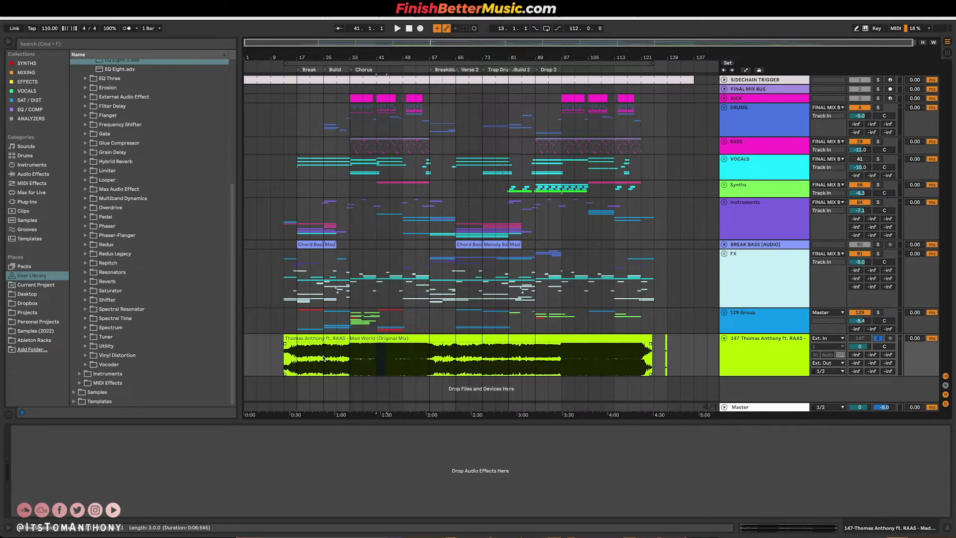
# Step: Switch to Finder and preview the samples in the MID TEMPO Sample Pack folder from ANIMALS.wav through SNAP LOOP.wav
pyautogui.click(350, 354)
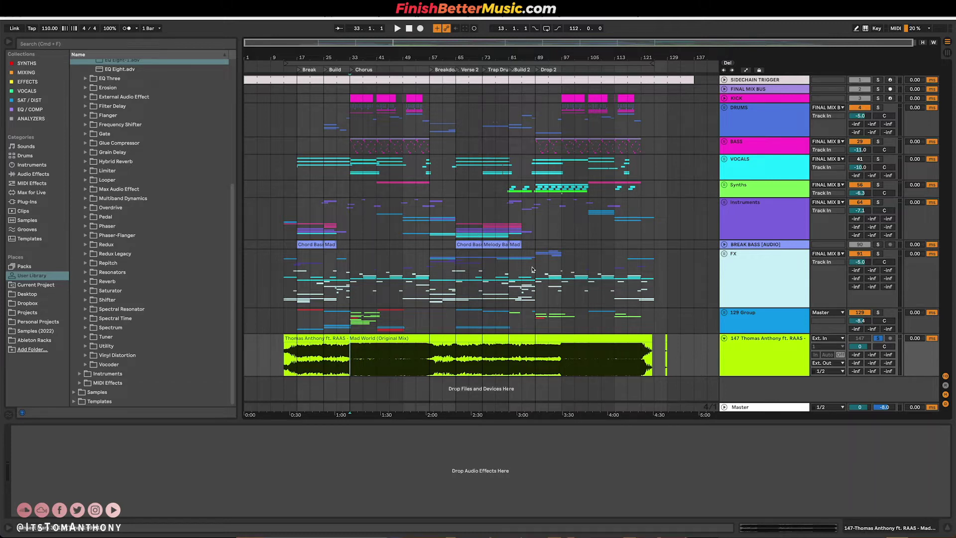
pyautogui.hotkey('ctrl', 'Left')
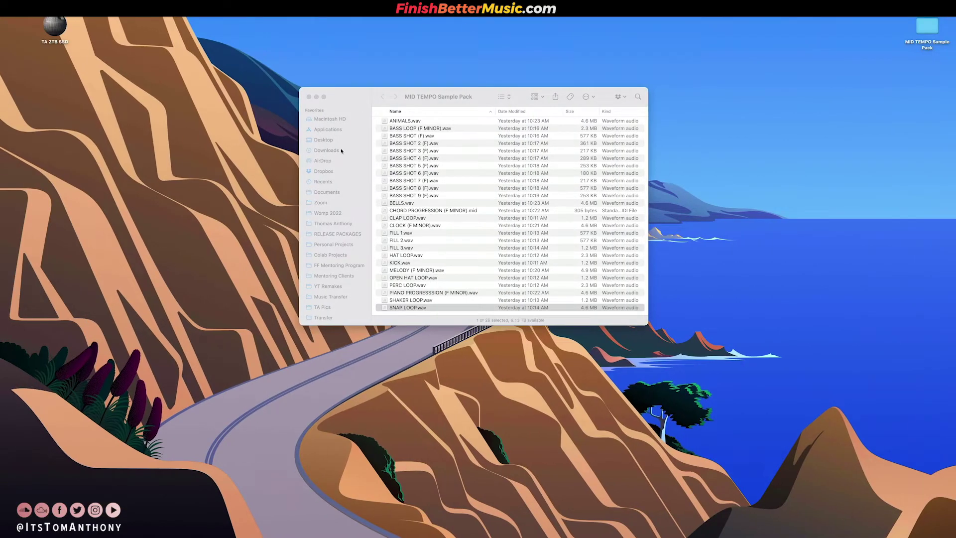
pyautogui.scroll(1, 444, 180)
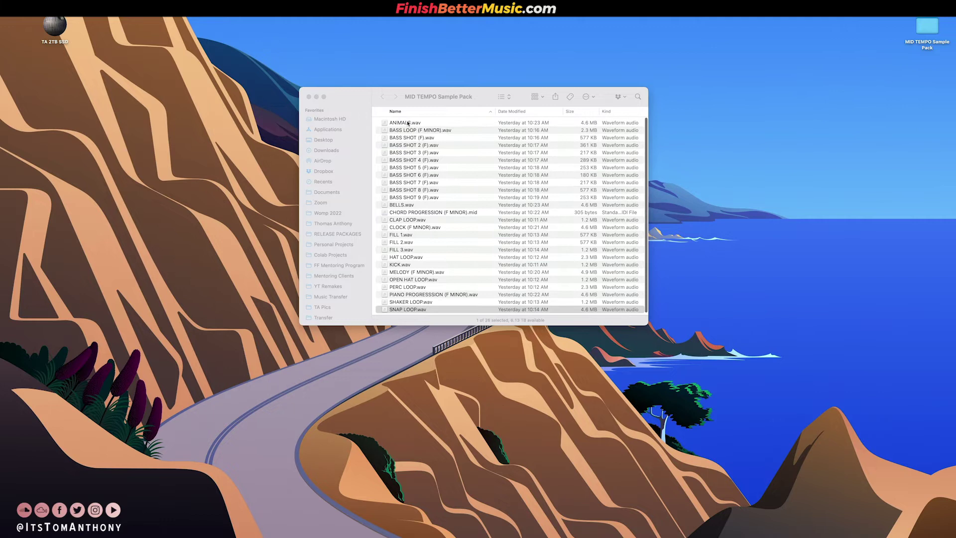
pyautogui.click(408, 123)
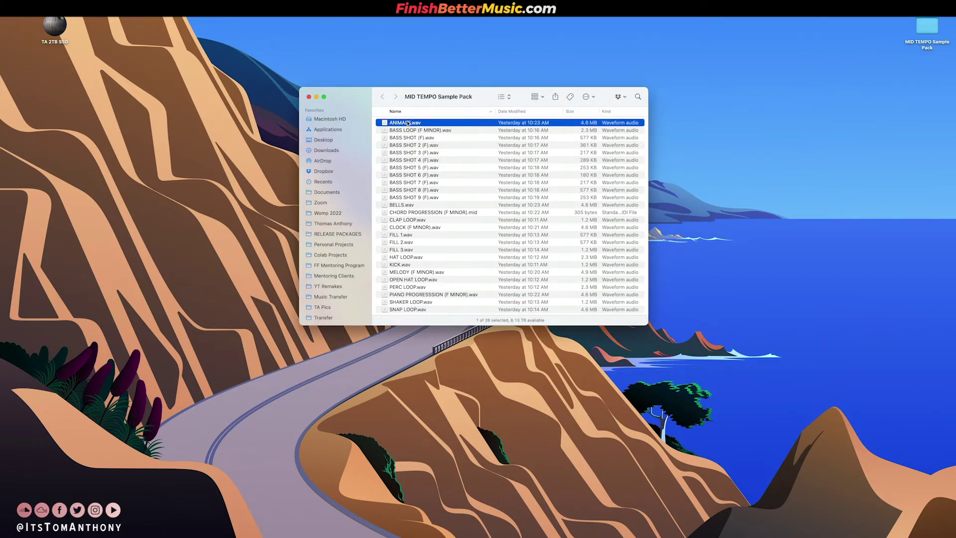
pyautogui.press('space')
pyautogui.press('Down')
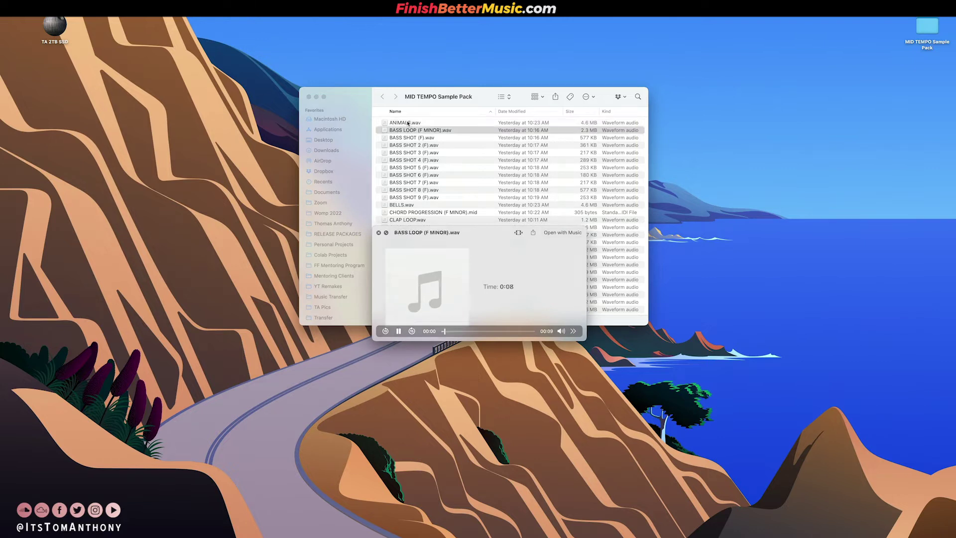
pyautogui.press('Down')
pyautogui.press('Down')
pyautogui.press('Down')
pyautogui.press('Down')
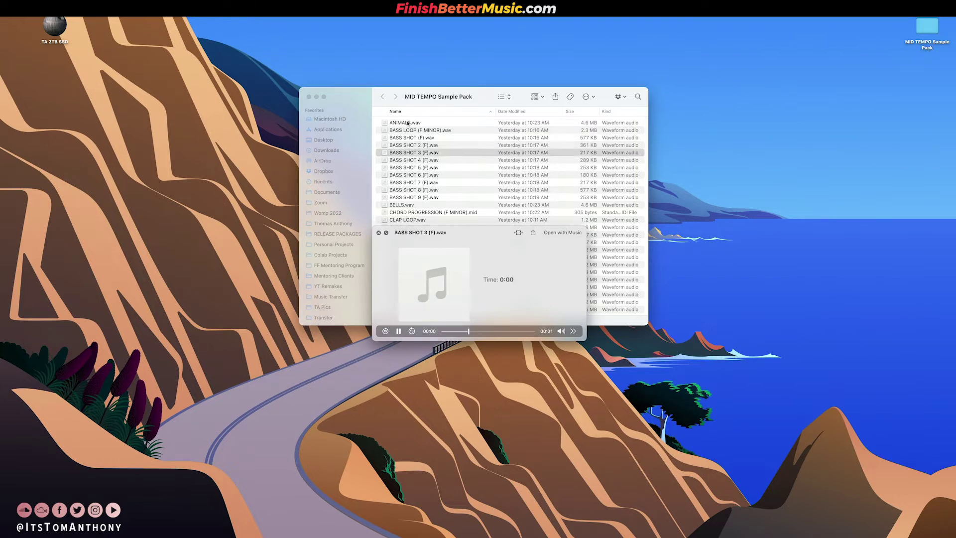
pyautogui.press('Down')
pyautogui.press('Down')
pyautogui.press('Down')
pyautogui.press('Down')
pyautogui.press('Down')
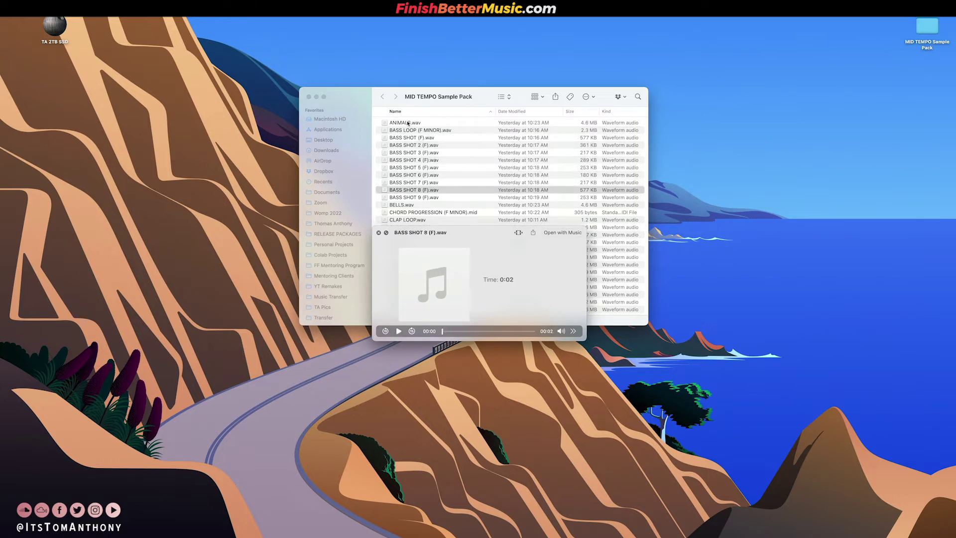
pyautogui.press('Down')
pyautogui.press('Down')
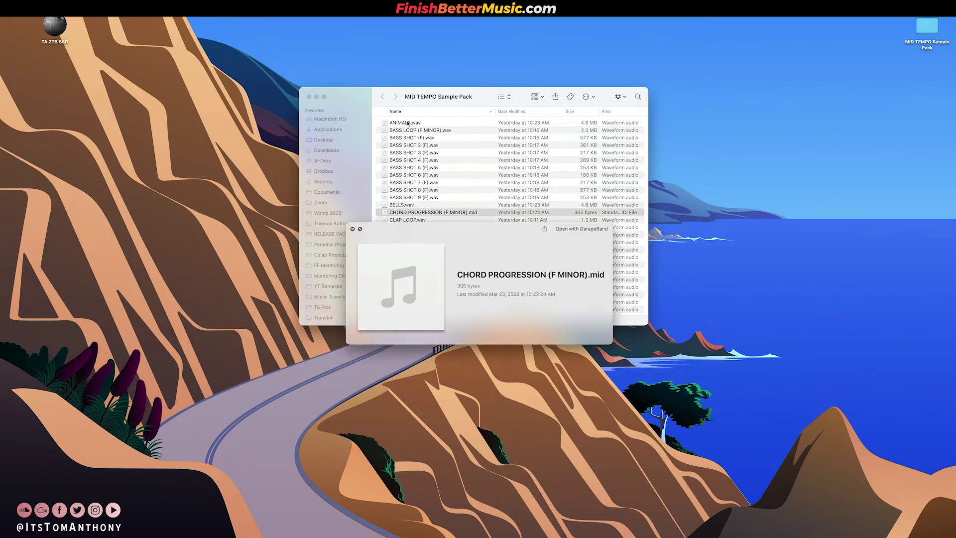
pyautogui.press('Down')
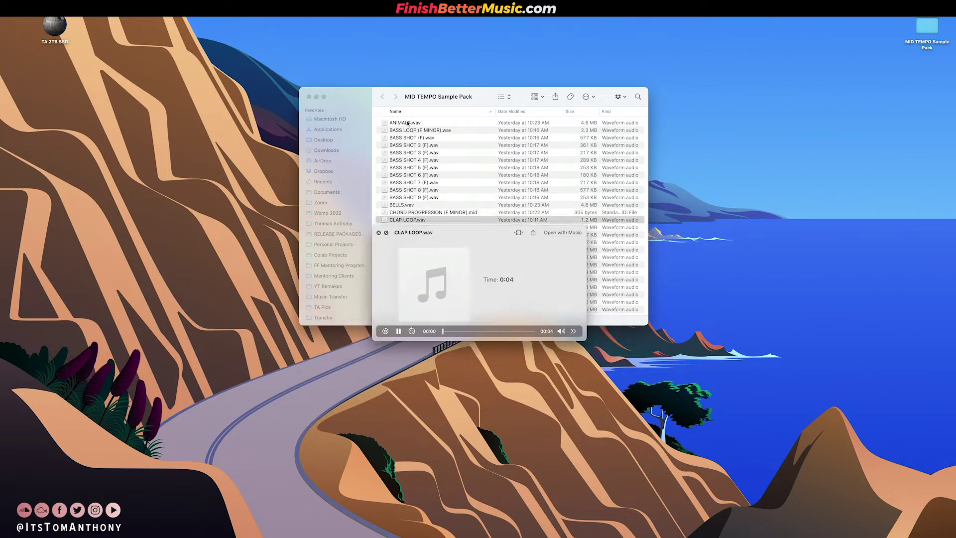
pyautogui.press('Down')
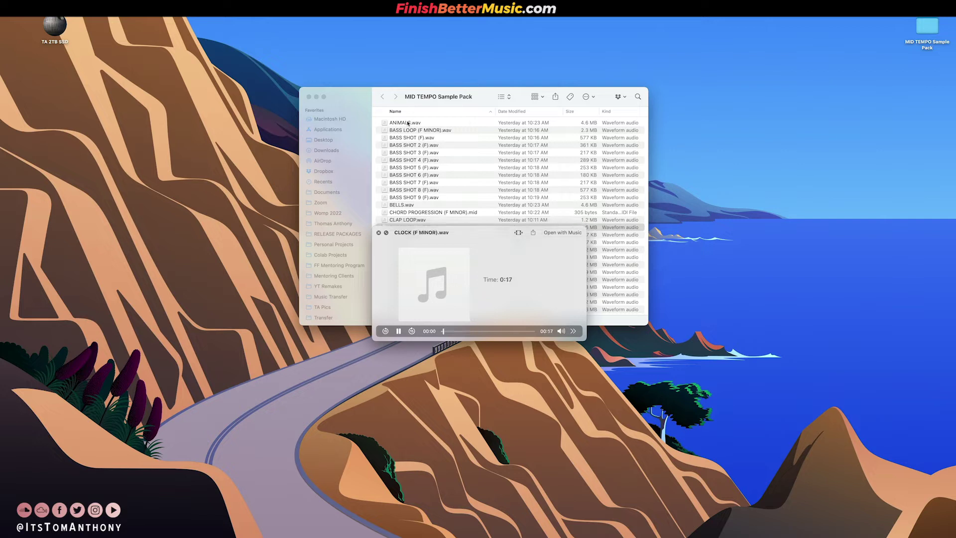
pyautogui.press('Down')
pyautogui.press('Down')
pyautogui.press('Down')
pyautogui.press('Down')
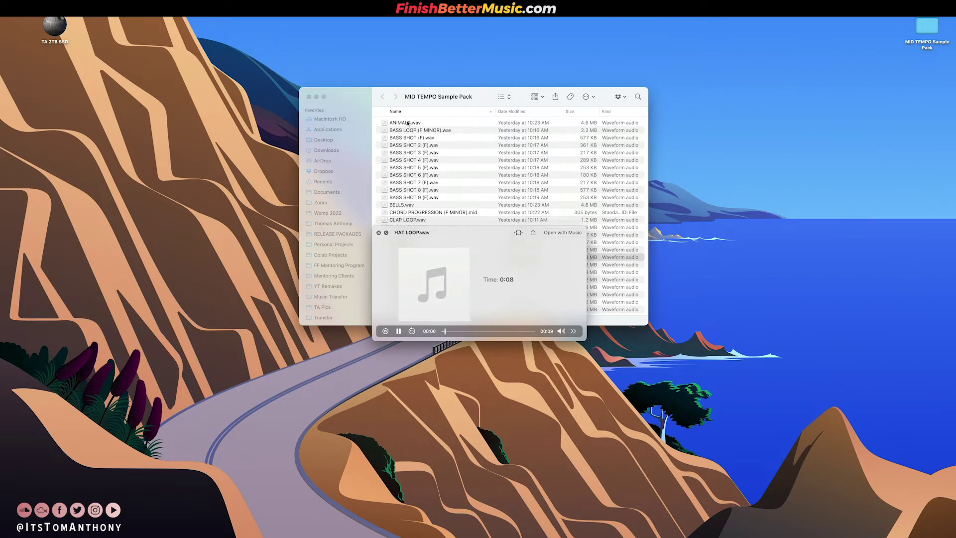
pyautogui.press('Down')
pyautogui.press('Down')
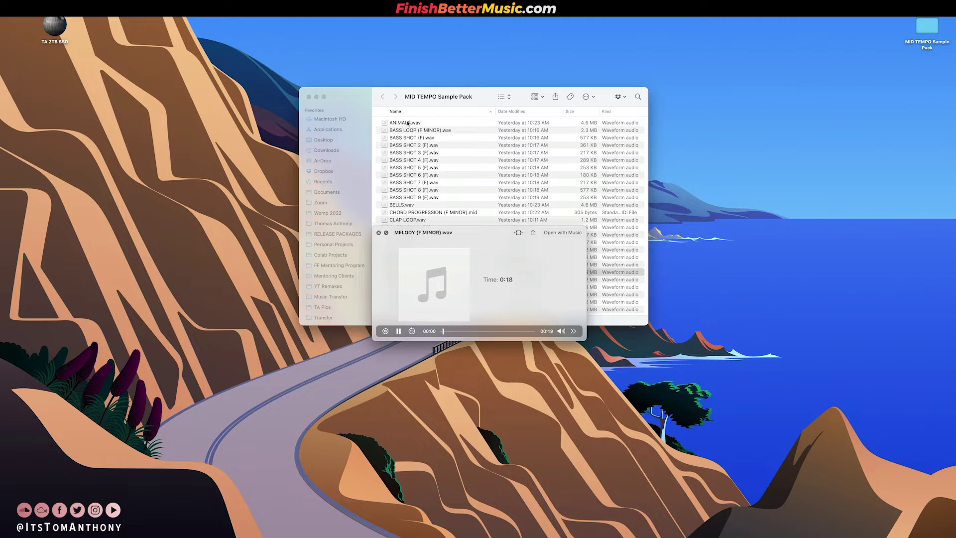
pyautogui.press('Down')
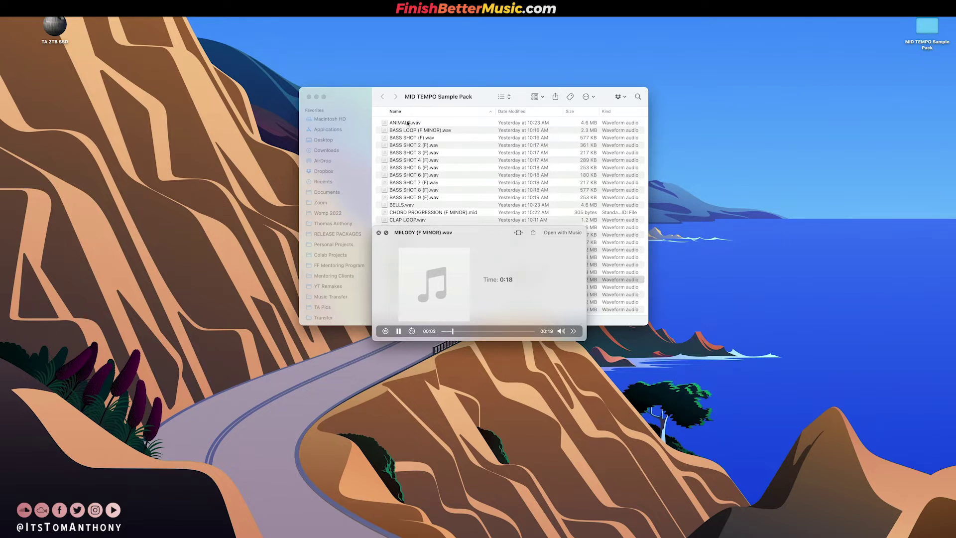
pyautogui.press('Down')
pyautogui.press('Down')
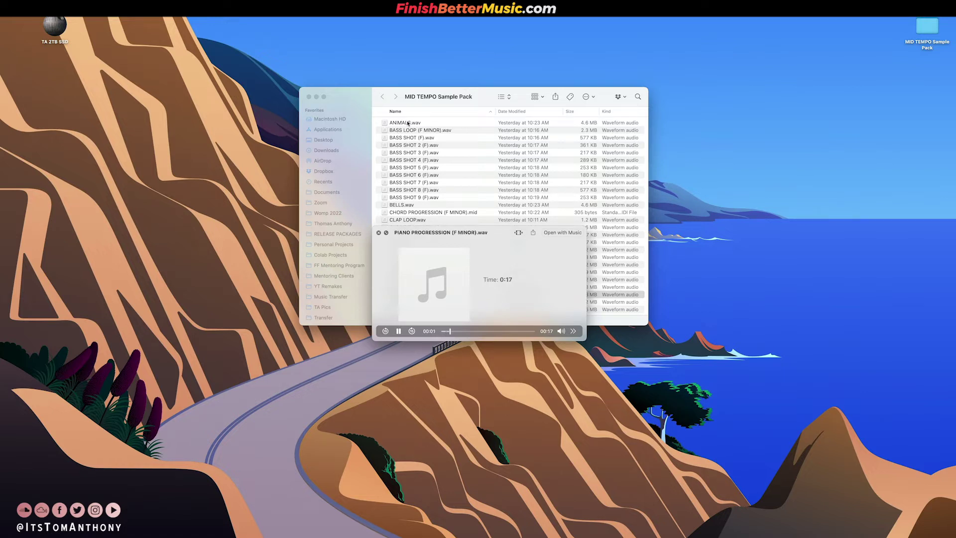
pyautogui.press('Down')
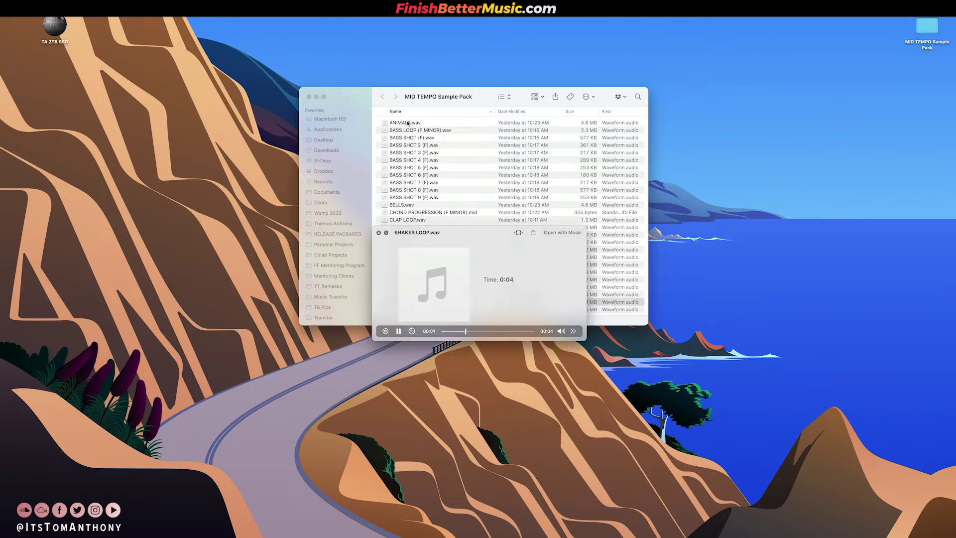
pyautogui.press('Down')
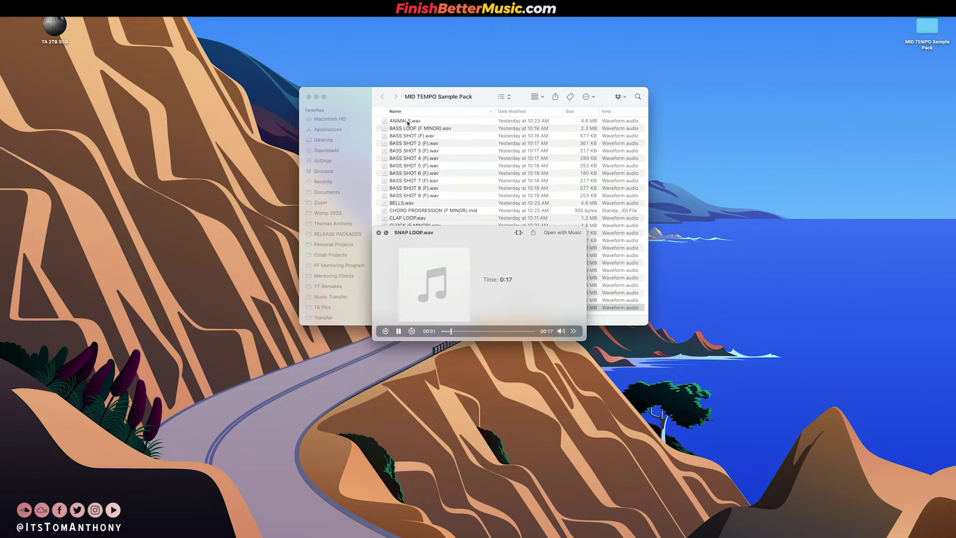
pyautogui.press('space')
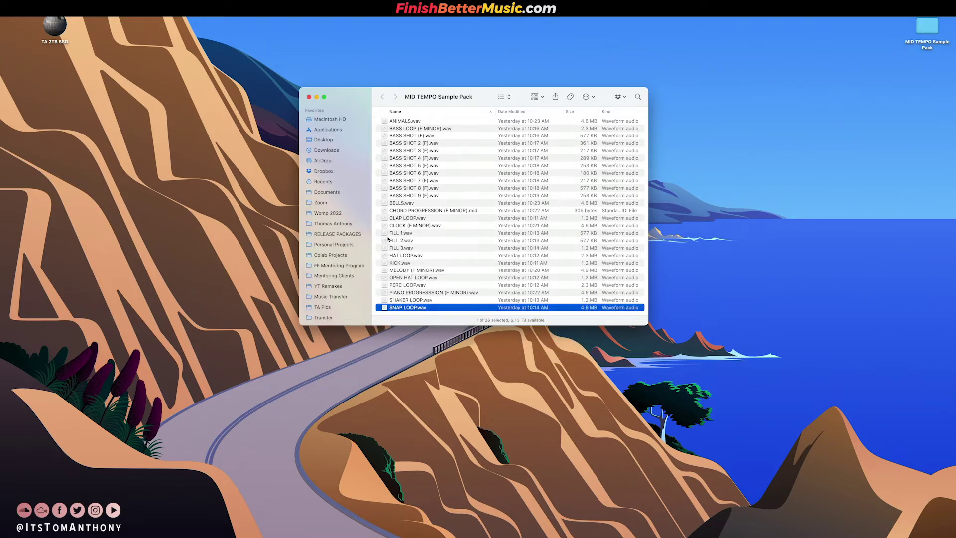
# Step: Switch back to Ableton Live, highlight the full Mad World reference clip, and play its four-bar intro from bar 13
pyautogui.hotkey('ctrl', 'Right')
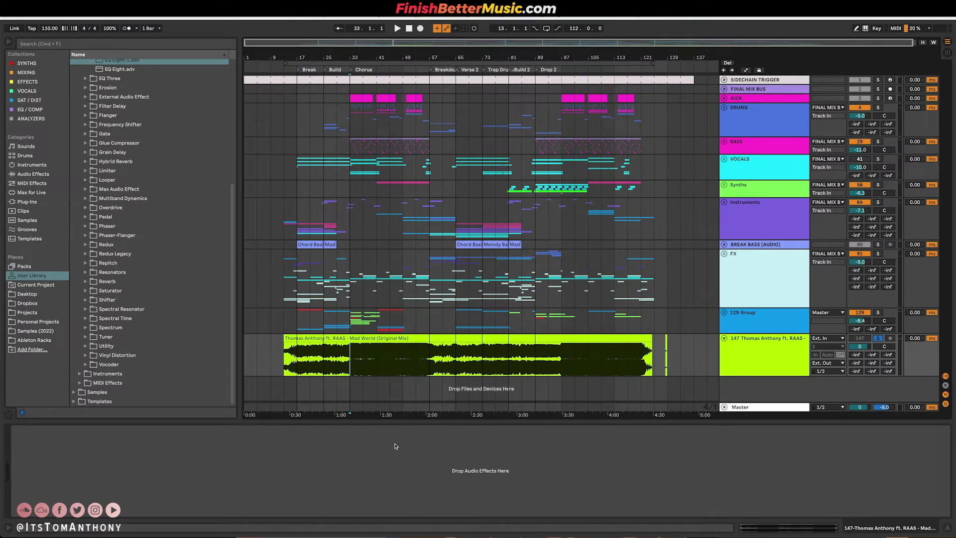
pyautogui.click(297, 369)
pyautogui.moveTo(296, 362)
pyautogui.mouseDown()
pyautogui.moveTo(323, 360)
pyautogui.moveTo(284, 355)
pyautogui.moveTo(296, 355)
pyautogui.mouseUp()
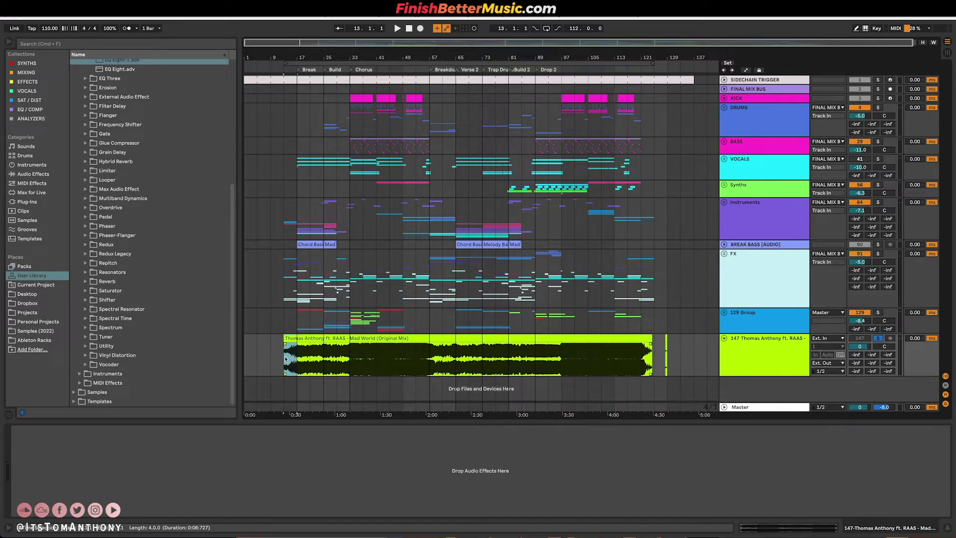
pyautogui.moveTo(285, 355); pyautogui.dragTo(656, 346)
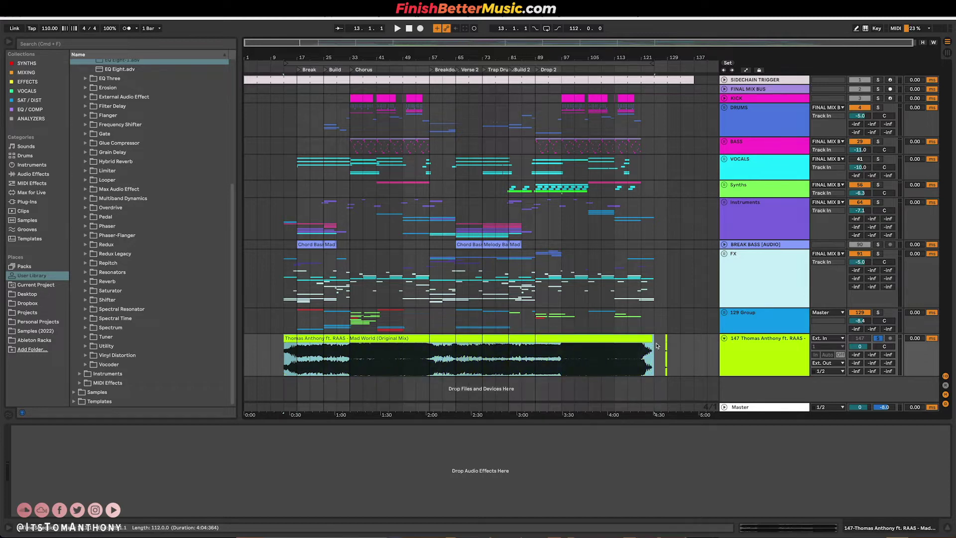
pyautogui.click(281, 356)
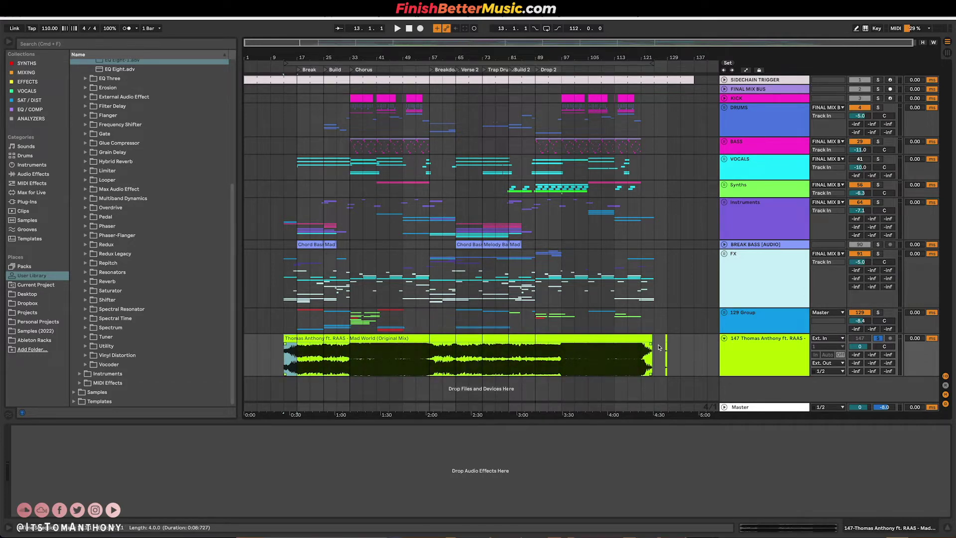
pyautogui.press('space')
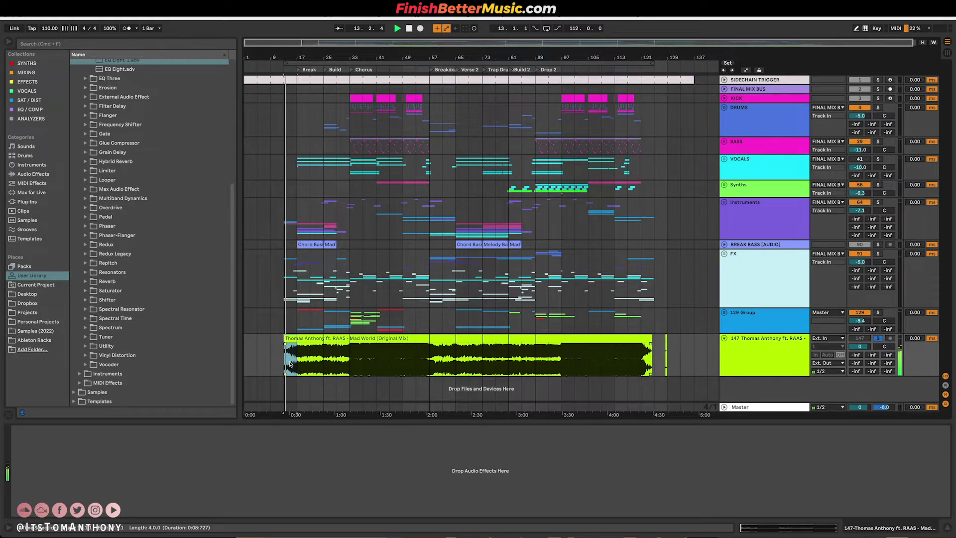
pyautogui.scroll(1, 284, 355)
pyautogui.scroll(1, 286, 355)
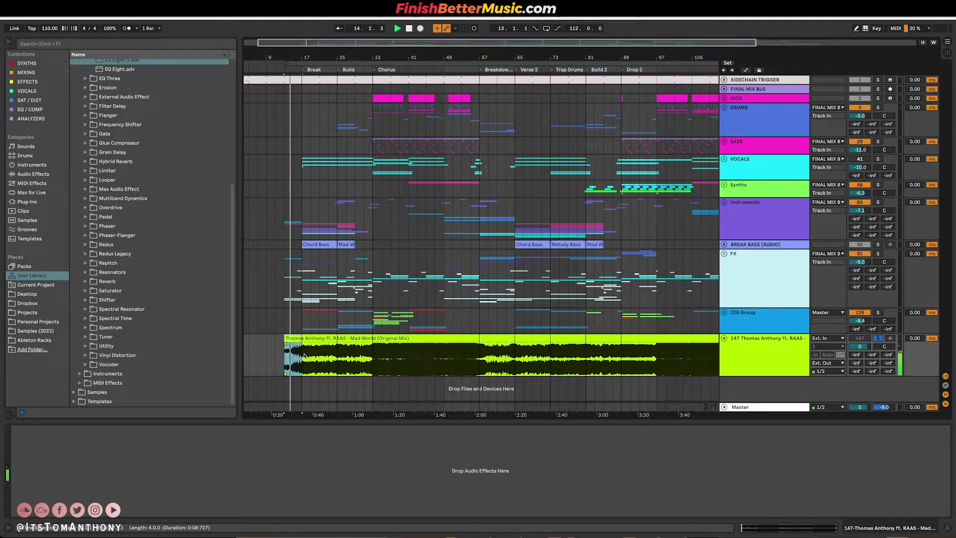
pyautogui.scroll(1, 294, 355)
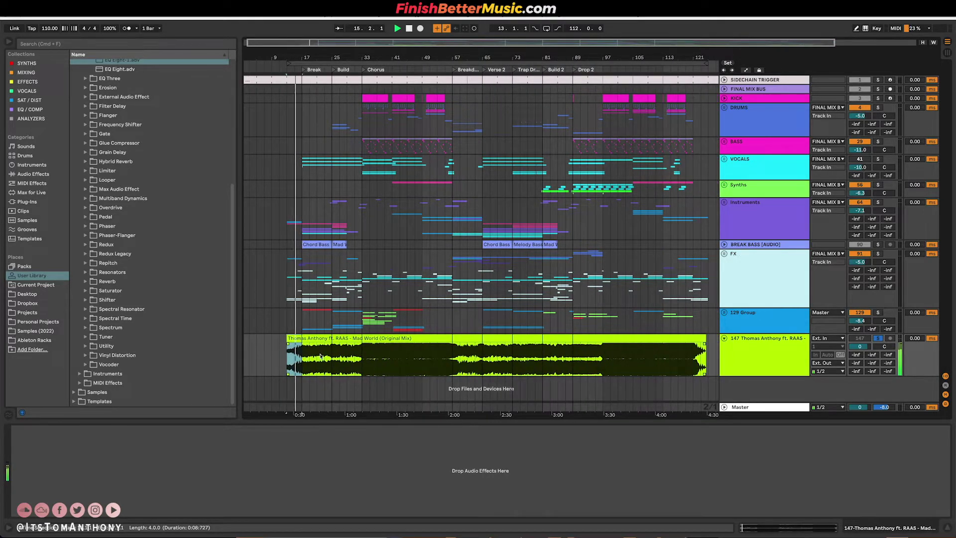
# Step: Select the eight-bar Break section of the Mad World clip from bar 17 and listen to it
pyautogui.moveTo(302, 355); pyautogui.dragTo(330, 350)
pyautogui.press('space')
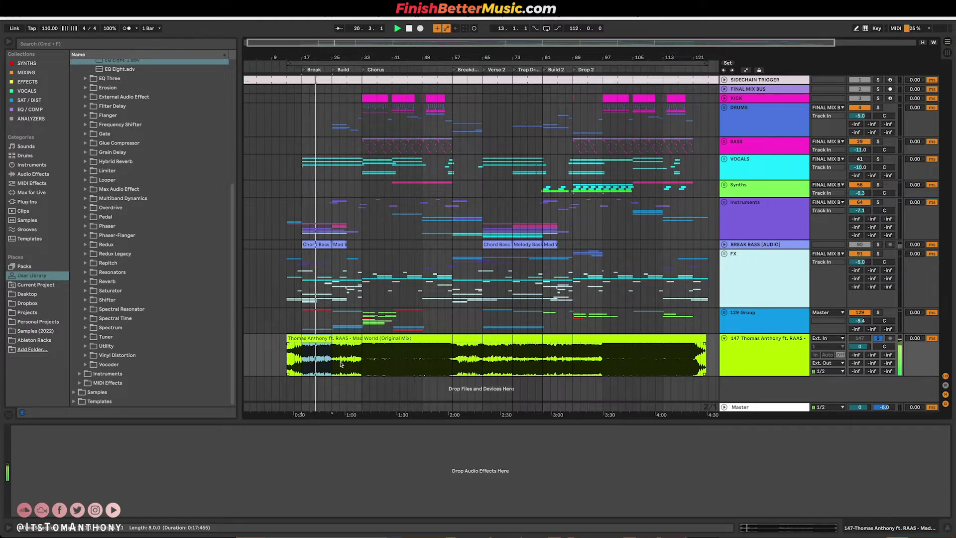
pyautogui.press('space')
# Step: Play the Mad World clip from the start of the Build at bar 25 into the Chorus
pyautogui.click(333, 358)
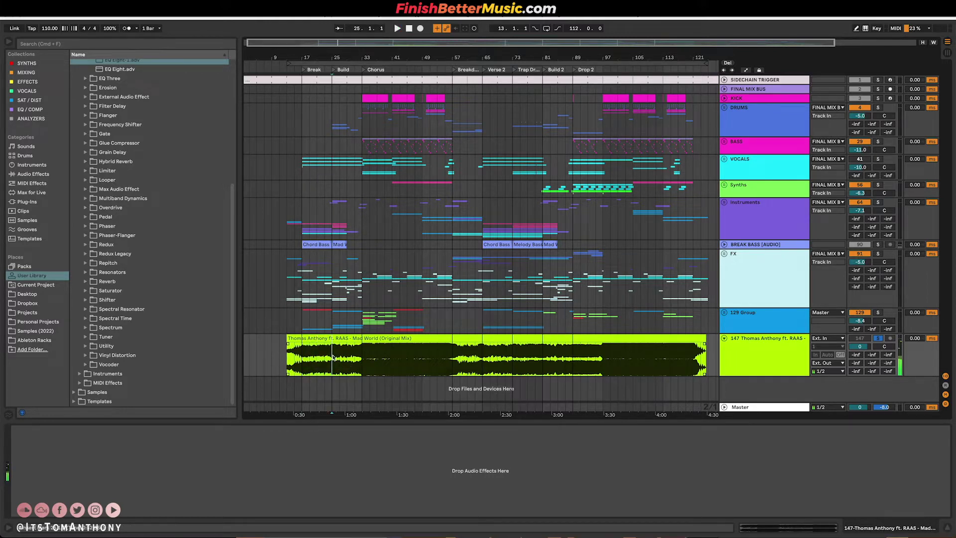
pyautogui.press('space')
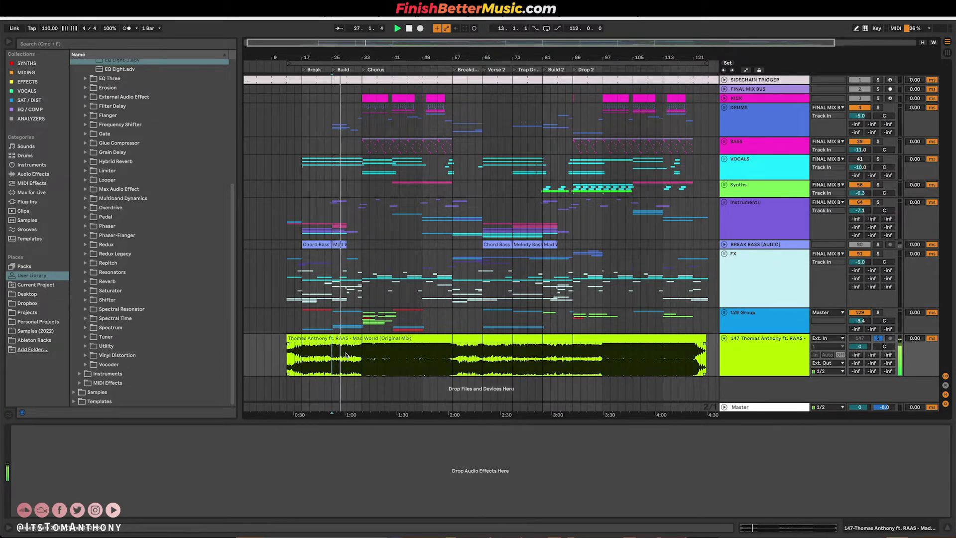
pyautogui.scroll(1, 345, 358)
pyautogui.scroll(2, 346, 359)
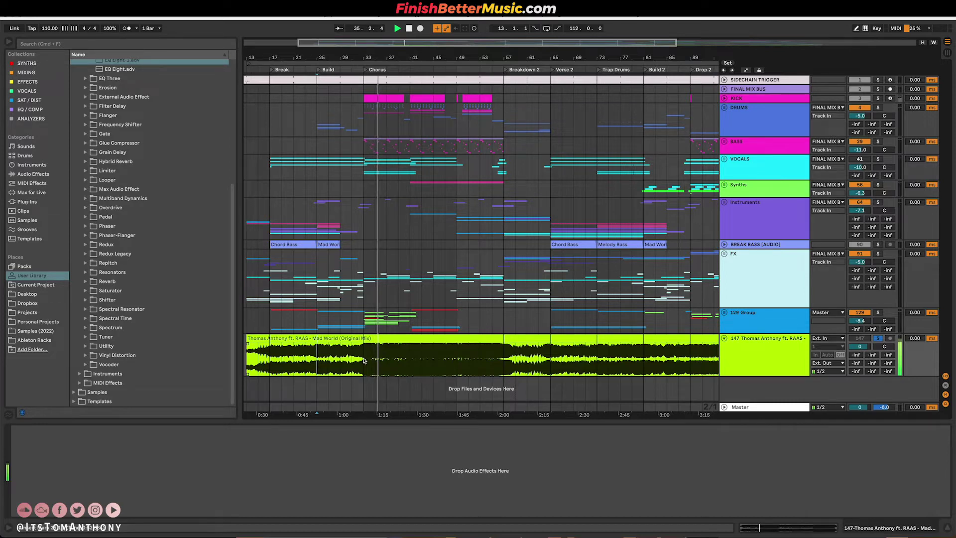
# Step: Highlight the 24-bar Chorus of the Mad World clip from bar 33 and its first eight-bar section
pyautogui.moveTo(364, 360); pyautogui.dragTo(501, 356)
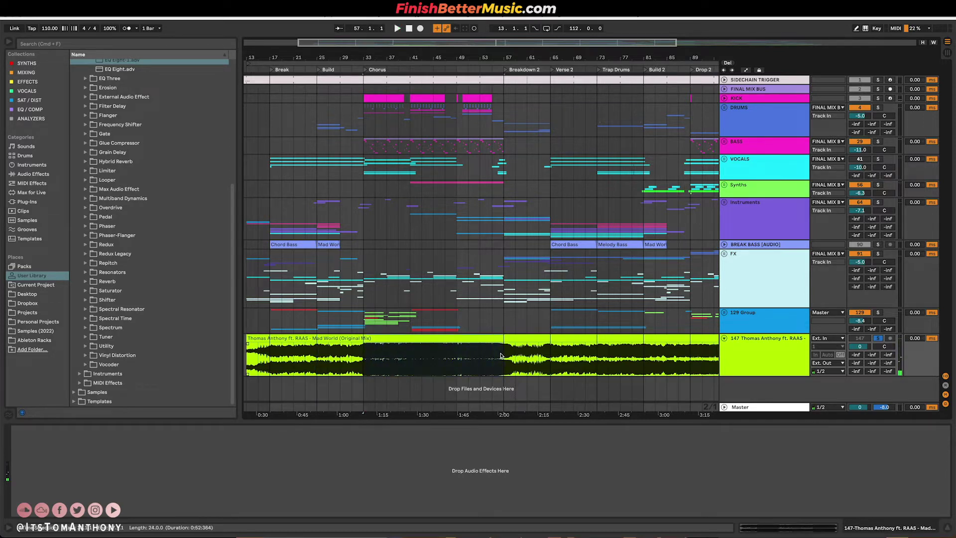
pyautogui.moveTo(365, 360); pyautogui.dragTo(412, 353)
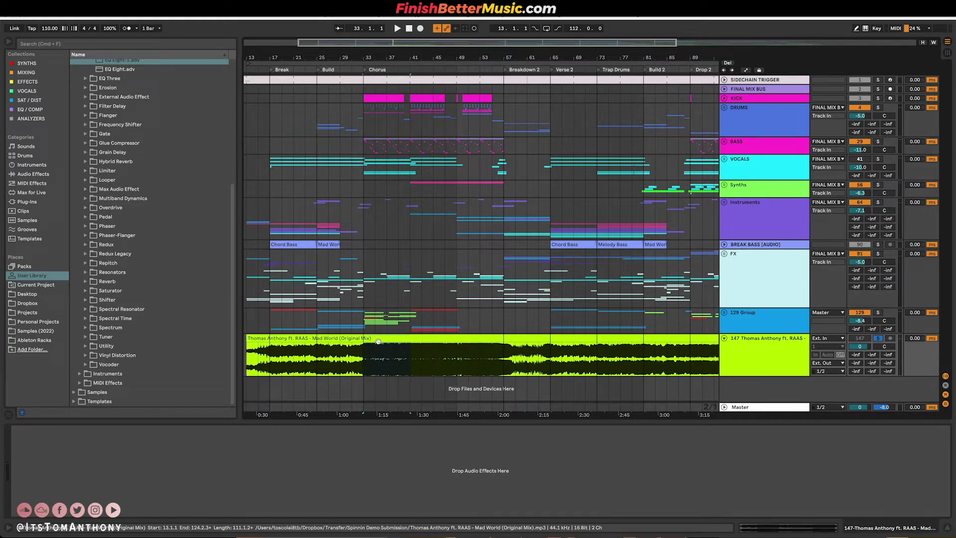
pyautogui.moveTo(366, 352); pyautogui.dragTo(406, 353)
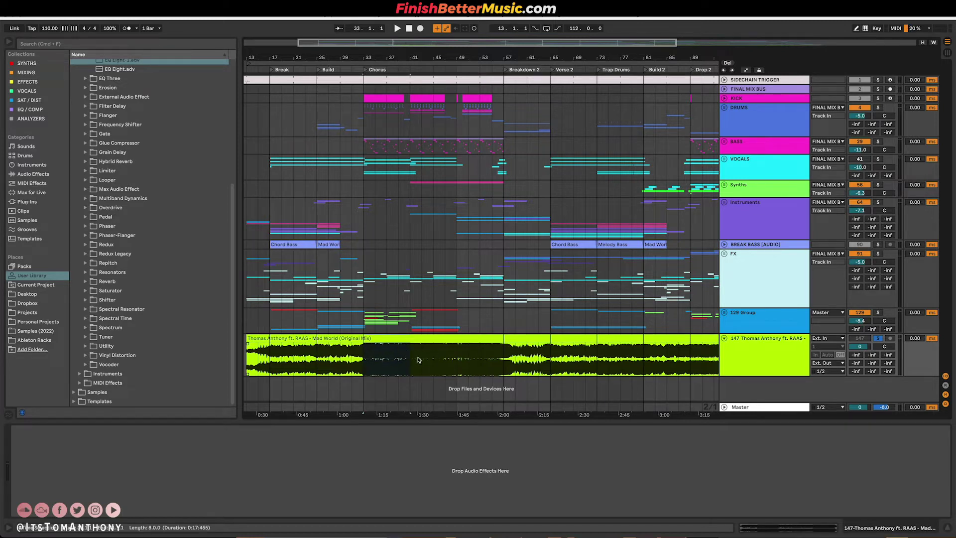
pyautogui.moveTo(412, 357); pyautogui.dragTo(361, 357)
# Step: Listen to the second eight-bar section of the Chorus from bar 41
pyautogui.click(408, 363)
pyautogui.press('space')
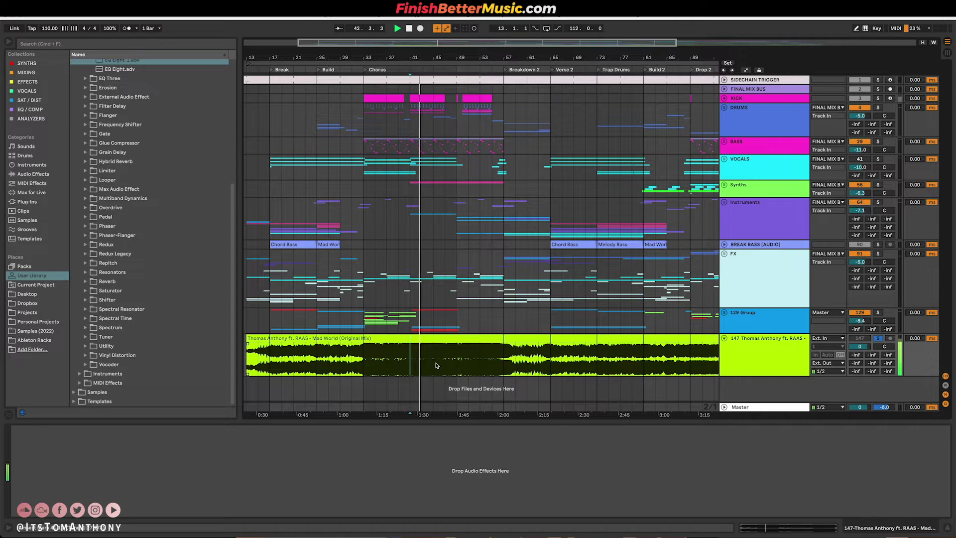
pyautogui.press('space')
# Step: Listen to the third eight-bar section of the Chorus from bar 49
pyautogui.click(457, 356)
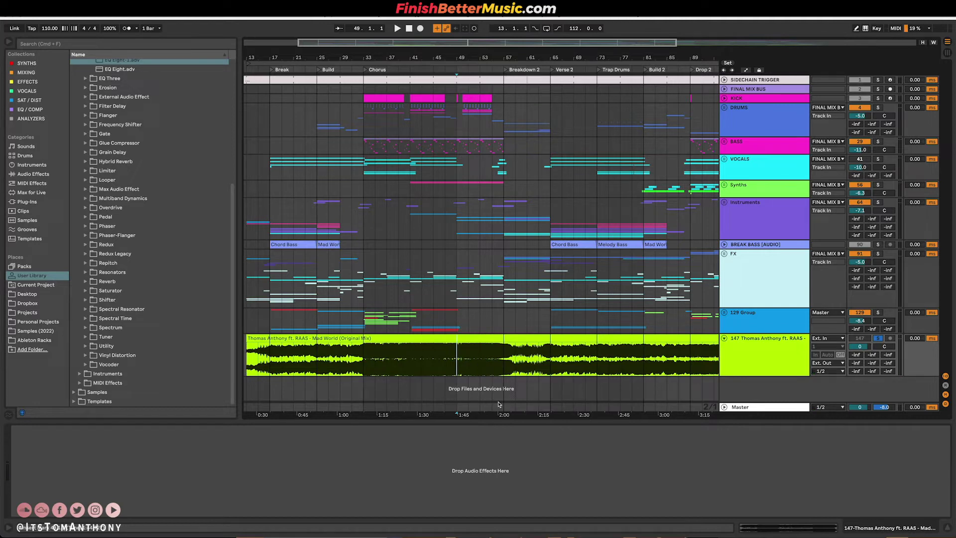
pyautogui.press('space')
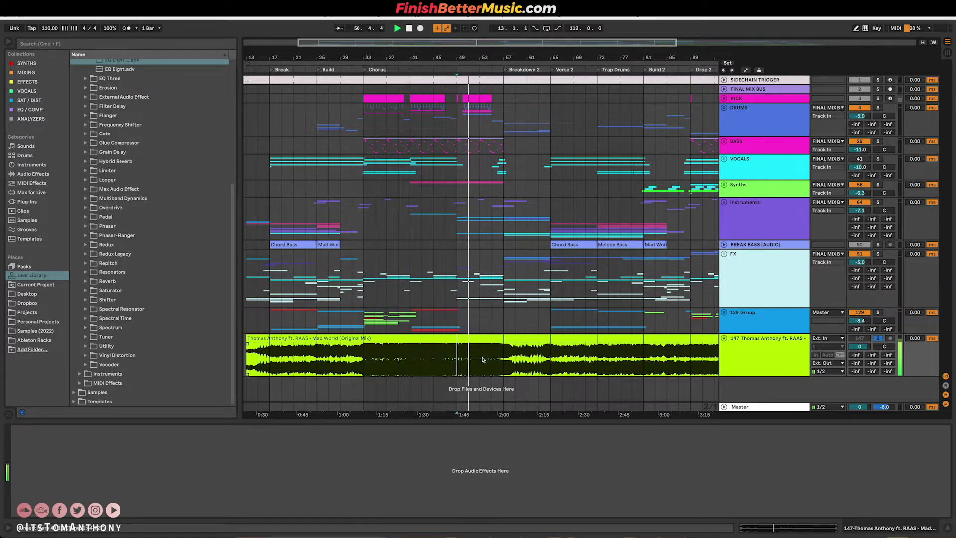
pyautogui.hscroll(3, 465, 356)
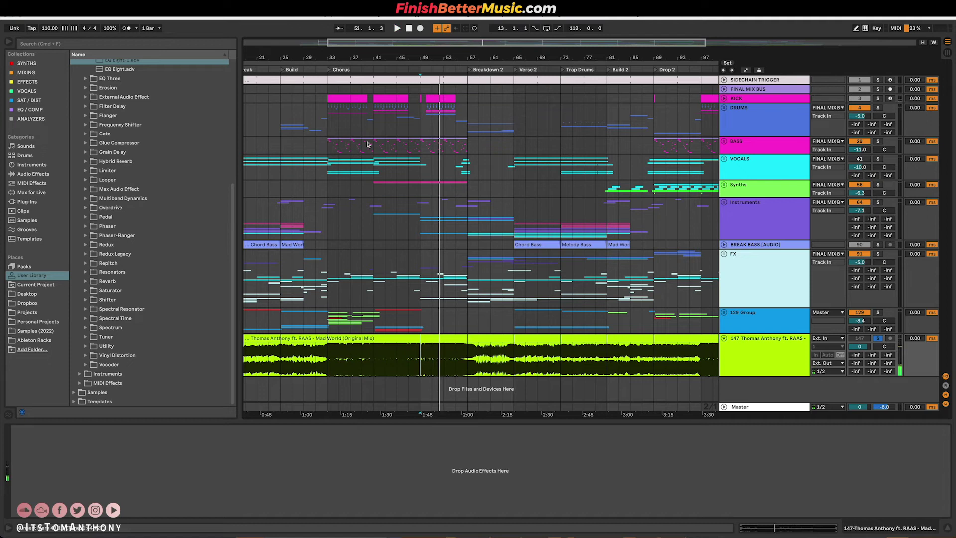
# Step: Highlight and listen to the eight-bar Breakdown 2 section of the Mad World clip from bar 57
pyautogui.hscroll(1, 441, 215)
pyautogui.hscroll(2, 441, 215)
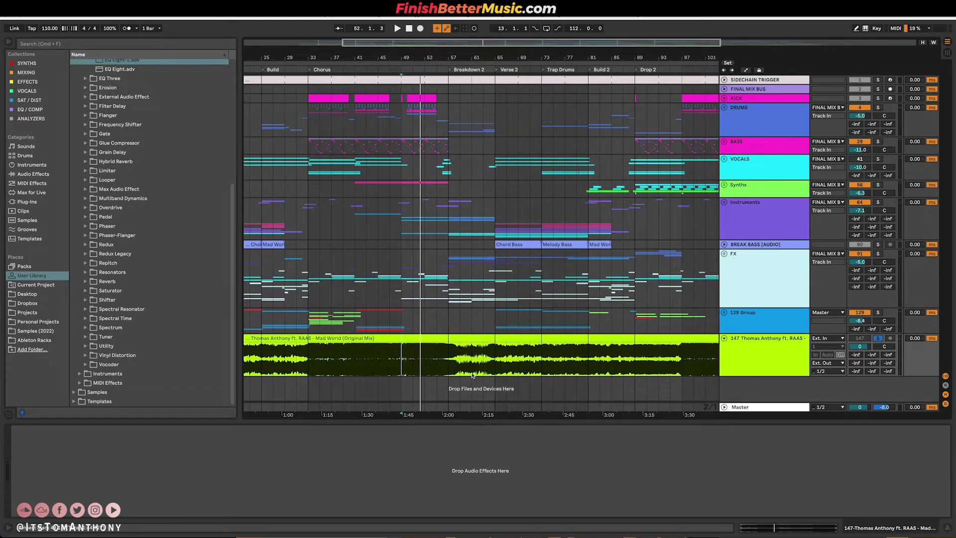
pyautogui.click(448, 355)
pyautogui.moveTo(446, 355); pyautogui.dragTo(495, 352)
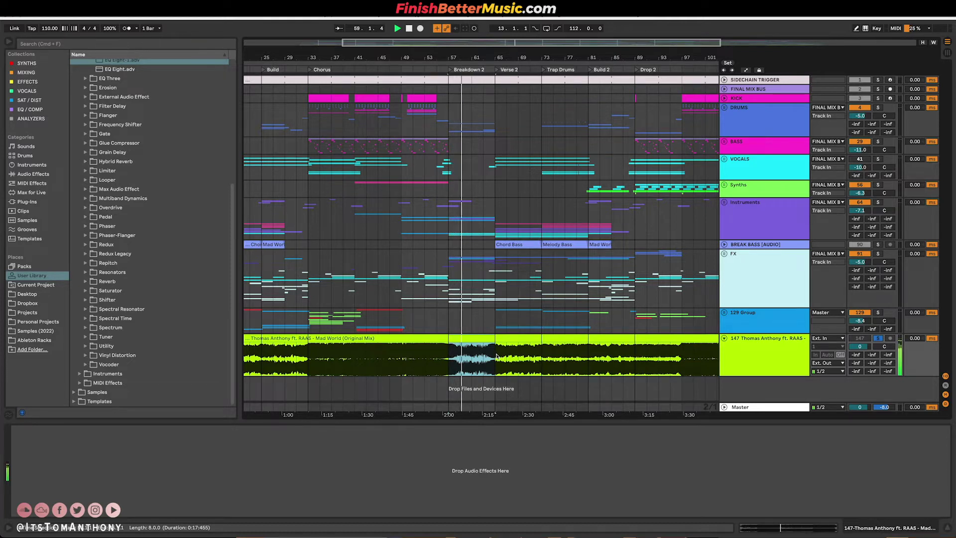
pyautogui.hscroll(3, 492, 356)
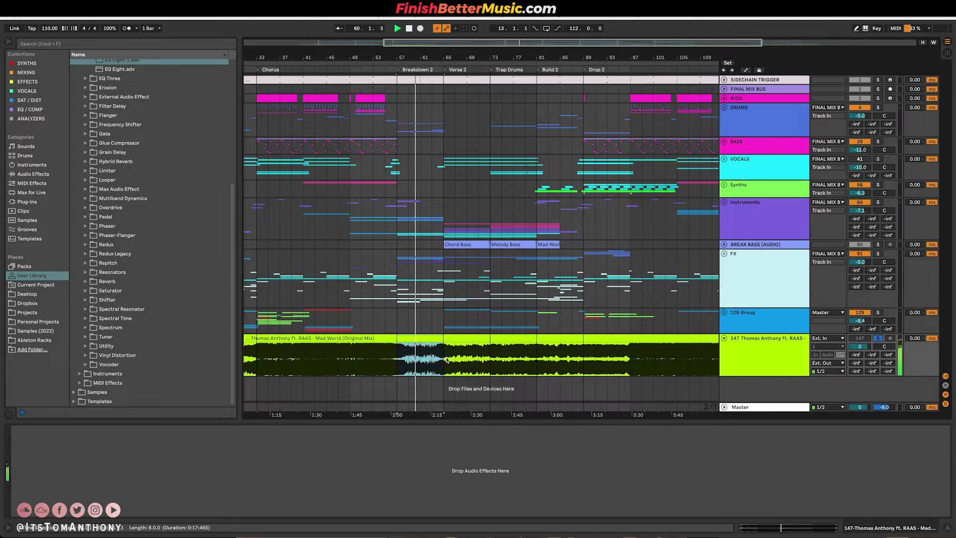
pyautogui.press('space')
# Step: Highlight and listen to the eight-bar Verse 2 section of the Mad World clip from bar 65
pyautogui.click(445, 359)
pyautogui.moveTo(452, 356); pyautogui.dragTo(490, 351)
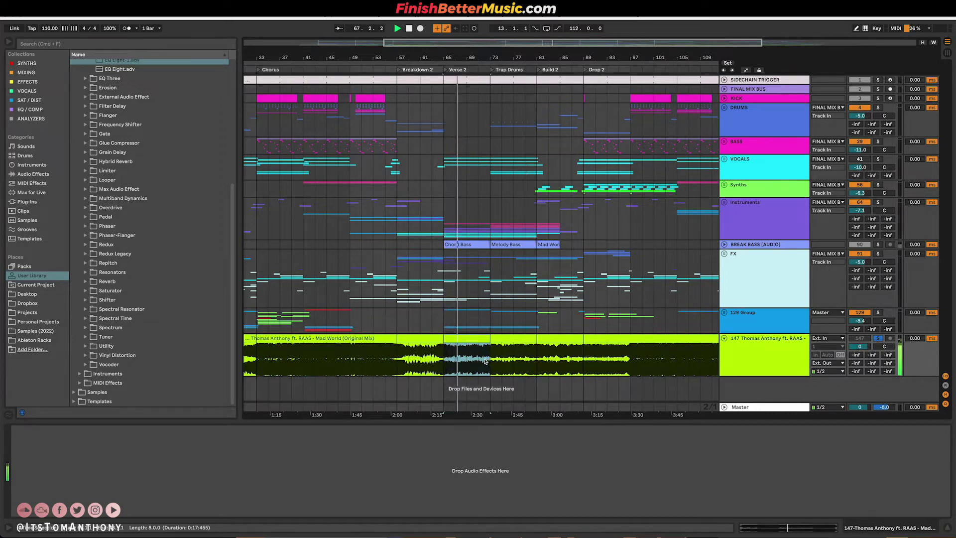
pyautogui.click(490, 359)
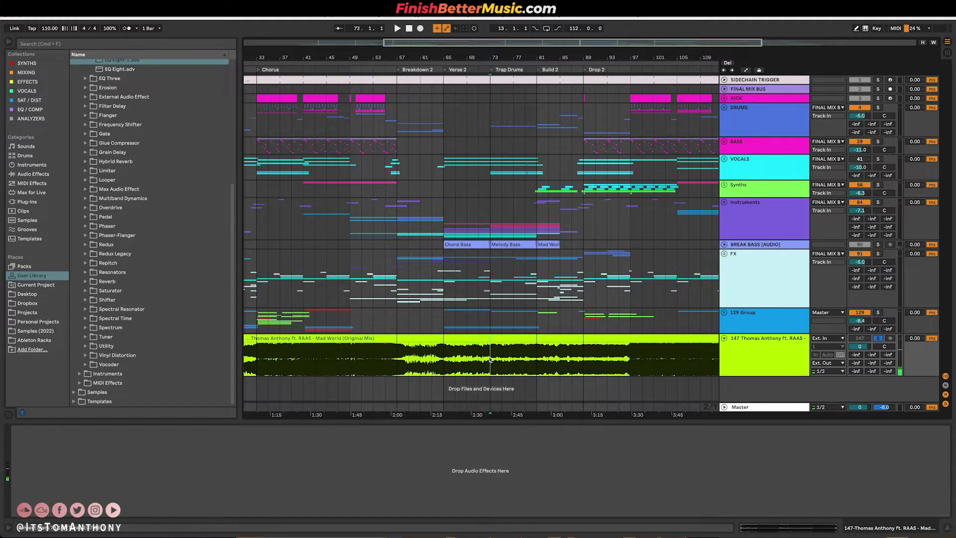
# Step: Highlight the 16 bars spanning Trap Drums and Build 2, and play the clip from bar 73
pyautogui.moveTo(497, 359); pyautogui.dragTo(561, 357)
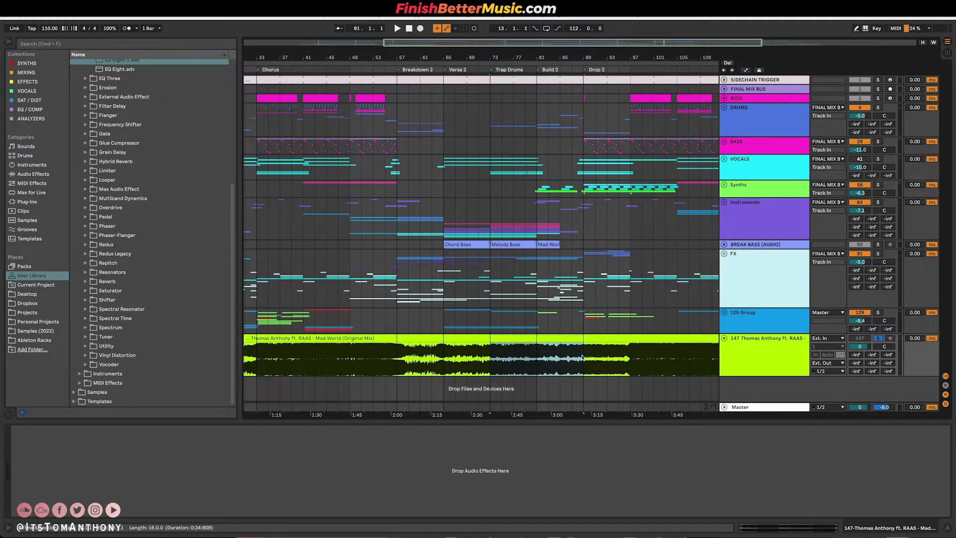
pyautogui.click(489, 358)
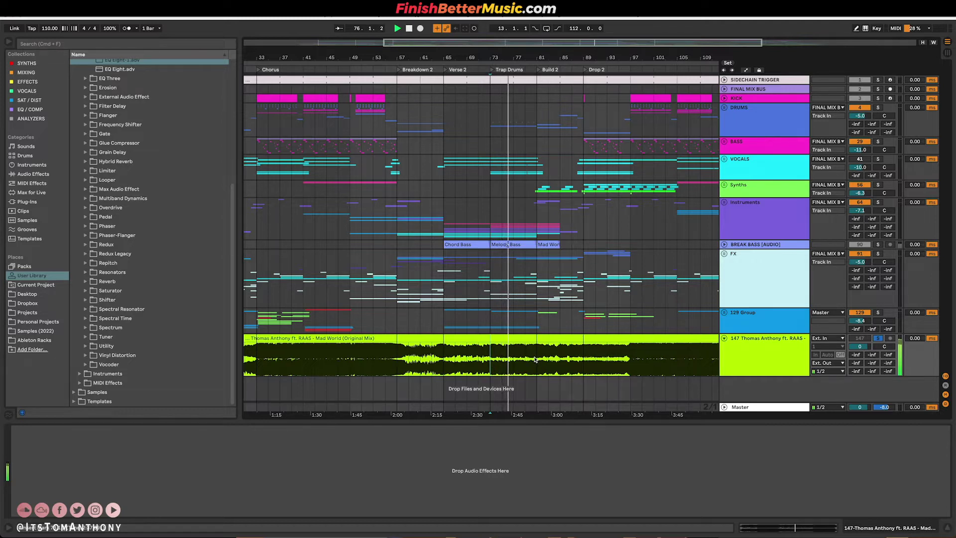
pyautogui.hscroll(5, 535, 358)
pyautogui.press('space')
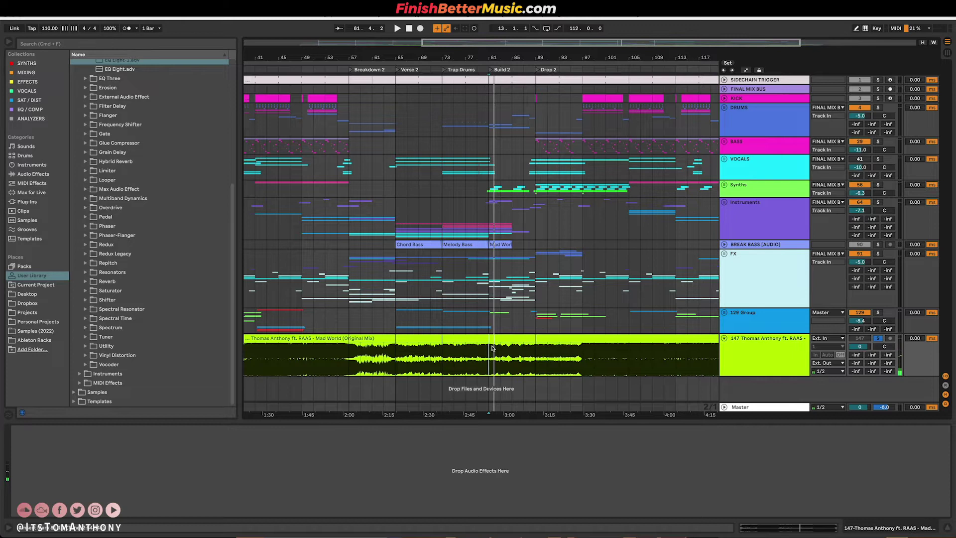
# Step: Listen to Build 2 from bar 81, highlight its last six bars, and play the lead-in to Drop 2 from bar 88
pyautogui.press('space')
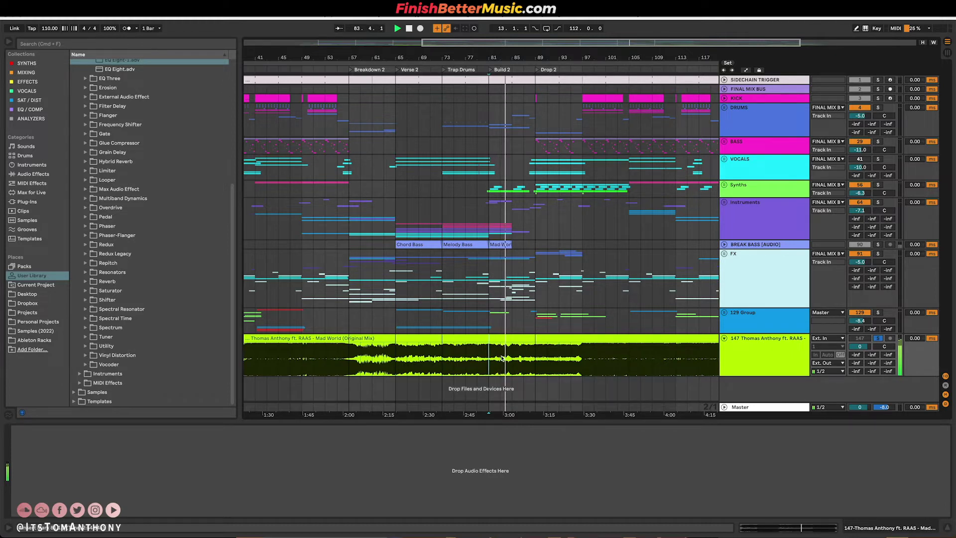
pyautogui.click(534, 350)
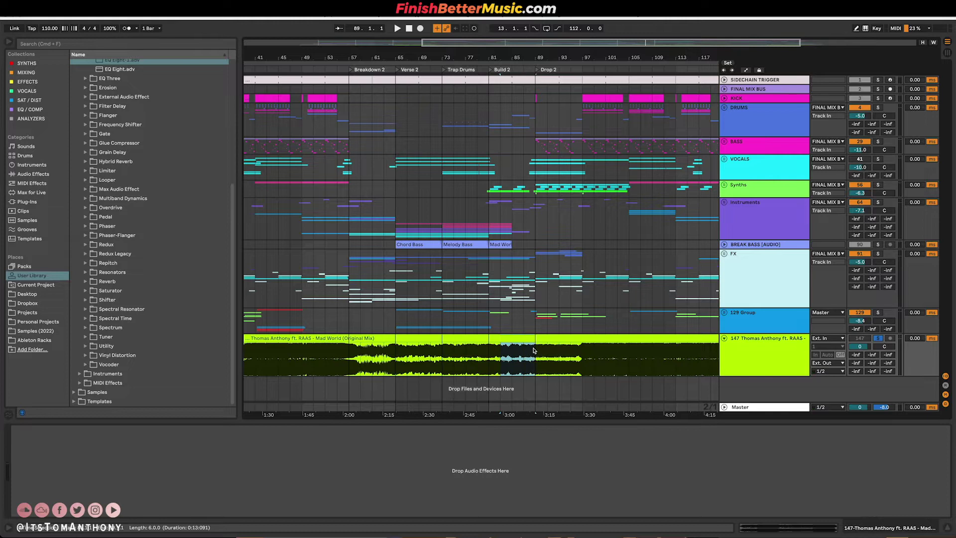
pyautogui.scroll(5, 530, 353)
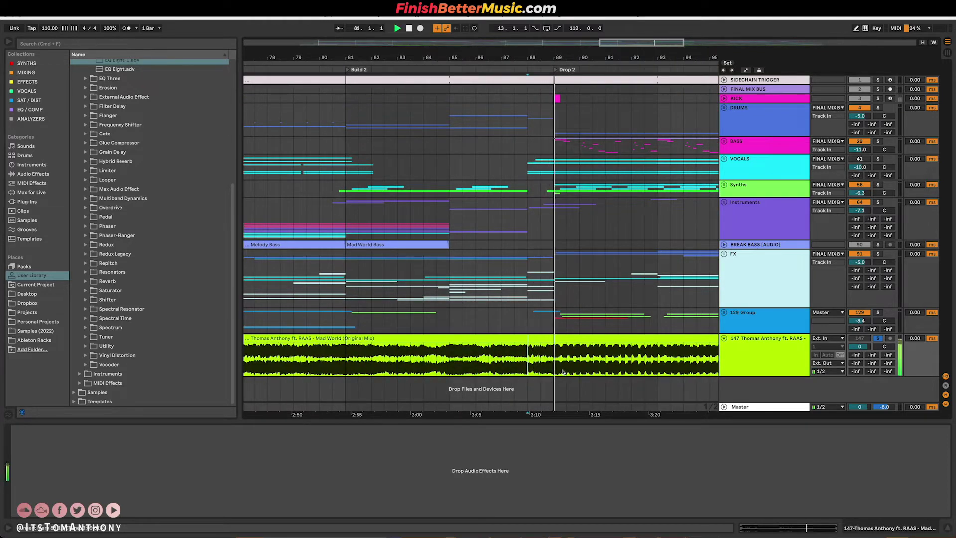
# Step: Highlight seven bars at the start of Drop 2 and play the Mad World clip from bar 89
pyautogui.hscroll(3, 554, 363)
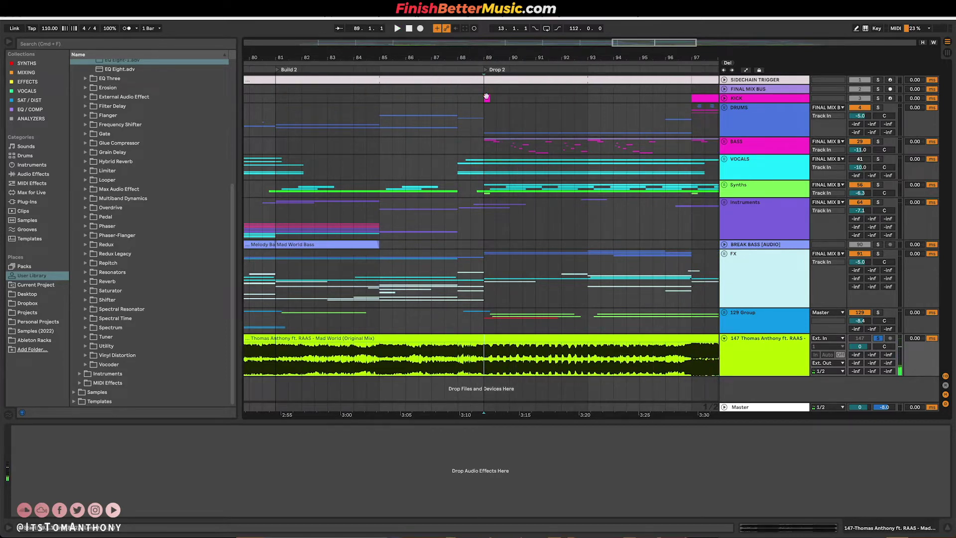
pyautogui.moveTo(486, 353); pyautogui.dragTo(587, 354)
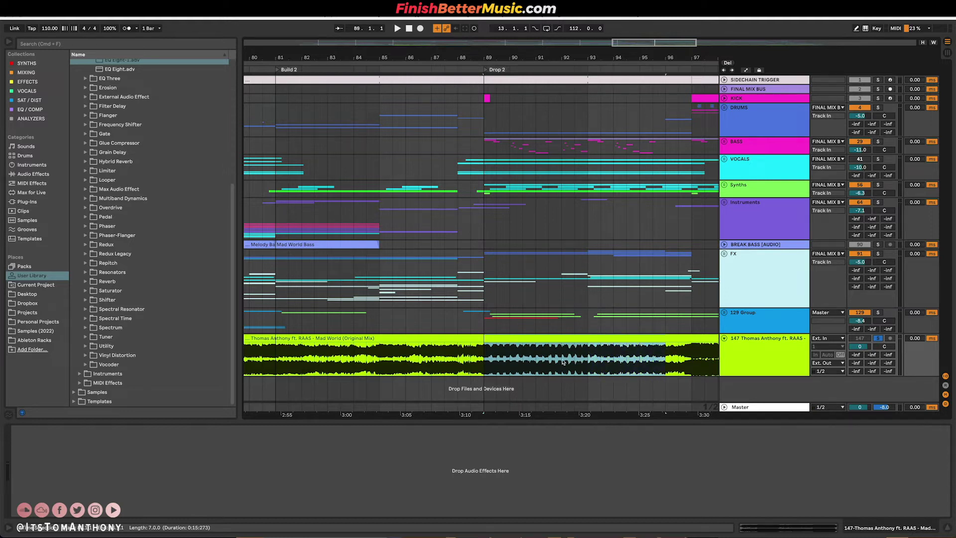
pyautogui.click(488, 357)
pyautogui.press('space')
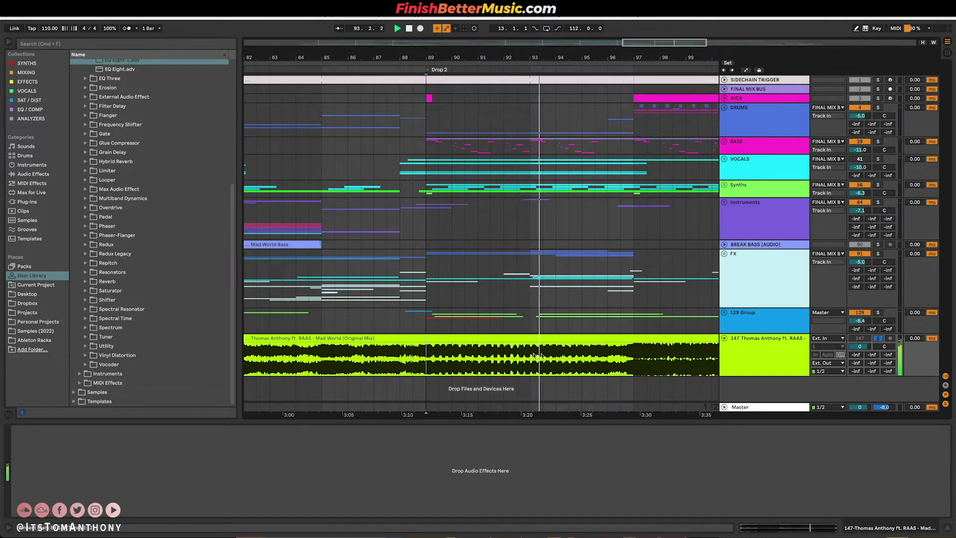
# Step: Listen on through Drop 2 and highlight about eight bars of its second section from bar 97
pyautogui.scroll(-3, 535, 355)
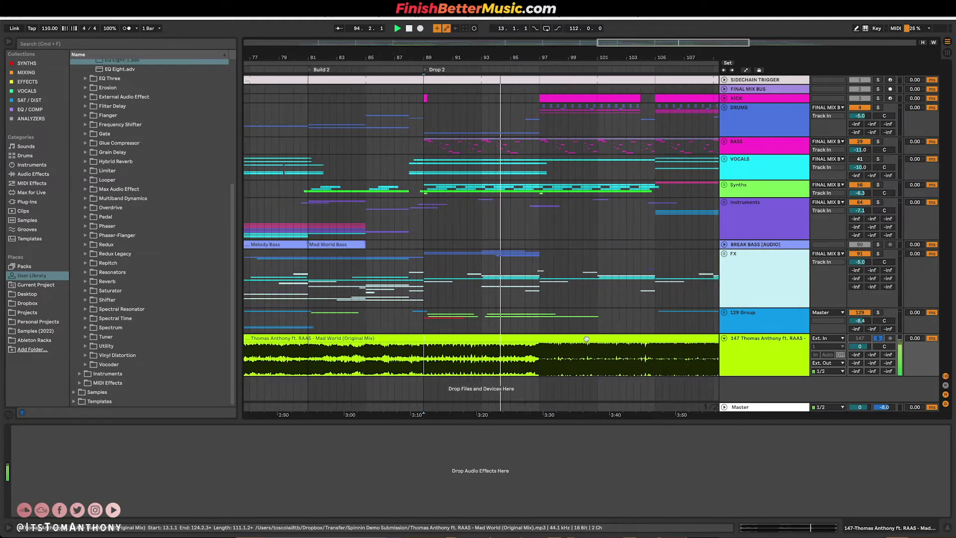
pyautogui.hscroll(3, 586, 339)
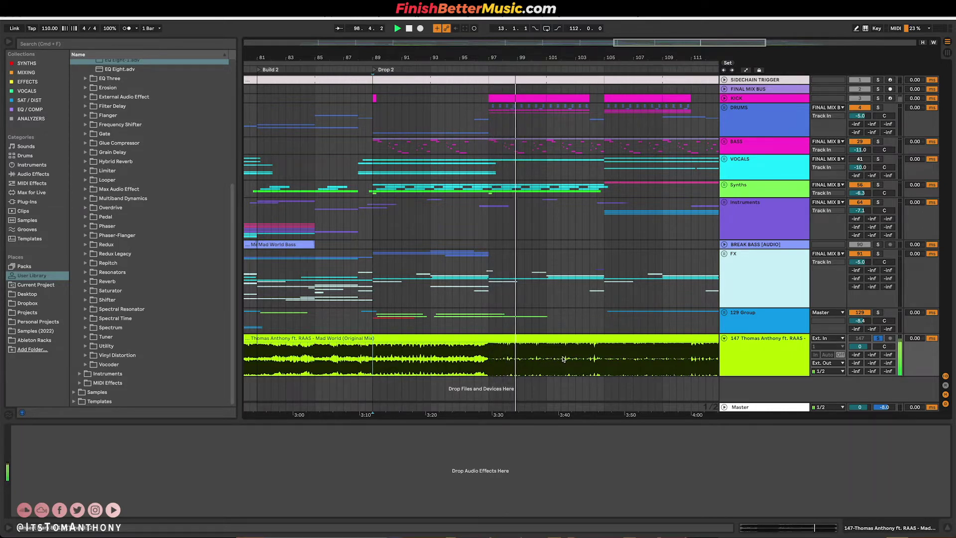
pyautogui.moveTo(490, 359); pyautogui.dragTo(591, 357)
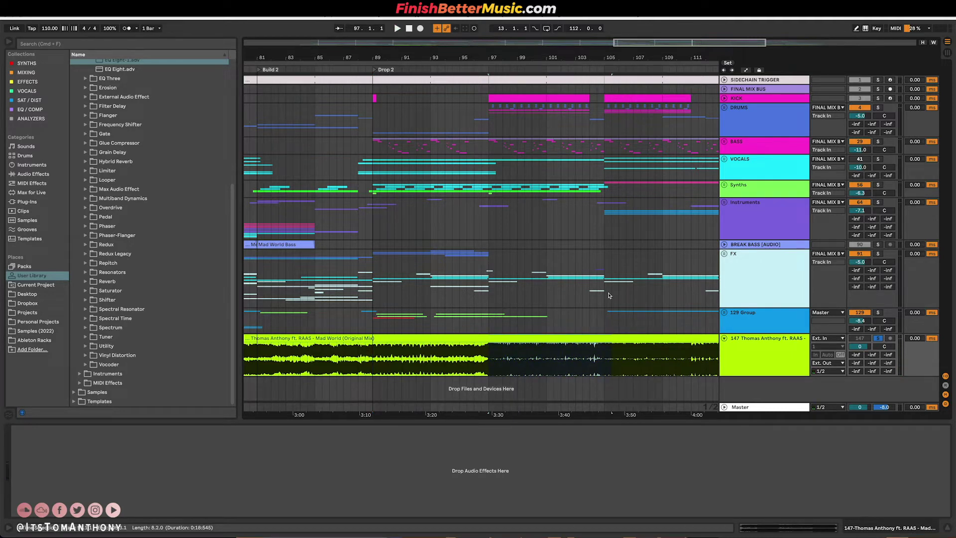
pyautogui.scroll(-6, 313, 202)
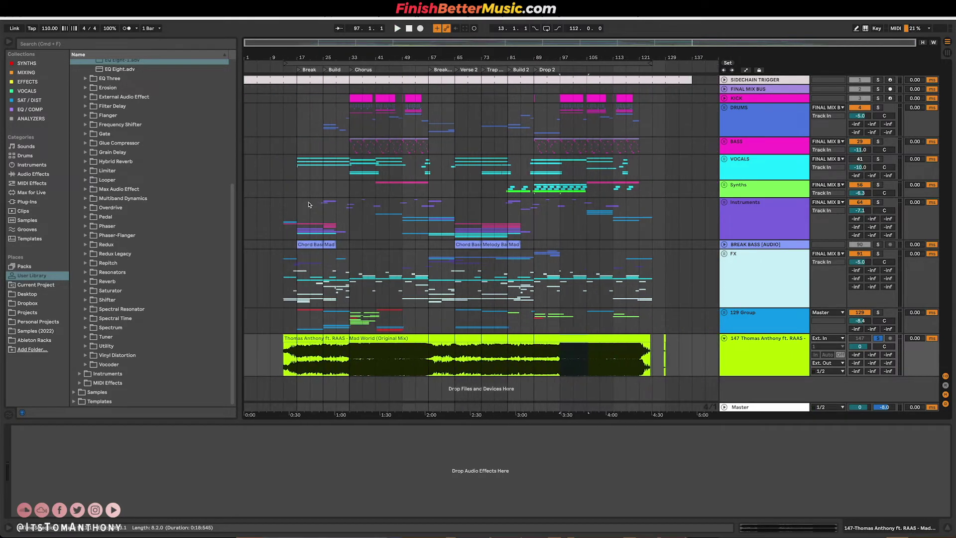
# Step: Unfold the KICK track and listen to it soloed from the start of the Chorus at bar 33
pyautogui.scroll(3, 313, 202)
pyautogui.click(738, 98)
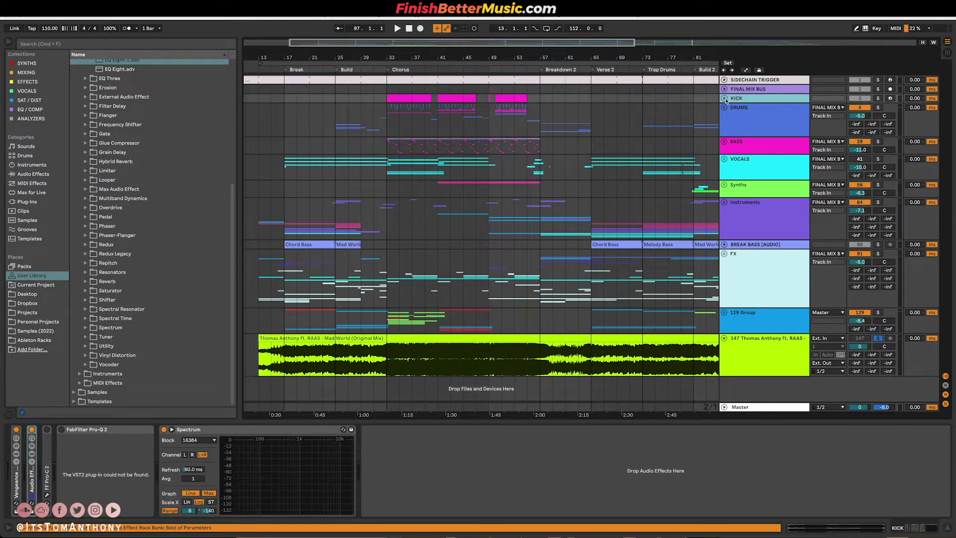
pyautogui.click(739, 99)
pyautogui.click(726, 98)
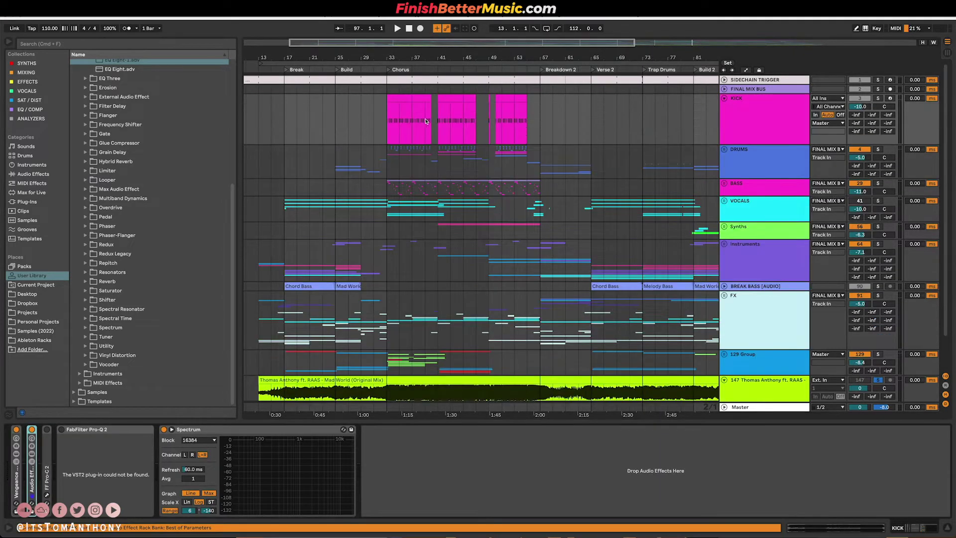
pyautogui.click(394, 122)
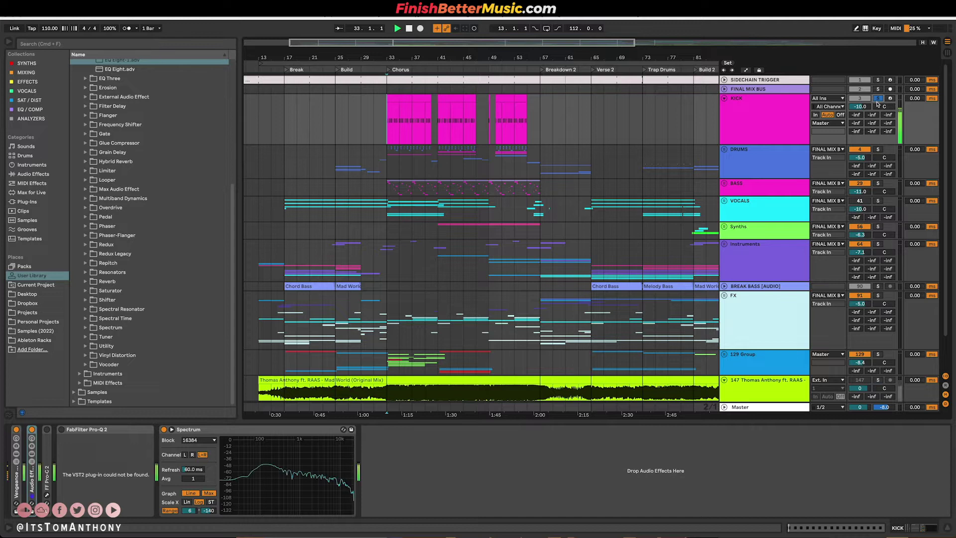
pyautogui.scroll(2, 401, 142)
pyautogui.scroll(1, 401, 143)
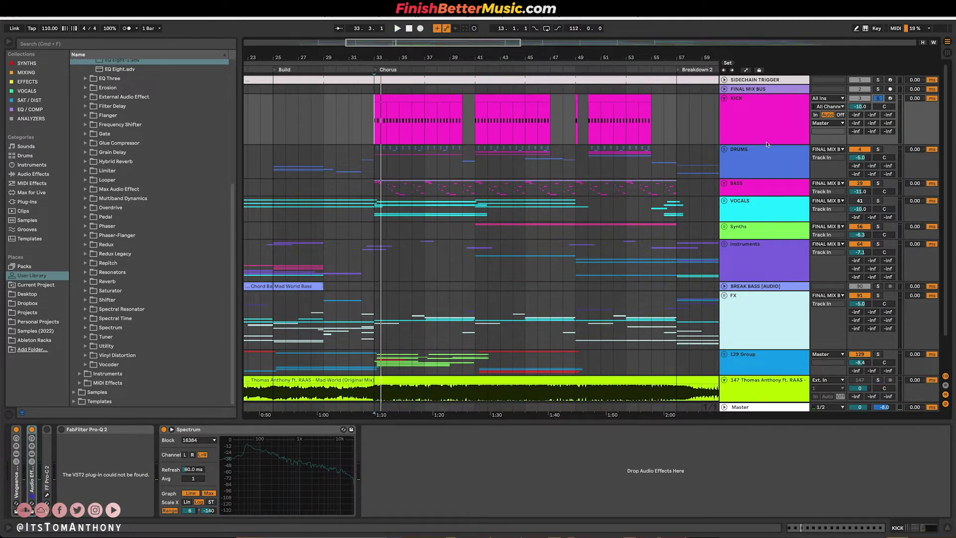
# Step: Unfold the DRUMS group and its CLAP GROUP to show the individual clap layers at the start of the Chorus
pyautogui.click(729, 147)
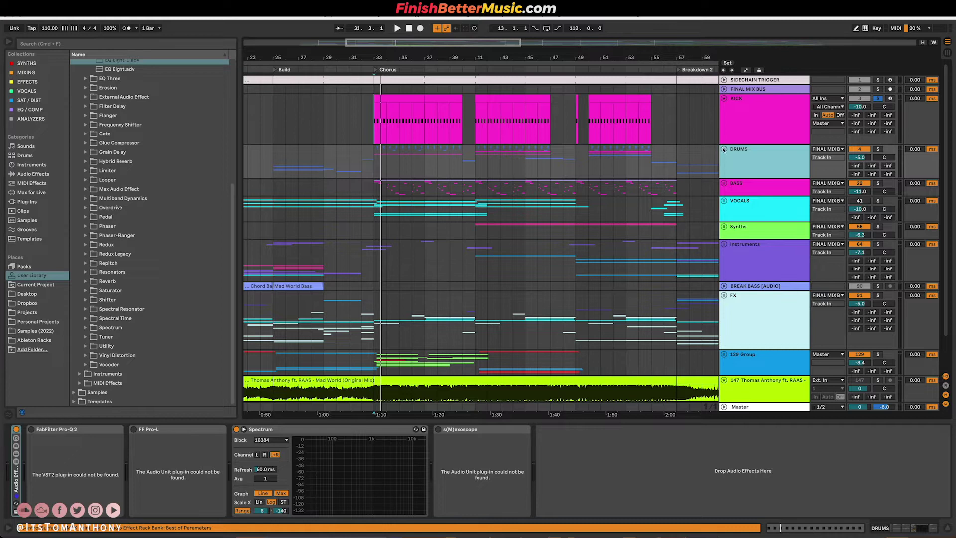
pyautogui.click(724, 149)
pyautogui.scroll(-2, 597, 180)
pyautogui.click(733, 146)
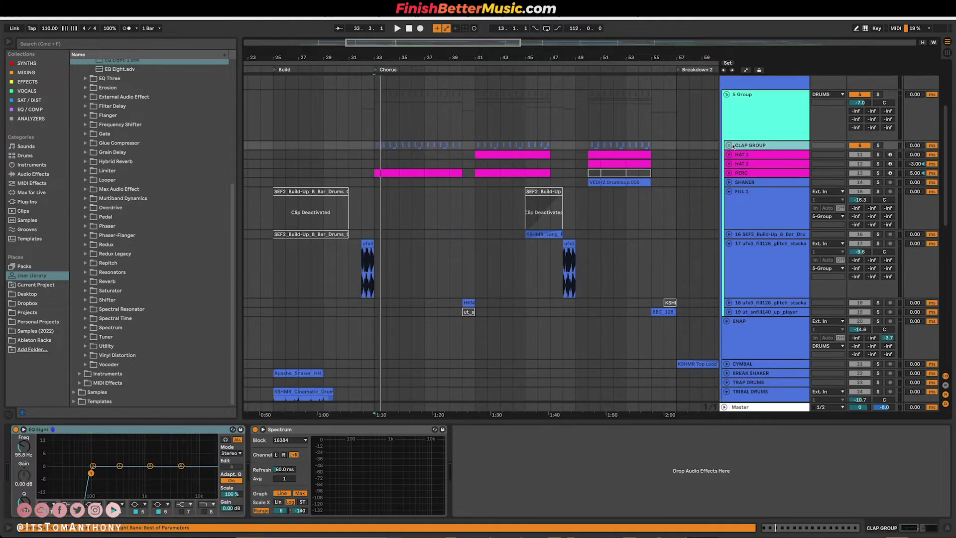
pyautogui.click(729, 145)
pyautogui.press('+')
pyautogui.press('+')
pyautogui.press('+')
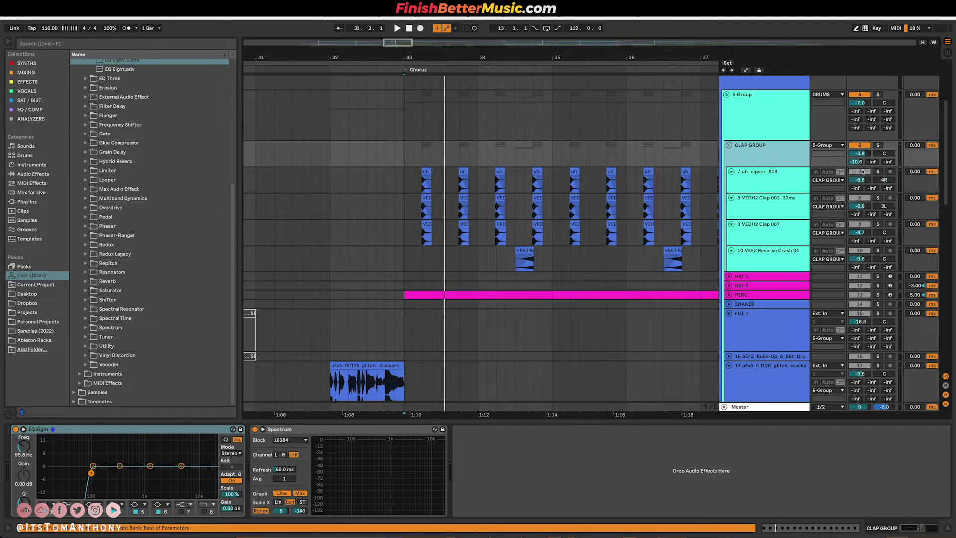
# Step: Solo the uh_clpsnr_808, VEDH2 Clap 003 and VEDH2 Clap 007 layers one by one, and play the whole CLAP GROUP together
pyautogui.press('space')
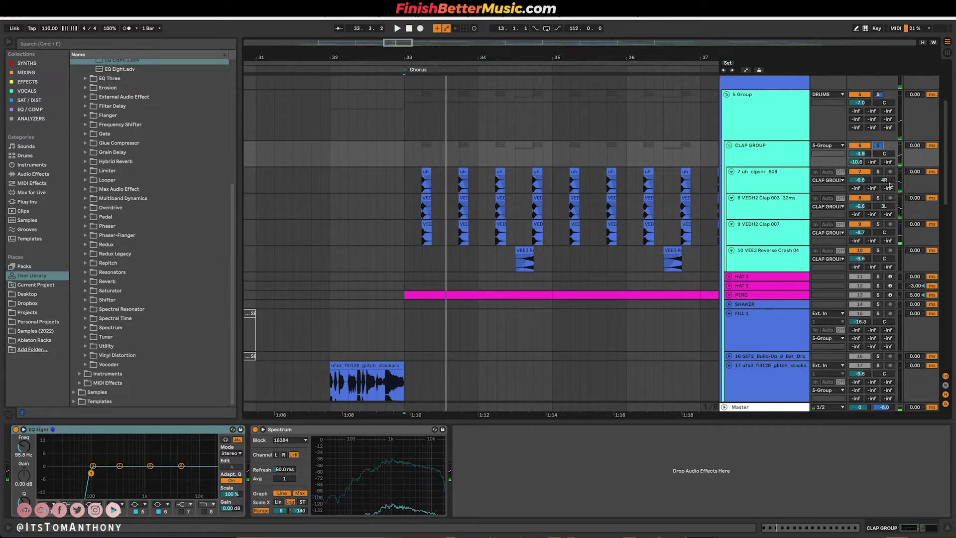
pyautogui.click(878, 172)
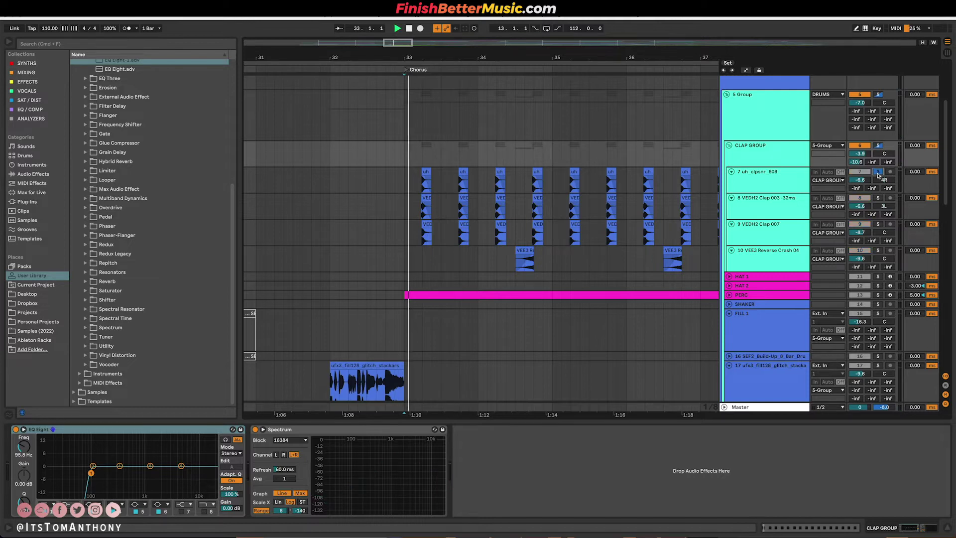
pyautogui.click(879, 198)
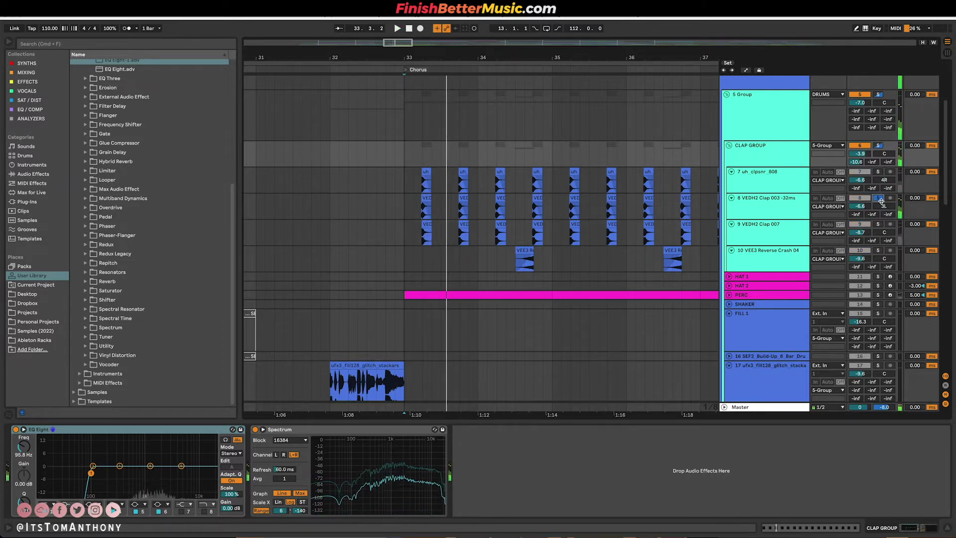
pyautogui.click(879, 225)
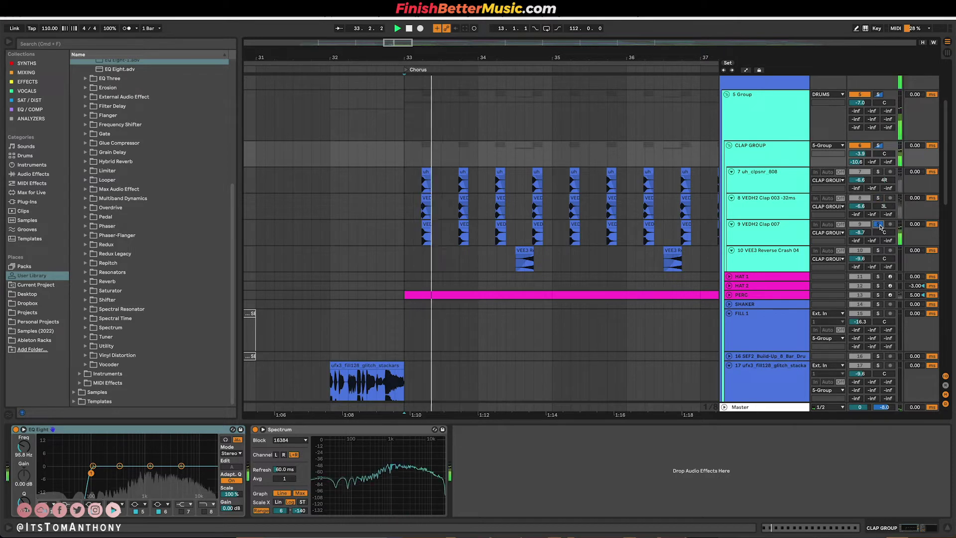
pyautogui.click(878, 146)
pyautogui.press('space')
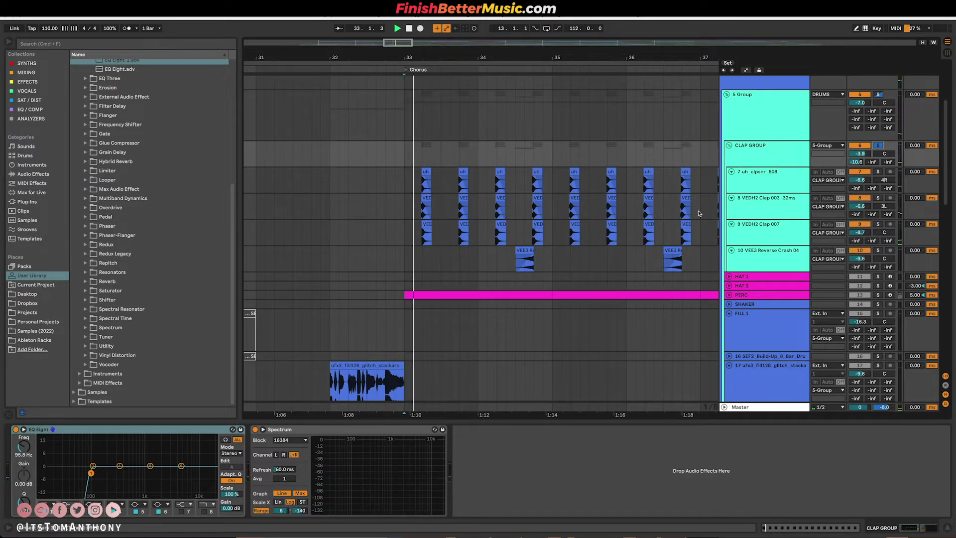
# Step: Examine the layered clap clips up close and play the first VEE3 Reverse Crash 04 clip in bar 34 with 5 Group soloed
pyautogui.scroll(10, 428, 233)
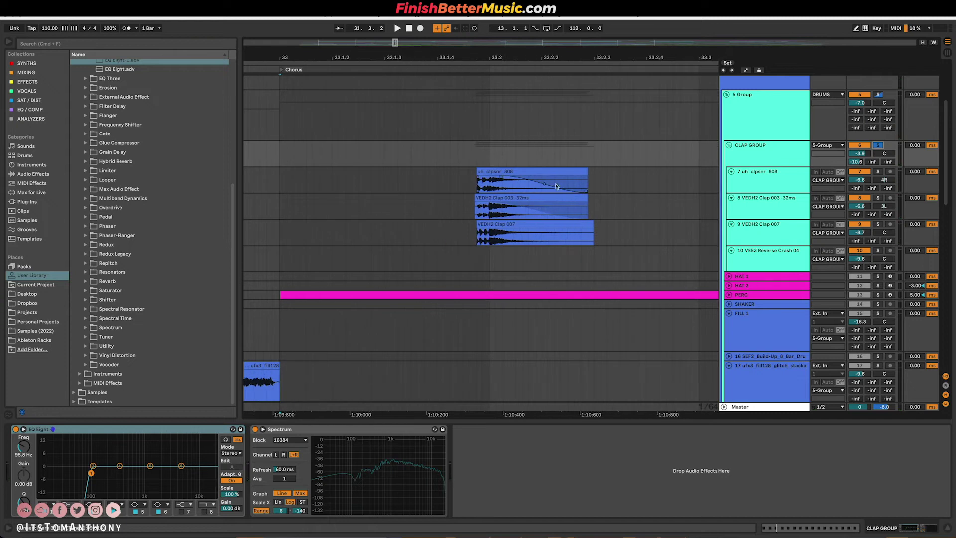
pyautogui.scroll(-10, 543, 219)
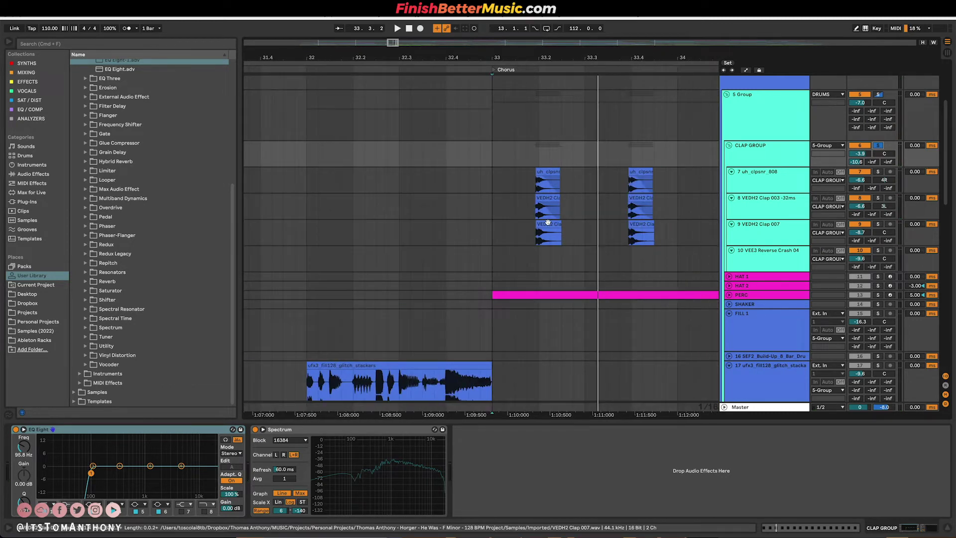
pyautogui.hscroll(5, 517, 219)
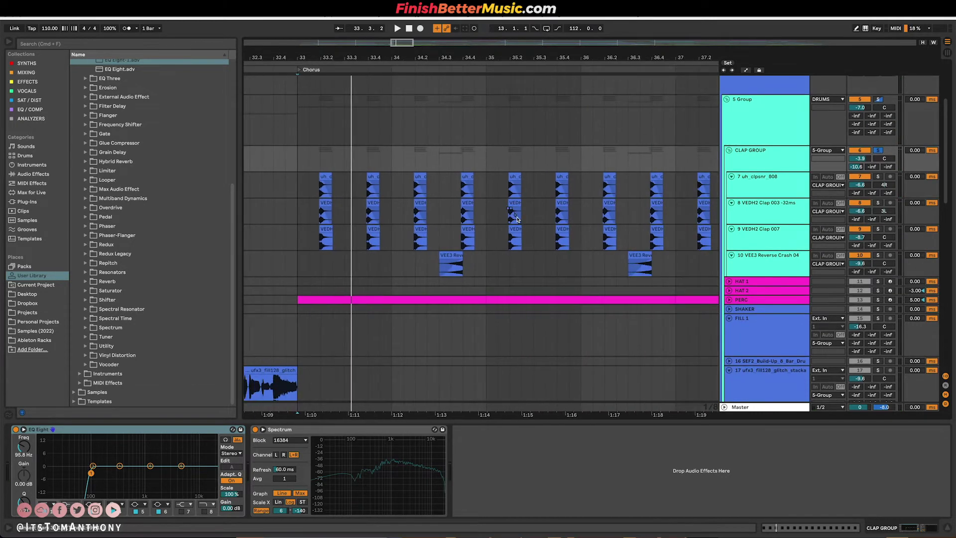
pyautogui.click(441, 266)
pyautogui.click(878, 100)
pyautogui.press('space')
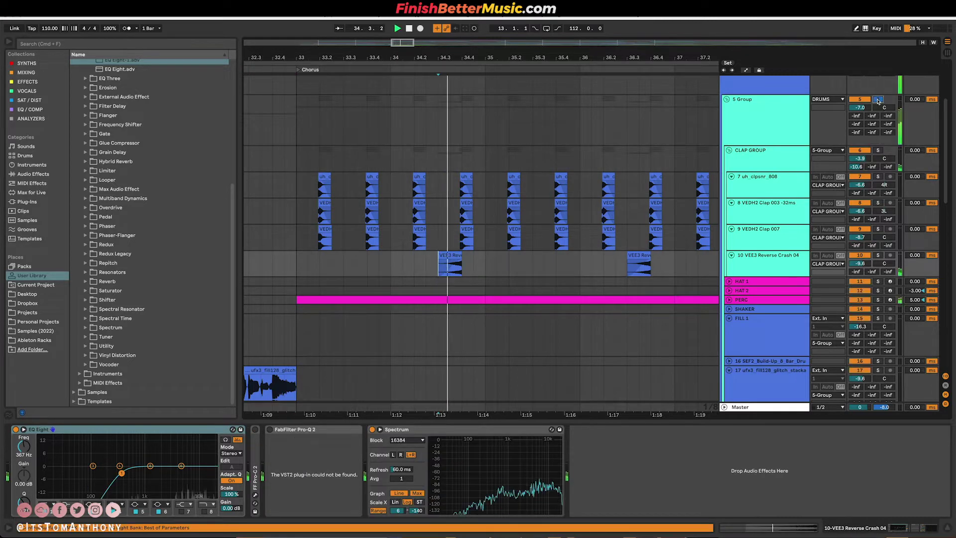
pyautogui.scroll(-5, 649, 174)
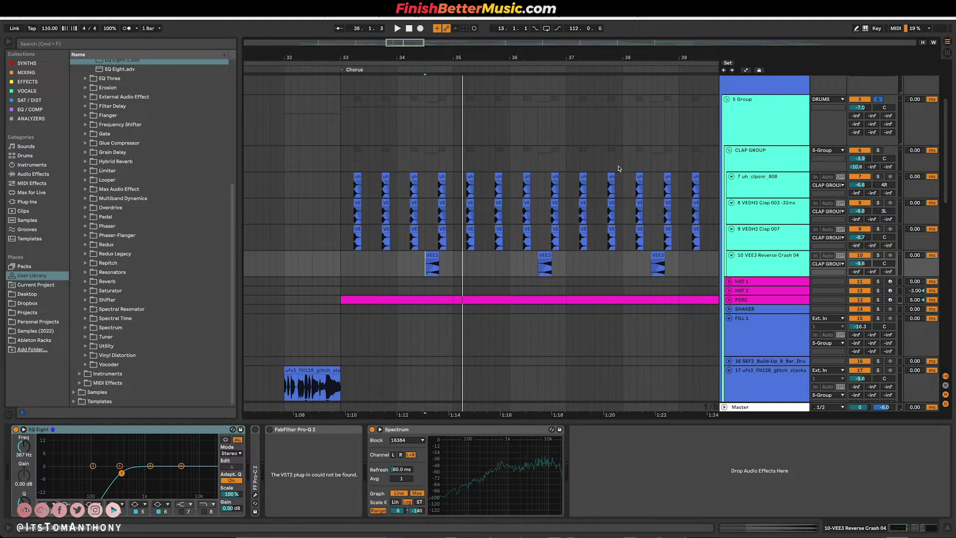
# Step: Play the first reverse crash in bar 34 together with the clap layers, with the whole CLAP GROUP soloed
pyautogui.scroll(-2, 617, 169)
pyautogui.click(877, 150)
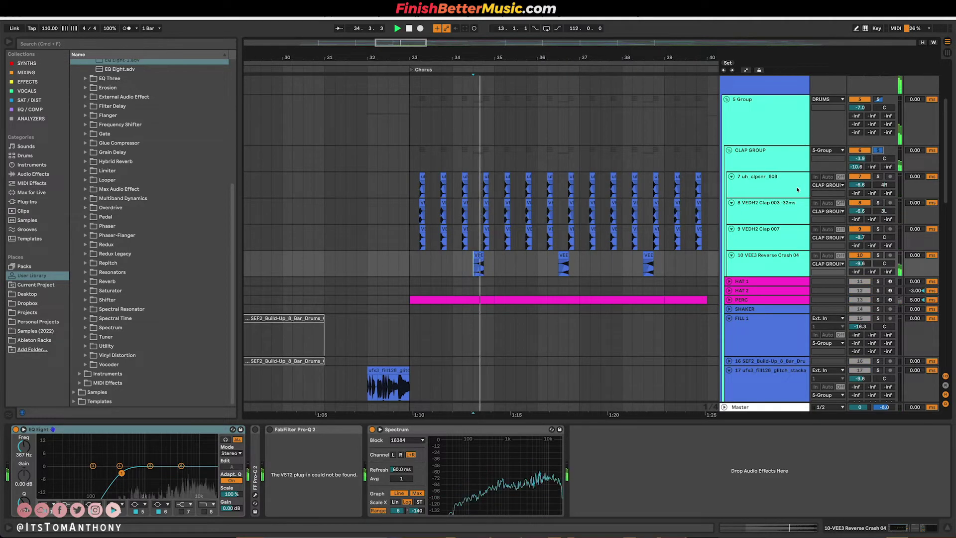
pyautogui.scroll(-3, 586, 199)
pyautogui.scroll(-3, 586, 200)
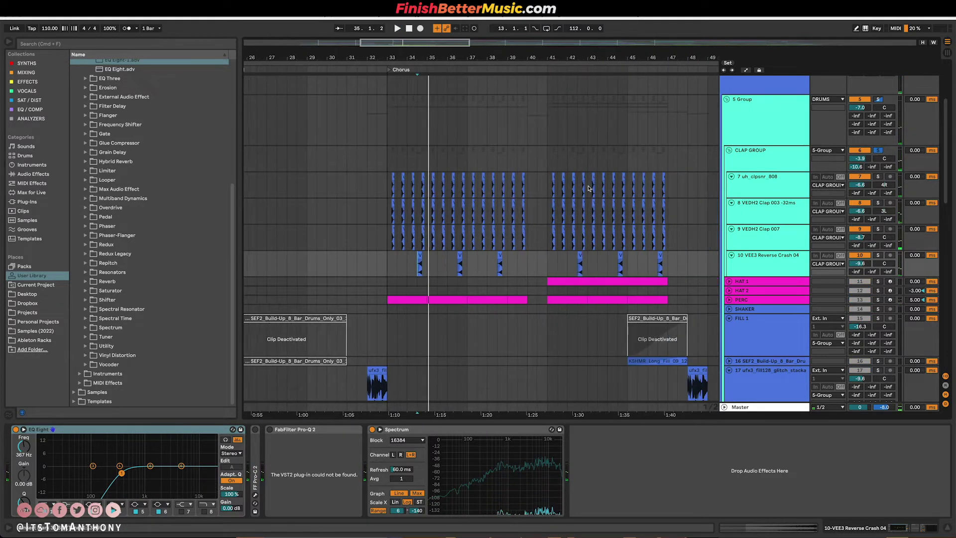
# Step: Unfold the HAT 1 track, play it soloed from bar 41, and view its device chain with EQ Eight and Spectrum
pyautogui.click(730, 282)
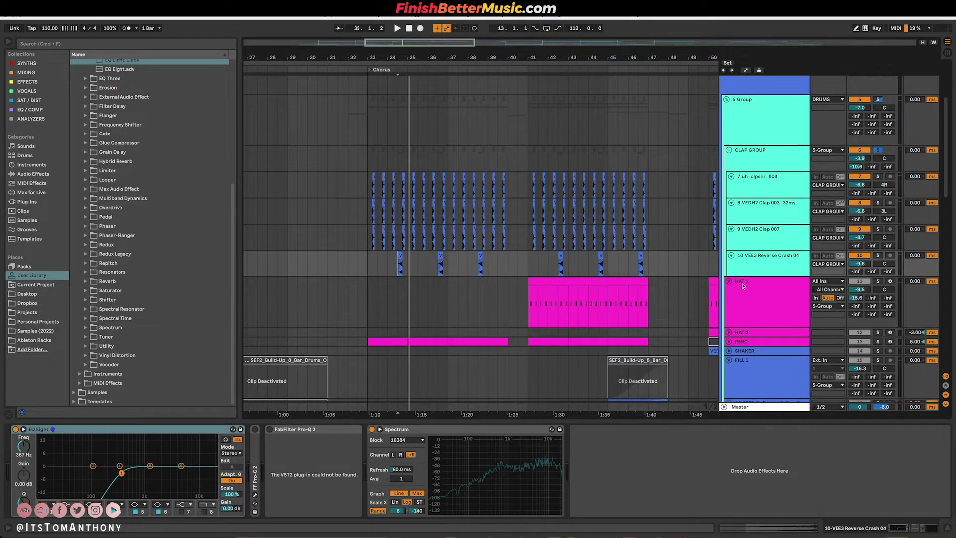
pyautogui.click(578, 320)
pyautogui.click(529, 313)
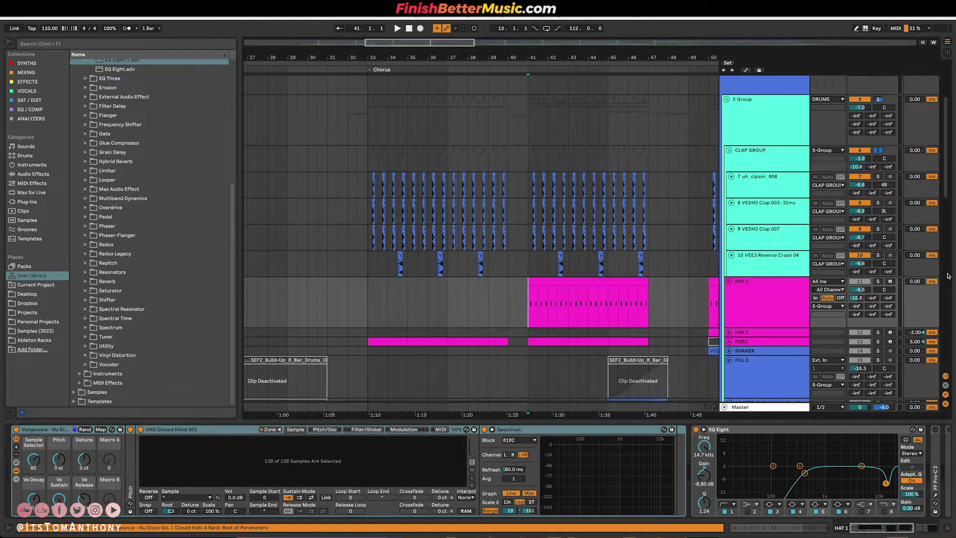
pyautogui.scroll(-3, 610, 292)
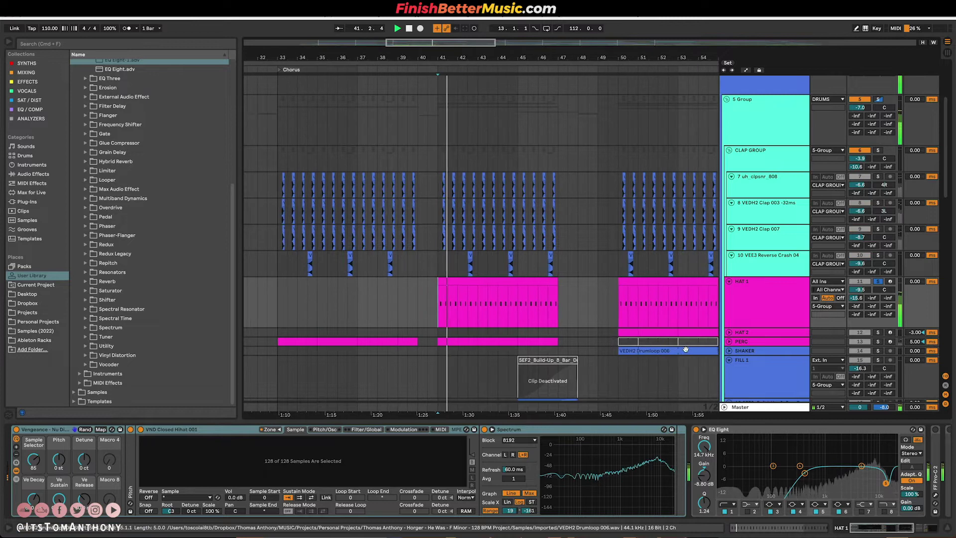
pyautogui.hscroll(3, 610, 293)
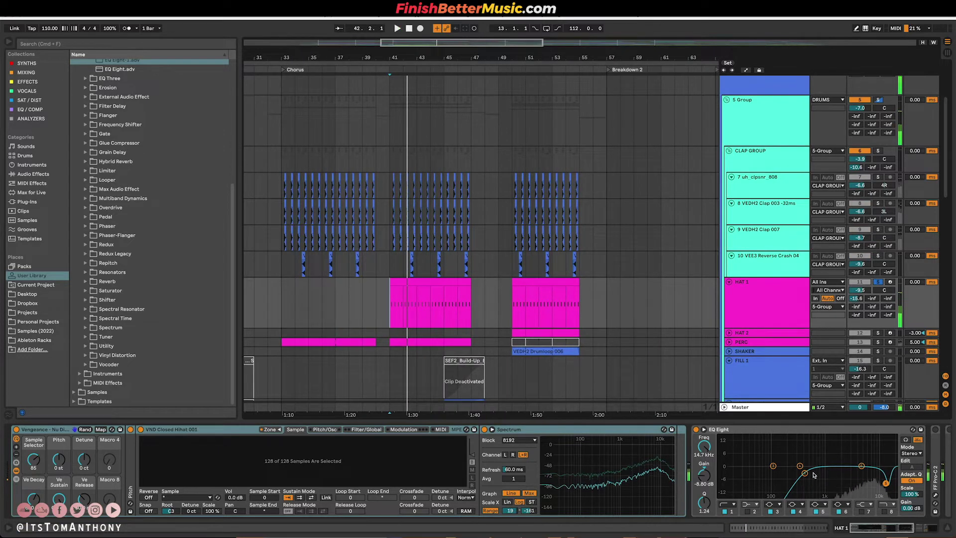
pyautogui.hscroll(5, 744, 485)
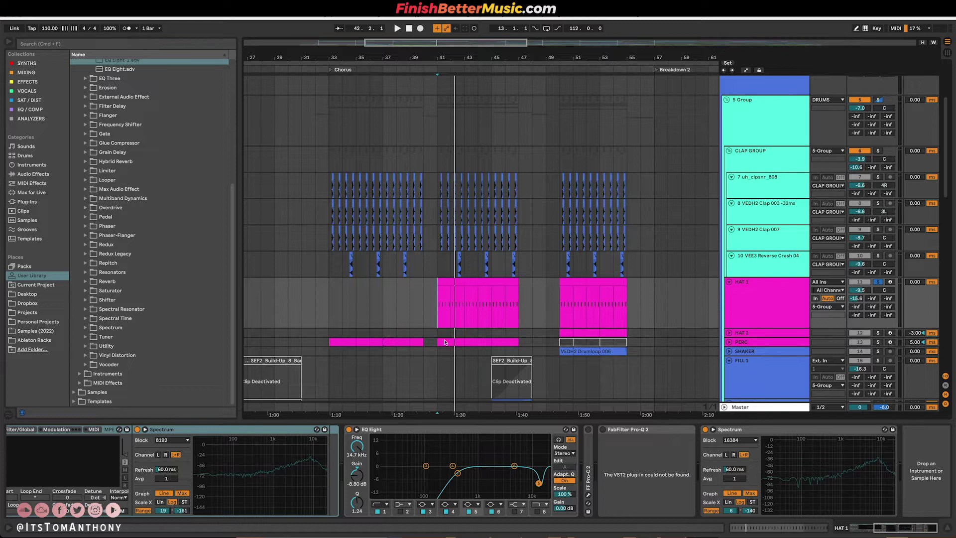
# Step: Unfold the PERC track and play it soloed from the start of the Chorus at bar 33, viewing its notes up close
pyautogui.scroll(-2, 445, 342)
pyautogui.scroll(-3, 777, 275)
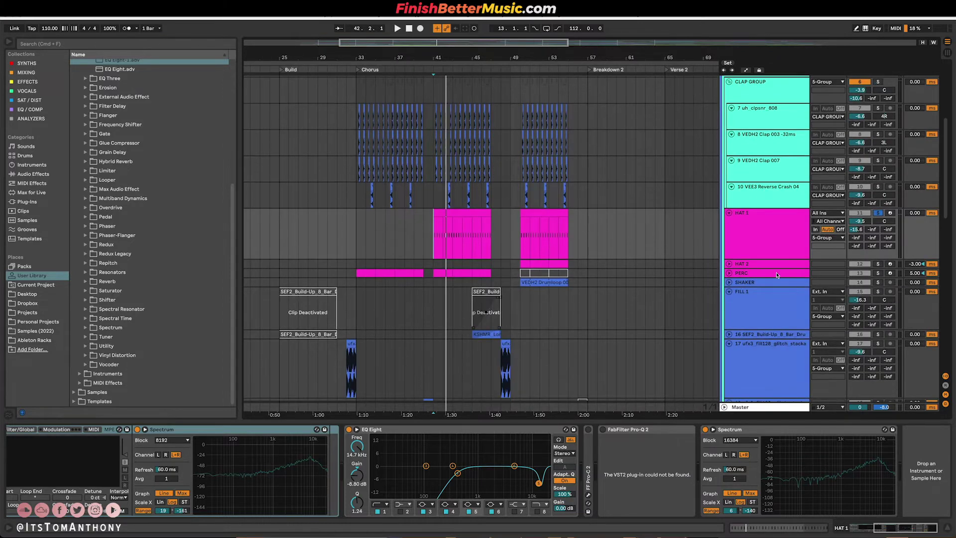
pyautogui.click(729, 274)
pyautogui.press('space')
pyautogui.click(354, 304)
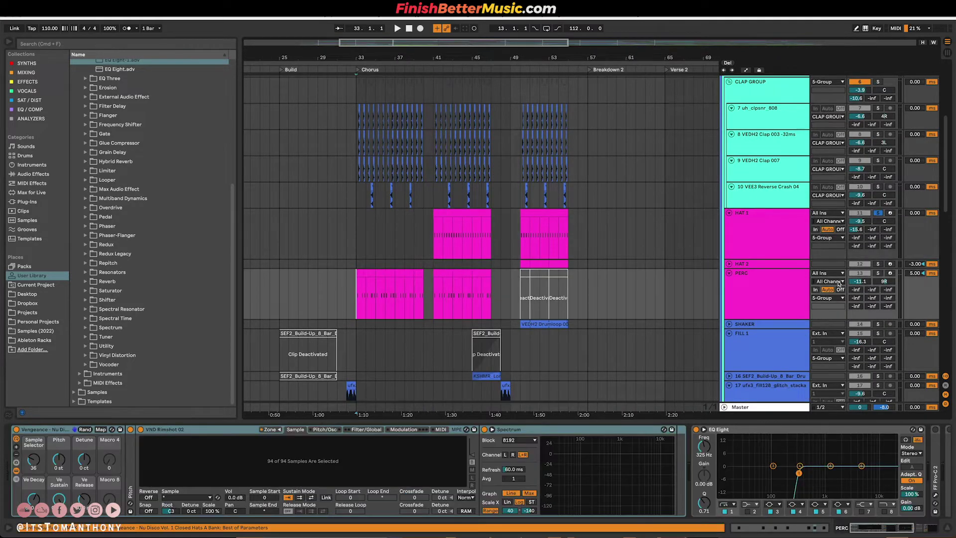
pyautogui.click(877, 273)
pyautogui.press('space')
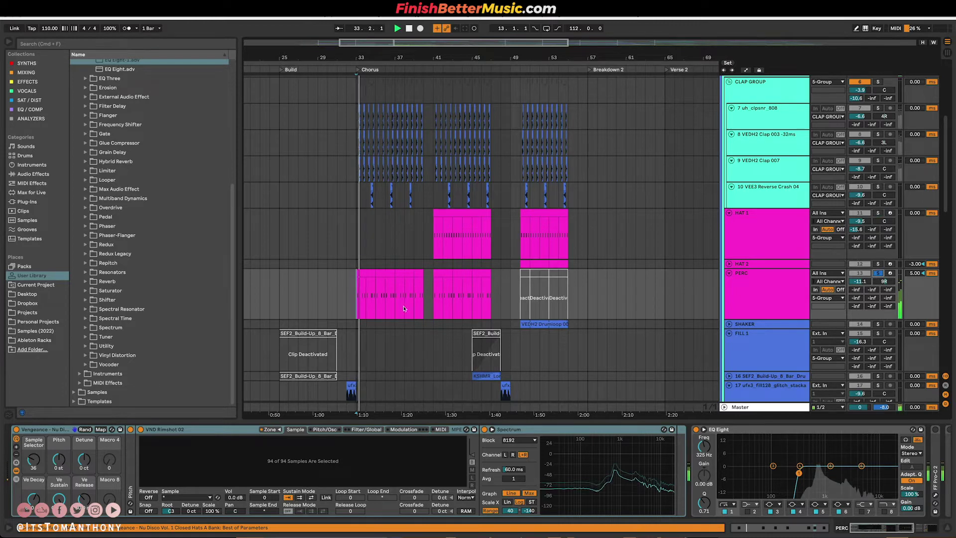
pyautogui.press('+')
pyautogui.press('+')
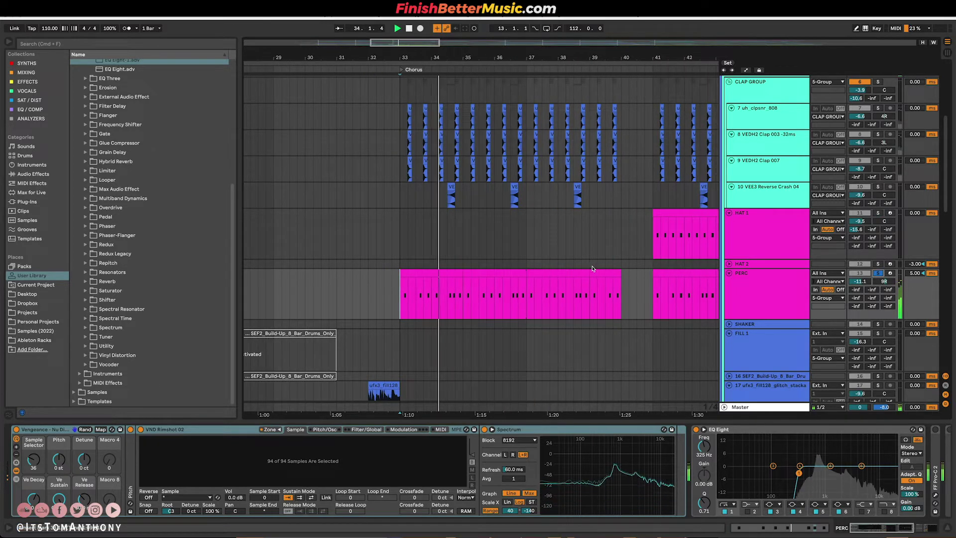
# Step: Play the DRUMS group soloed from the start of the Chorus, and add the soloed KICK track to hear them together
pyautogui.scroll(3, 591, 269)
pyautogui.scroll(3, 592, 269)
pyautogui.click(877, 89)
pyautogui.scroll(-4, 565, 271)
pyautogui.scroll(6, 676, 232)
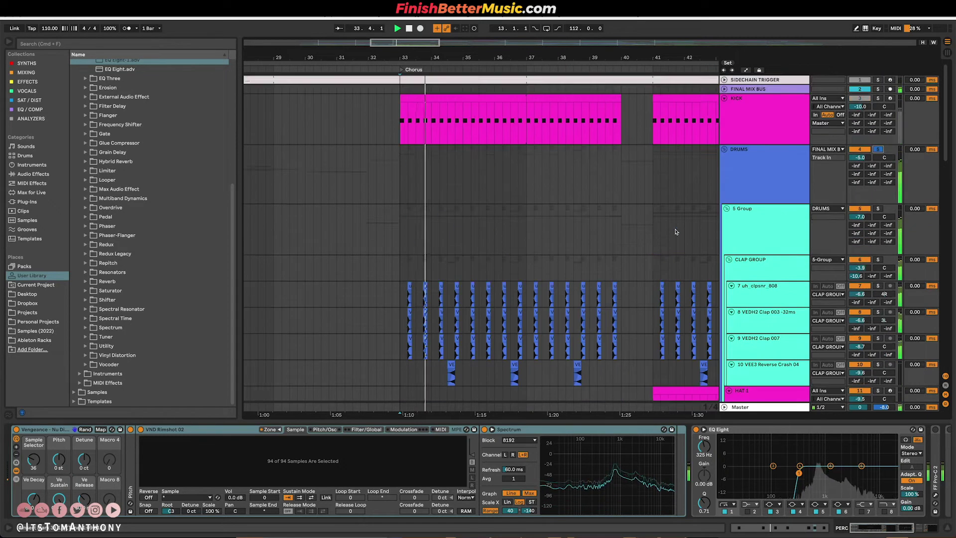
pyautogui.scroll(-1, 587, 184)
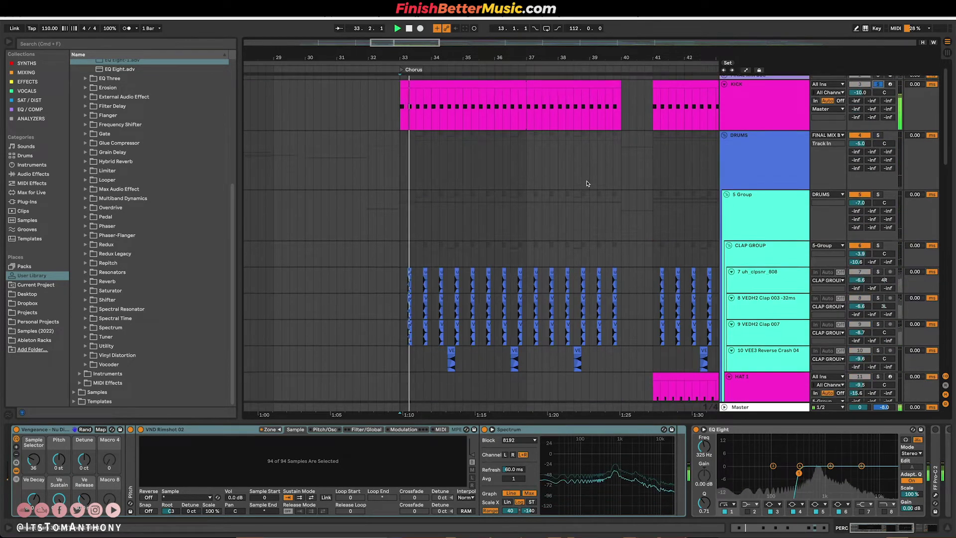
pyautogui.scroll(-5, 587, 183)
pyautogui.scroll(6, 721, 243)
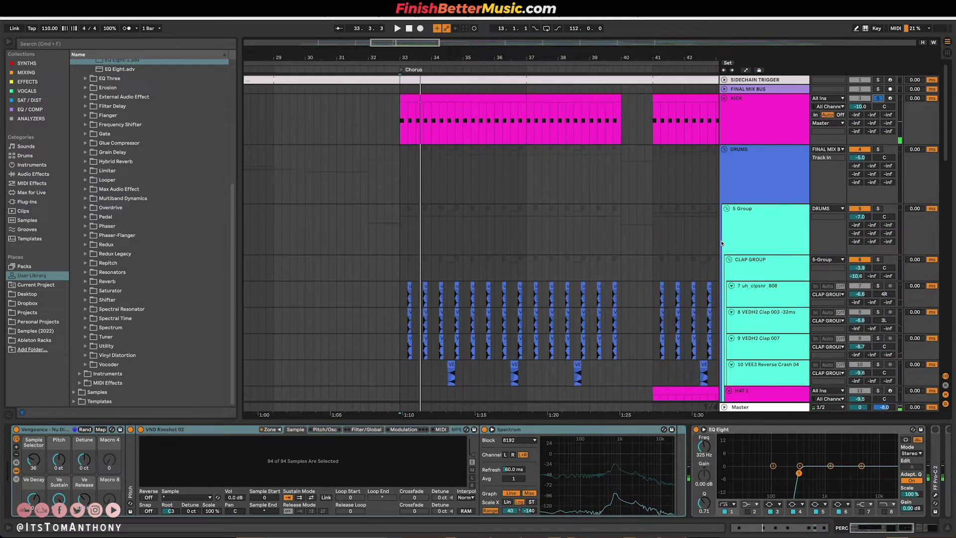
pyautogui.scroll(-8, 644, 235)
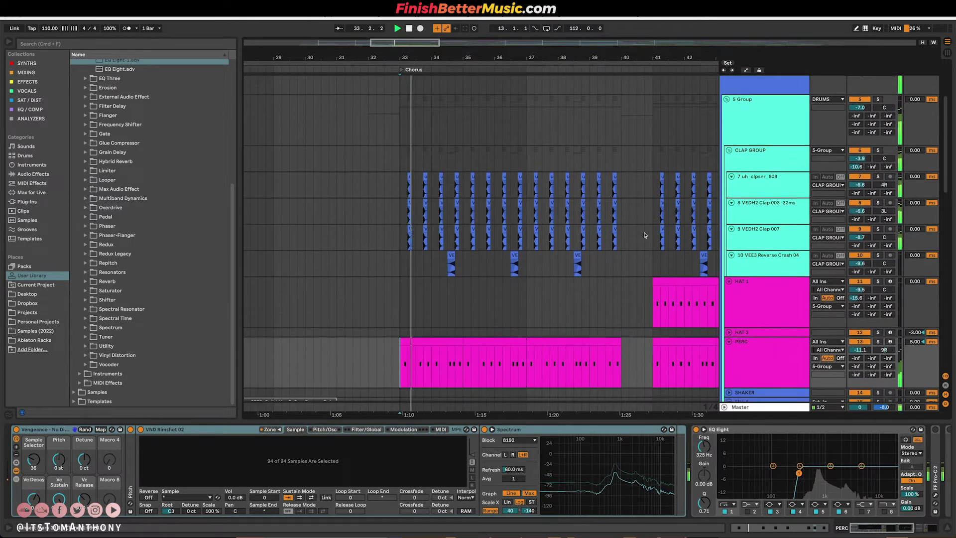
# Step: Examine the PERC rhythm against the claps up close and highlight its notes from bar 33 to just past bar 37
pyautogui.scroll(-1, 562, 289)
pyautogui.press('+')
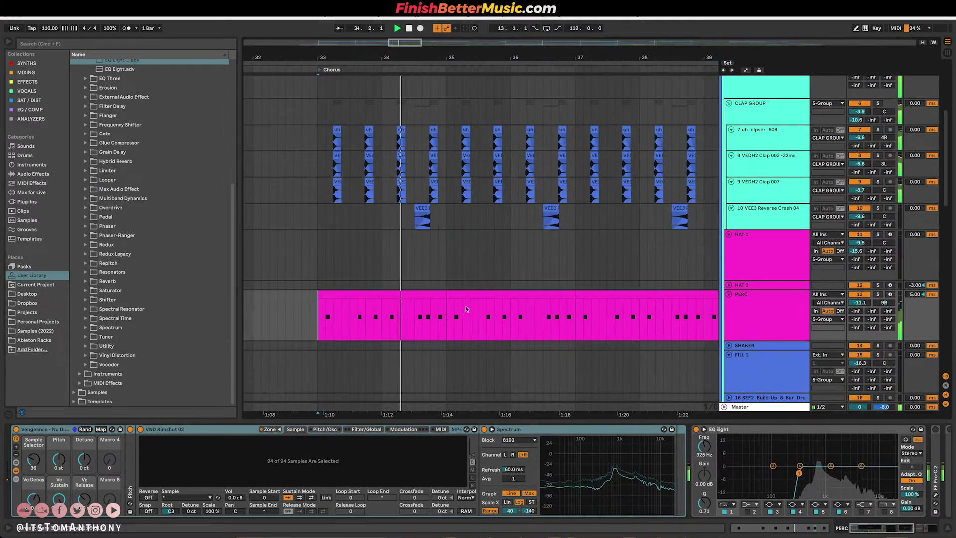
pyautogui.press('space')
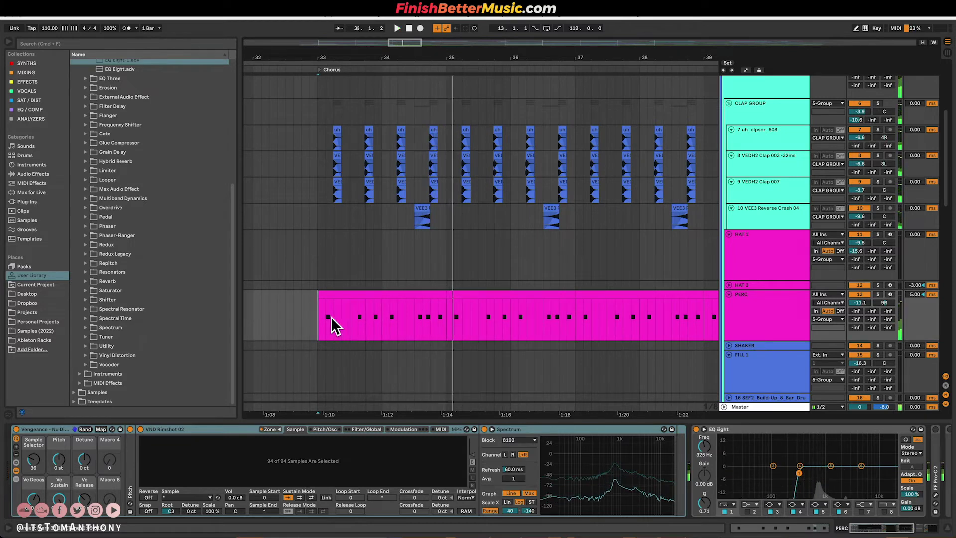
pyautogui.moveTo(319, 319); pyautogui.dragTo(590, 313)
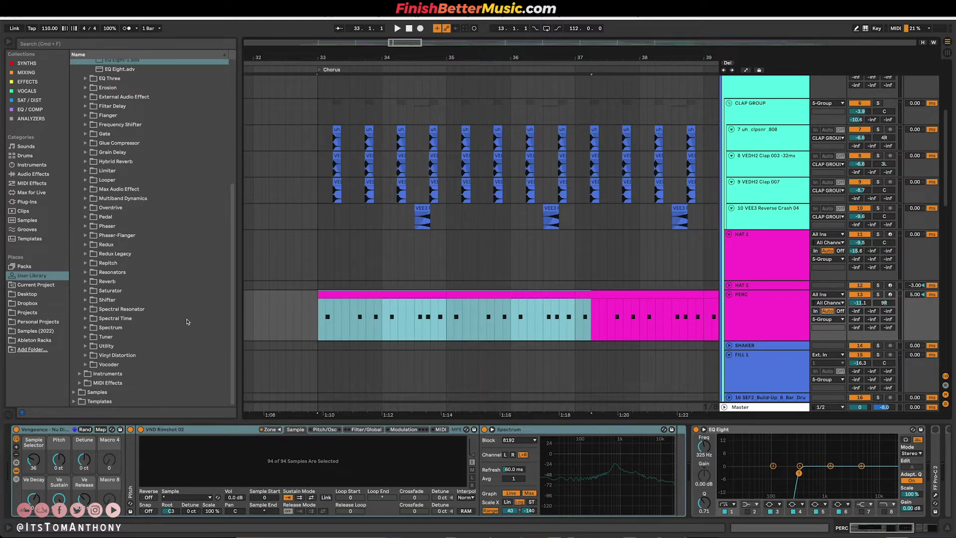
# Step: Unfold the 16 SEF2_Build-Up_8_Bar_Drums track and play its KSHMR_Long_Fill clip leading up to bar 48
pyautogui.press('-')
pyautogui.press('-')
pyautogui.press('-')
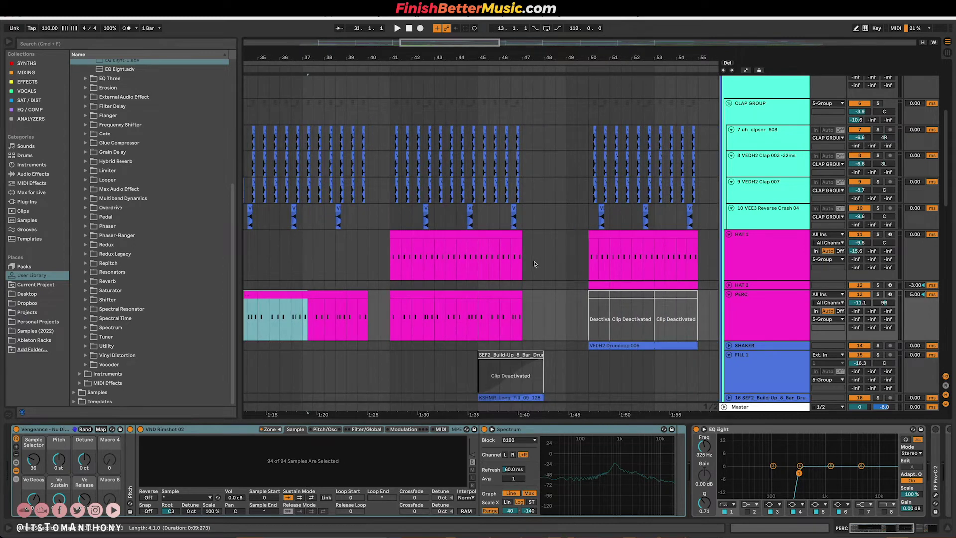
pyautogui.press('-')
pyautogui.scroll(-5, 728, 346)
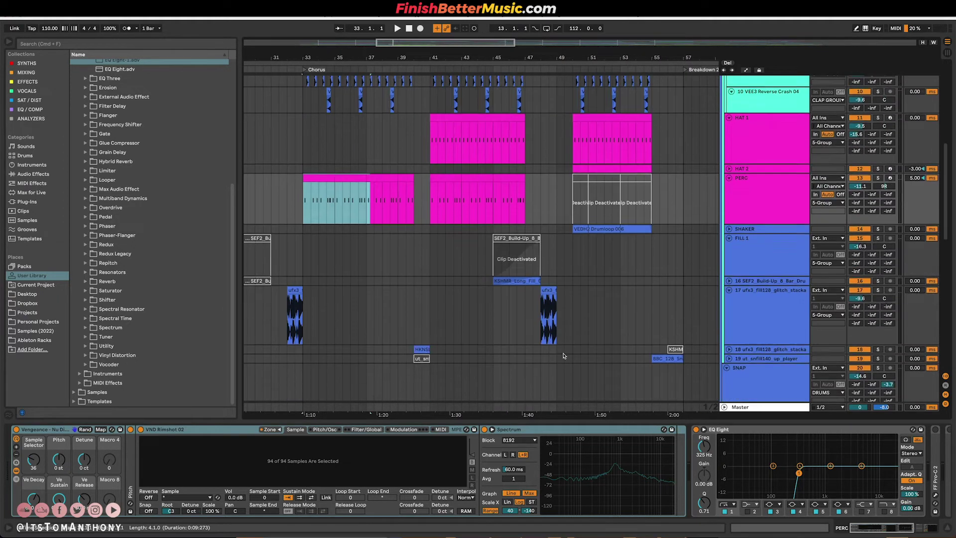
pyautogui.click(729, 280)
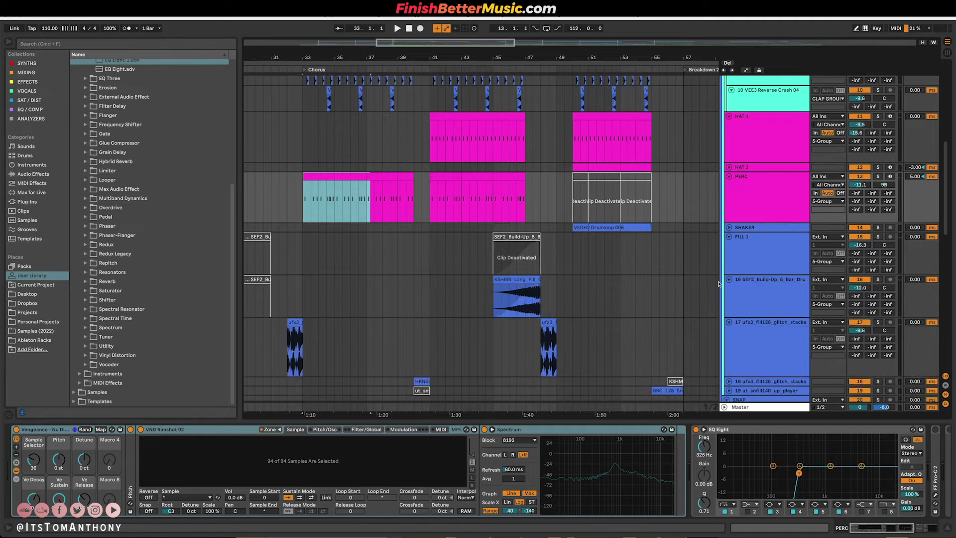
pyautogui.click(282, 342)
pyautogui.click(549, 347)
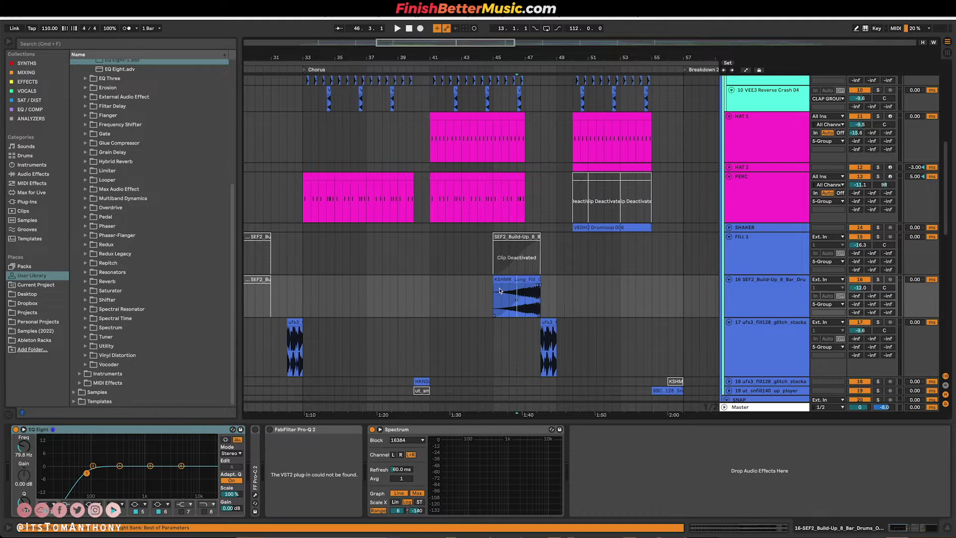
pyautogui.press('space')
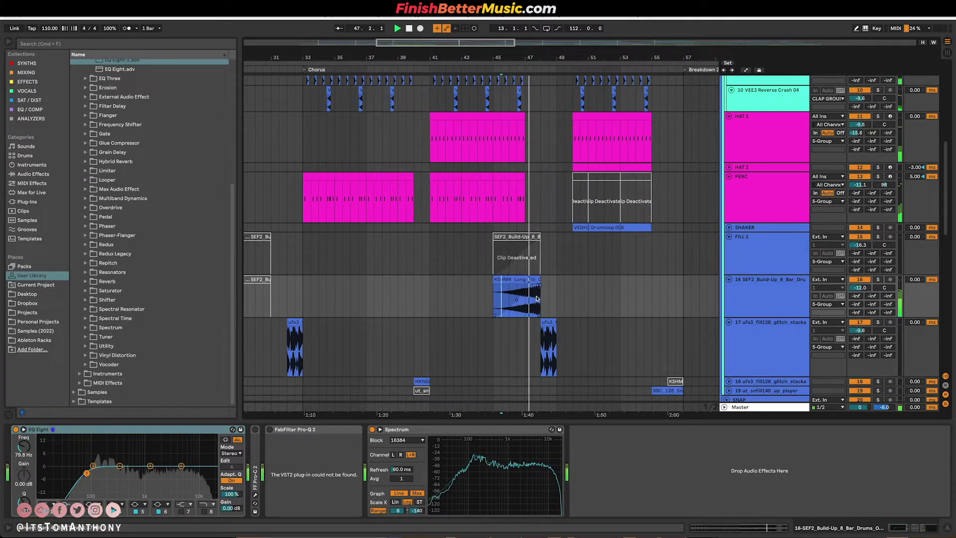
# Step: Open the KSHMR_Long_Fill clip to view its waveform and audio settings
pyautogui.doubleClick(537, 280)
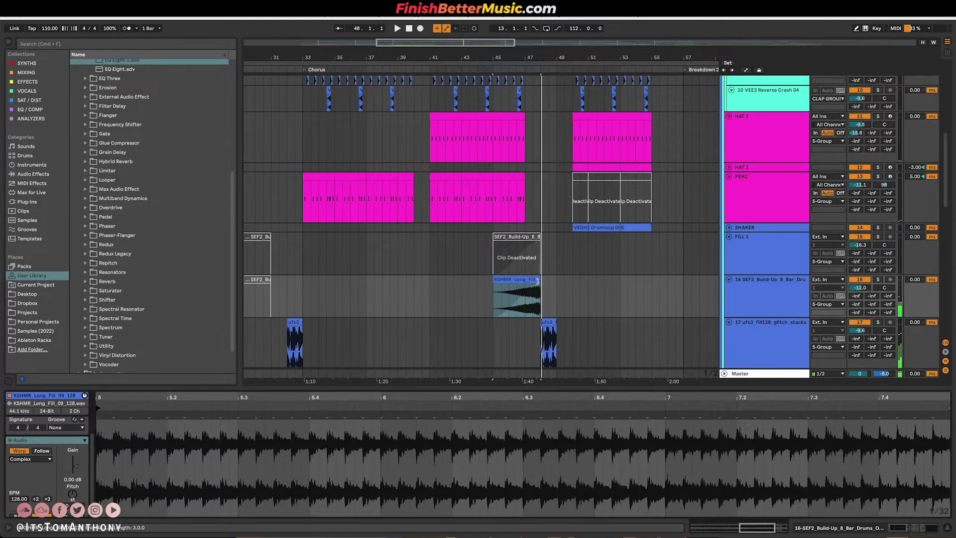
pyautogui.scroll(1, 543, 284)
pyautogui.click(528, 290)
# Step: Unfold the SHAKER track and play its VEDH2 Drumloop 006 clip from bar 50
pyautogui.scroll(5, 558, 324)
pyautogui.hscroll(3, 557, 324)
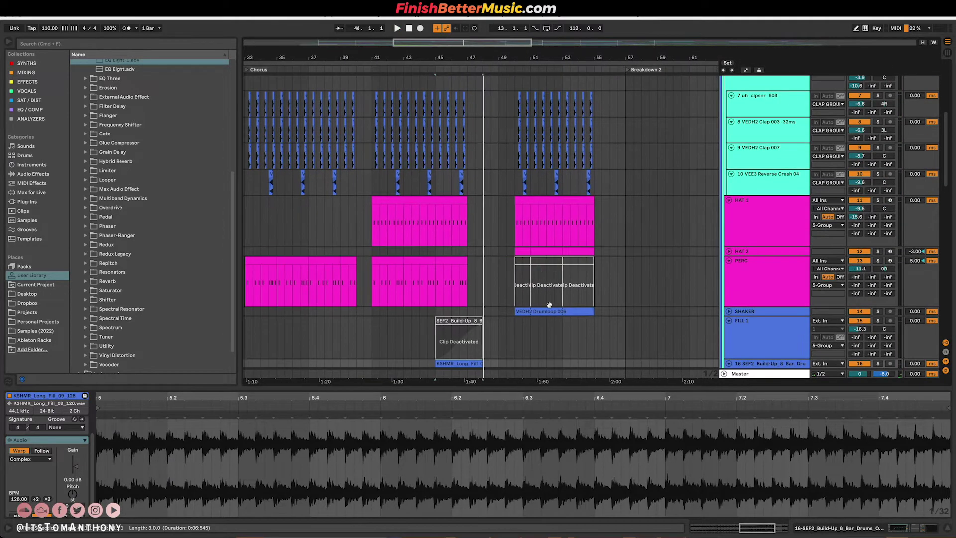
pyautogui.click(728, 312)
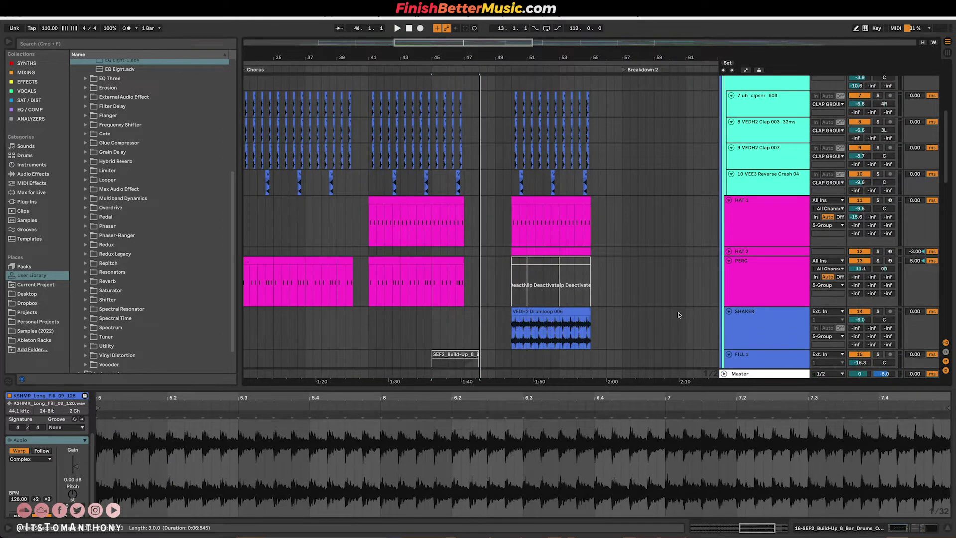
pyautogui.click(514, 323)
pyautogui.press('space')
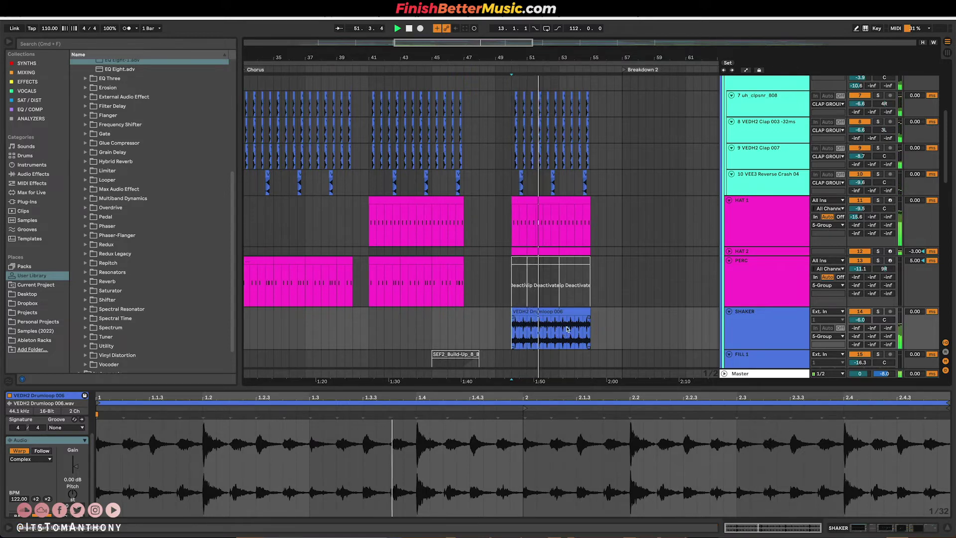
# Step: Fold all tracks inside 5 Group, including the CLAP GROUP layers, the hats, PERC, SHAKER and the fills
pyautogui.keyDown('alt'); pyautogui.click(729, 201); pyautogui.keyUp('alt')
pyautogui.scroll(3, 710, 239)
pyautogui.scroll(-4, 710, 241)
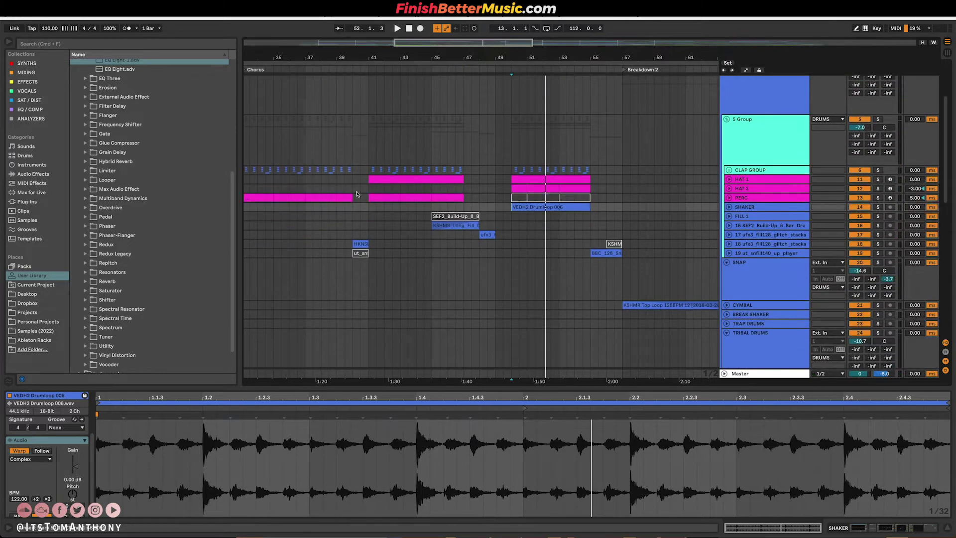
# Step: Look over the placement of the fills, BREAK SHAKER and TRIBAL DRUMS clips across the Build and Chorus sections
pyautogui.scroll(-5, 358, 195)
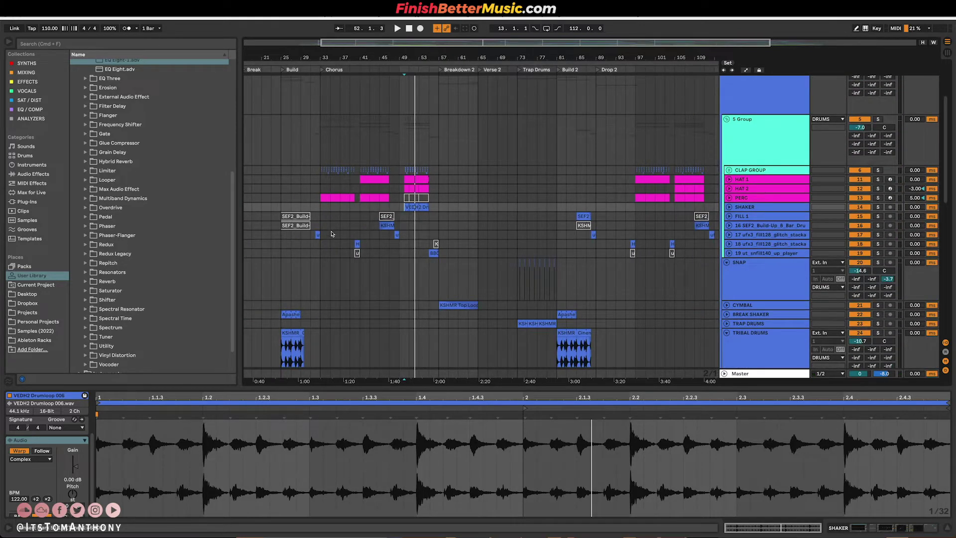
pyautogui.scroll(-5, 341, 218)
pyautogui.scroll(5, 277, 256)
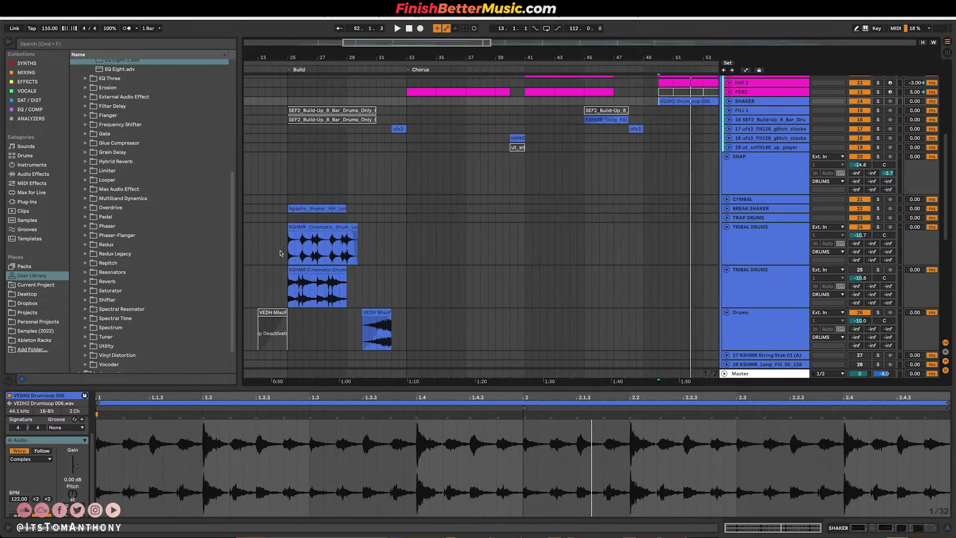
pyautogui.hscroll(-1, 288, 245)
pyautogui.scroll(2, 331, 241)
pyautogui.hscroll(-4, 336, 242)
pyautogui.hscroll(3, 338, 241)
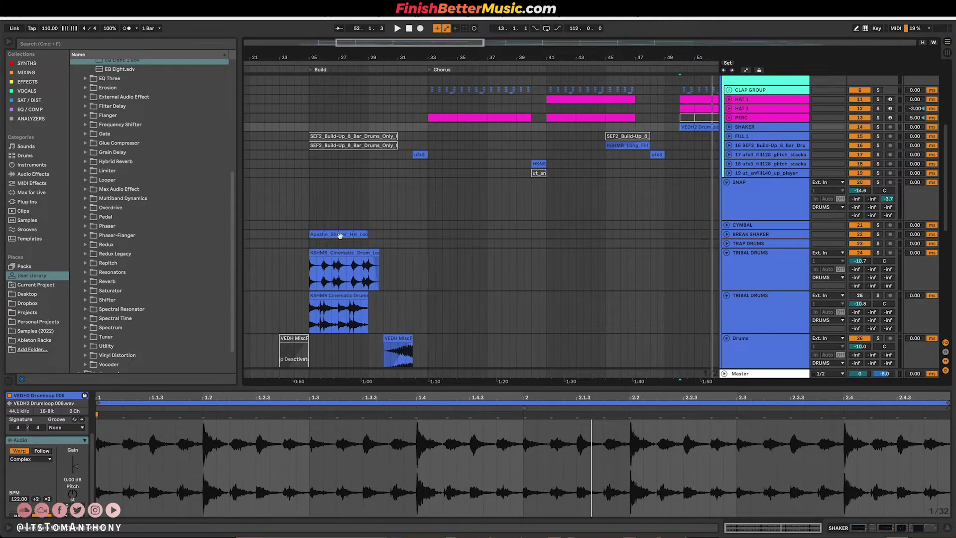
pyautogui.hscroll(3, 437, 202)
pyautogui.scroll(-2, 437, 202)
pyautogui.scroll(2, 736, 210)
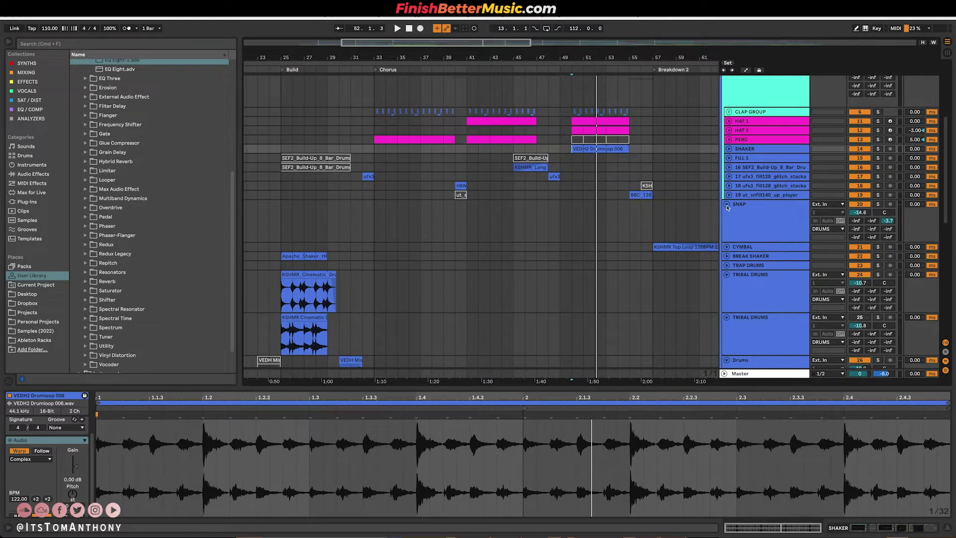
# Step: Fold the remaining drum tracks and the DRUMS group, and unfold the BASS group
pyautogui.keyDown('alt'); pyautogui.click(727, 205); pyautogui.keyUp('alt')
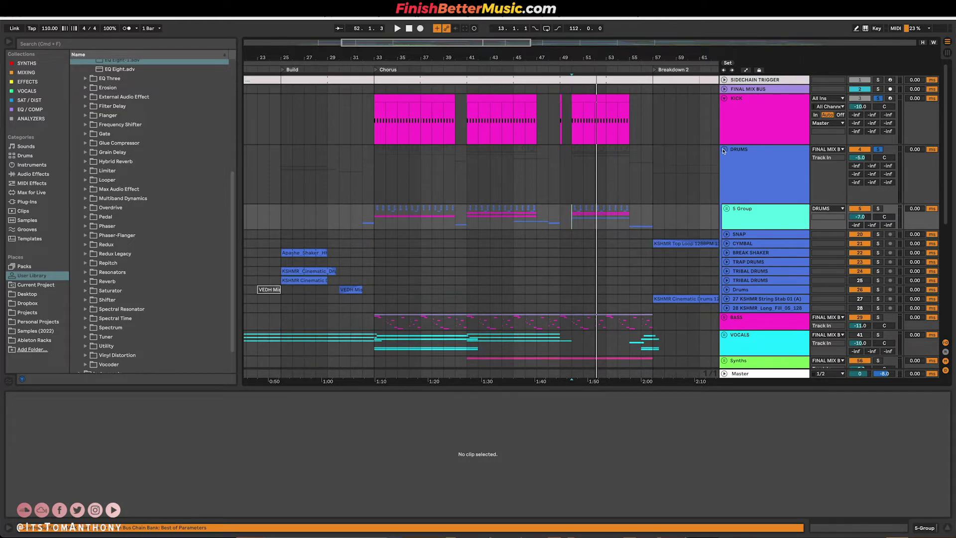
pyautogui.click(725, 151)
pyautogui.click(725, 183)
# Step: Solo the BASS group and play its layers from bar 33, looking through the bass shot and stab tracks
pyautogui.scroll(-3, 448, 224)
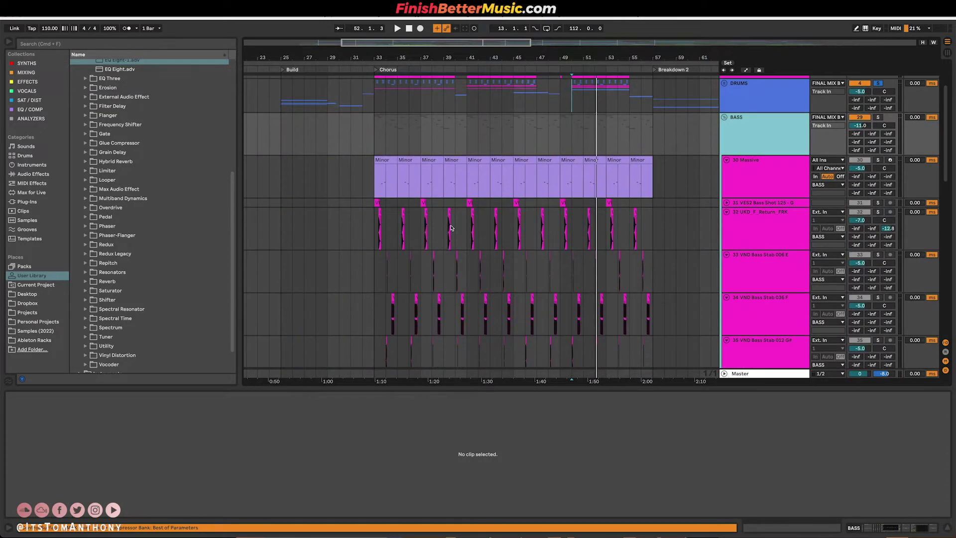
pyautogui.scroll(3, 357, 225)
pyautogui.click(363, 225)
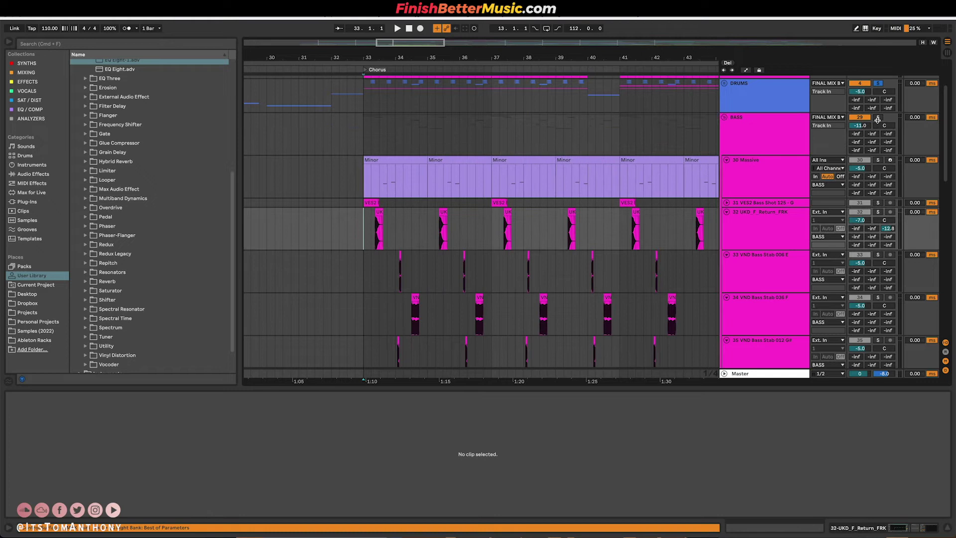
pyautogui.scroll(-5, 540, 207)
pyautogui.scroll(-5, 451, 304)
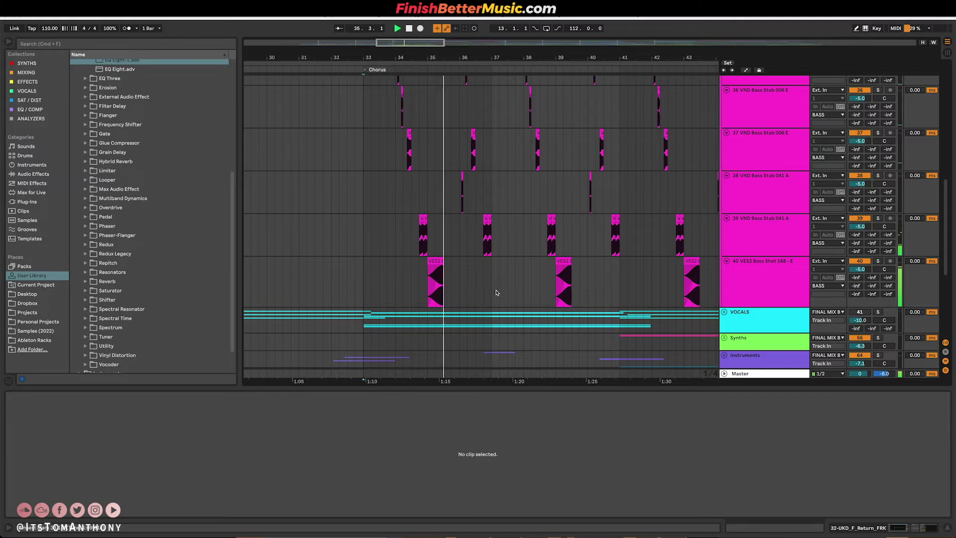
pyautogui.scroll(3, 496, 292)
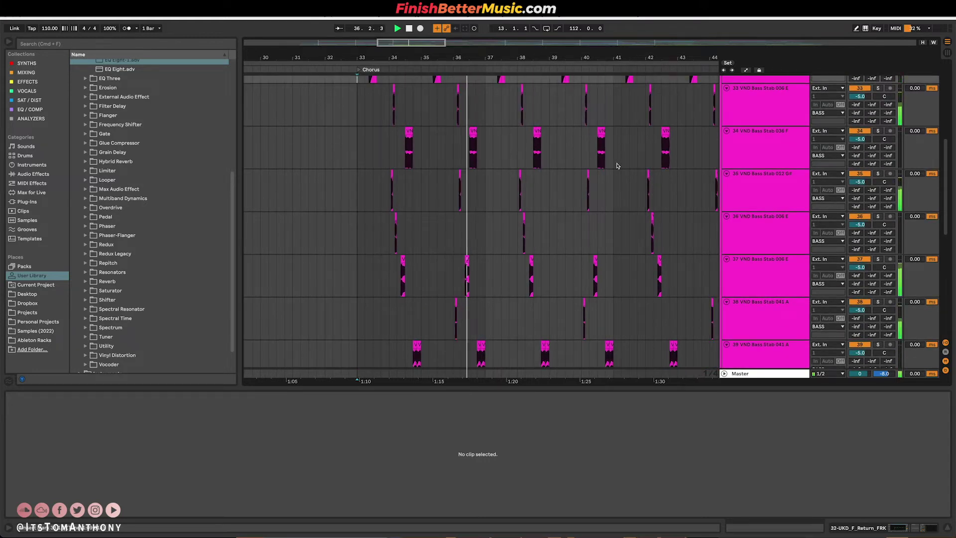
pyautogui.scroll(-1, 516, 210)
pyautogui.scroll(-1, 520, 164)
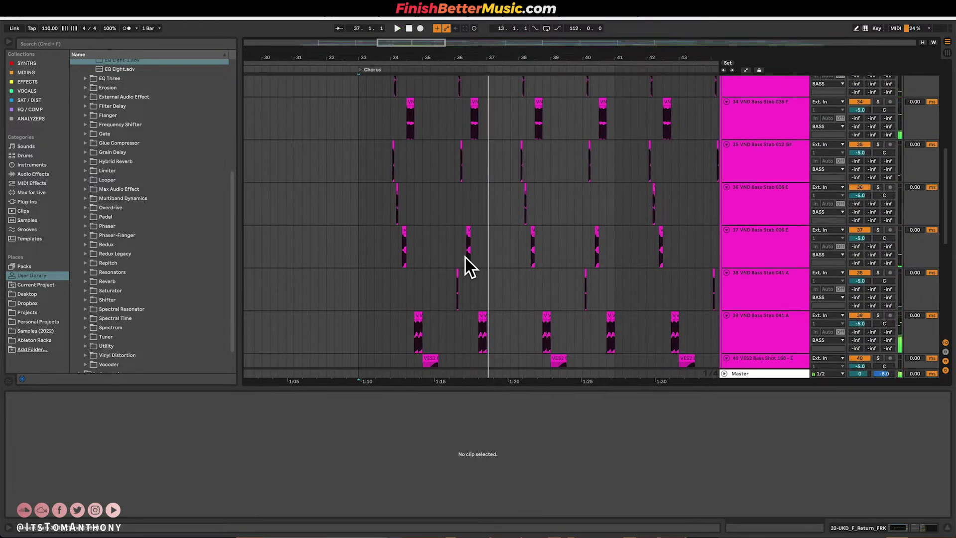
pyautogui.scroll(3, 586, 184)
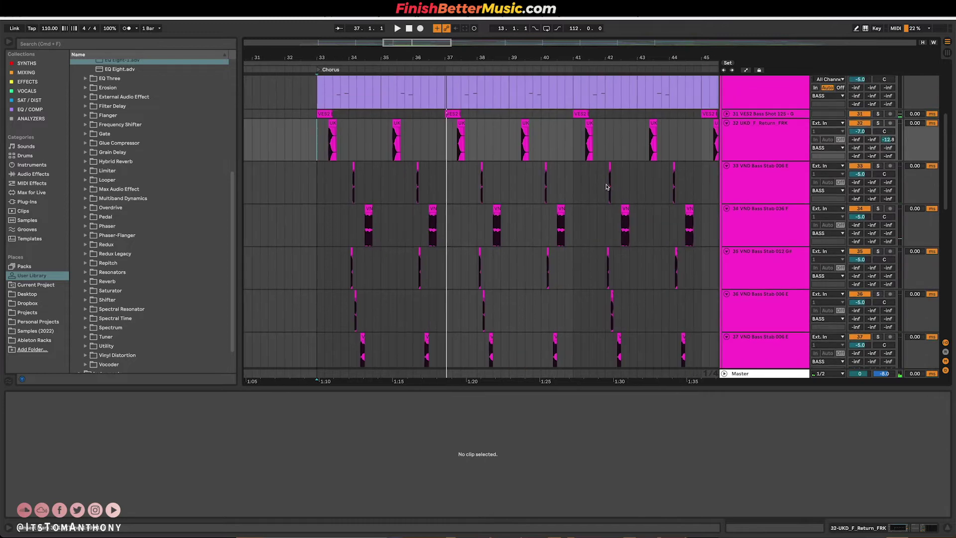
# Step: Fold the bass tracks and the BASS group, and select the kick, drums and bass from bar 33 to 41
pyautogui.keyDown('alt'); pyautogui.click(727, 124); pyautogui.keyUp('alt')
pyautogui.scroll(3, 367, 162)
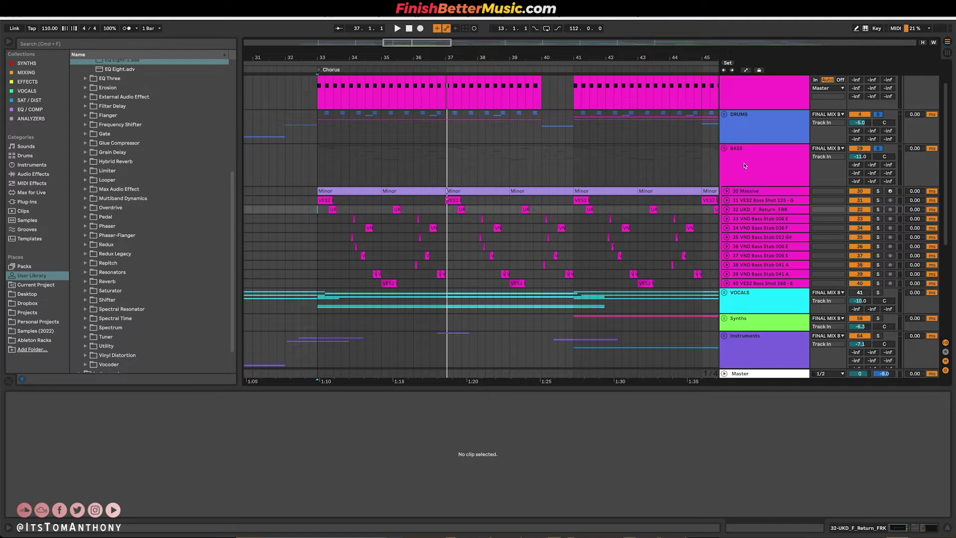
pyautogui.click(727, 153)
pyautogui.click(724, 149)
pyautogui.scroll(-3, 372, 149)
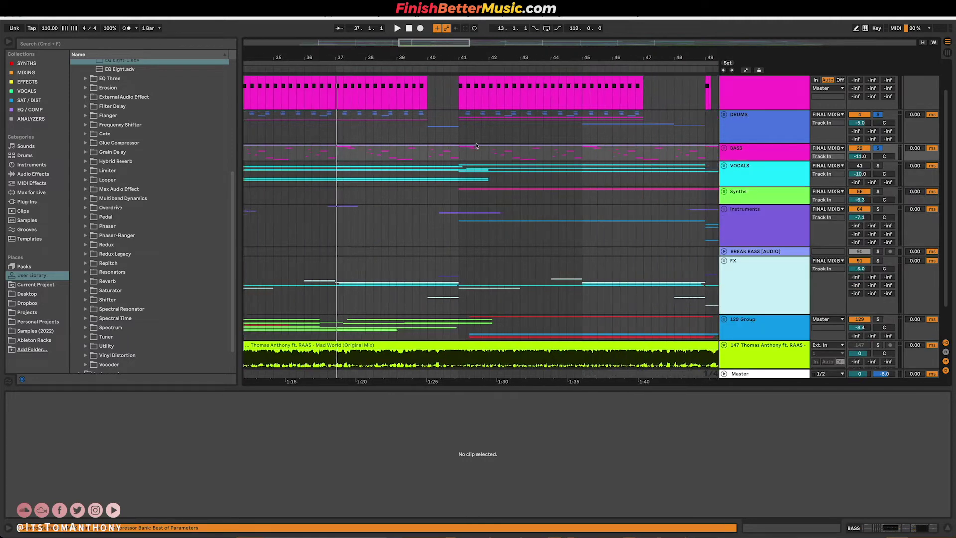
pyautogui.moveTo(337, 155); pyautogui.dragTo(463, 108)
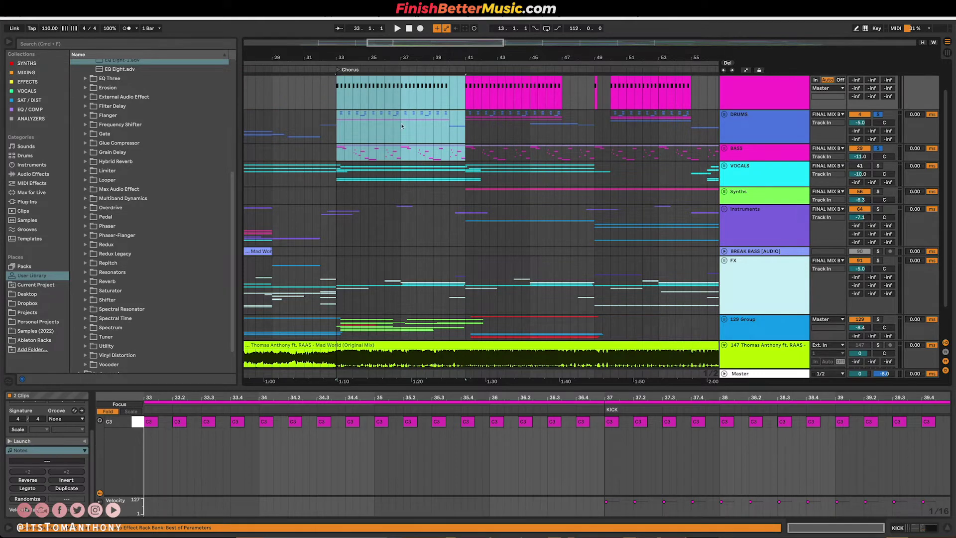
# Step: Unfold the Instruments group and all the tracks inside it
pyautogui.click(771, 230)
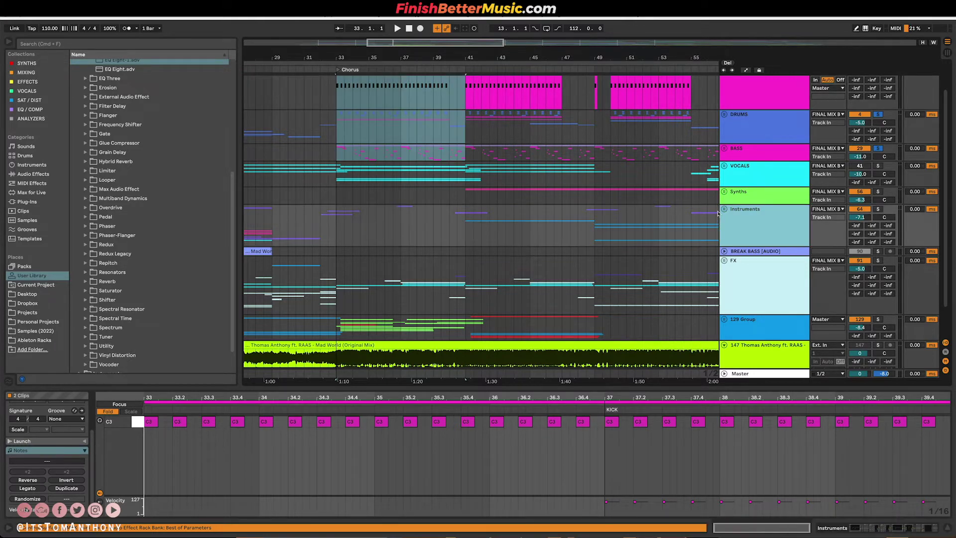
pyautogui.click(723, 209)
pyautogui.scroll(-5, 403, 209)
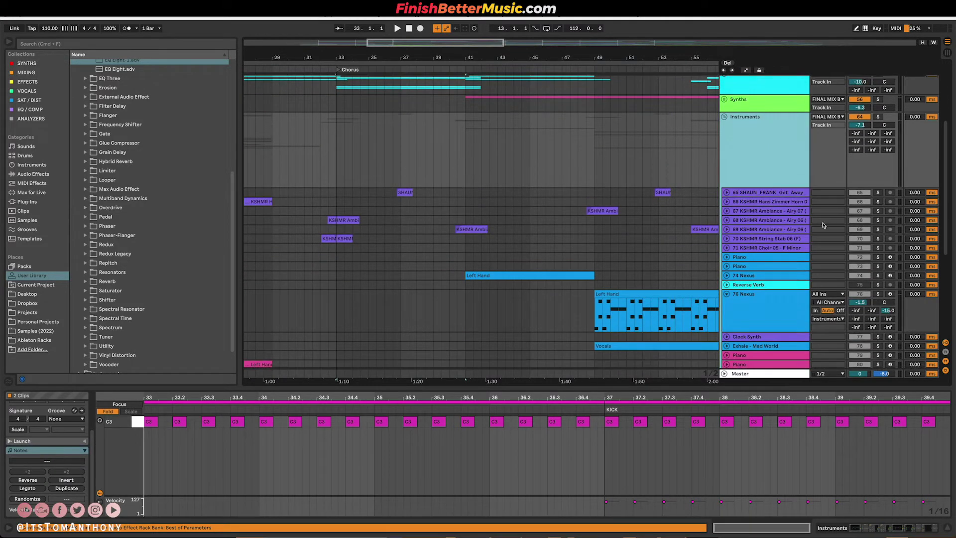
pyautogui.keyDown('alt'); pyautogui.click(726, 220); pyautogui.keyUp('alt')
# Step: Solo the Instruments group and play the track 68 KSHMR Ambiance clip leading into the Chorus from bar 32
pyautogui.click(327, 239)
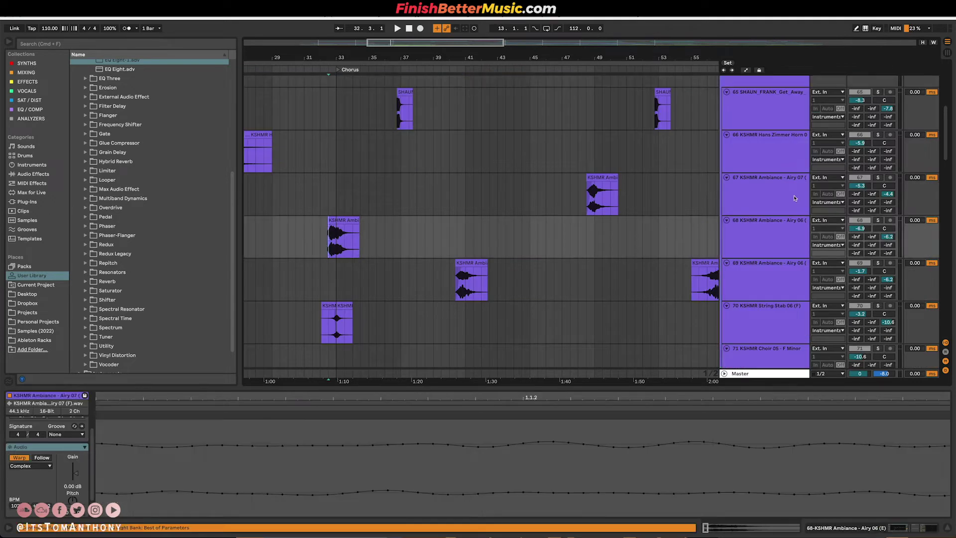
pyautogui.scroll(3, 919, 136)
pyautogui.scroll(-4, 435, 239)
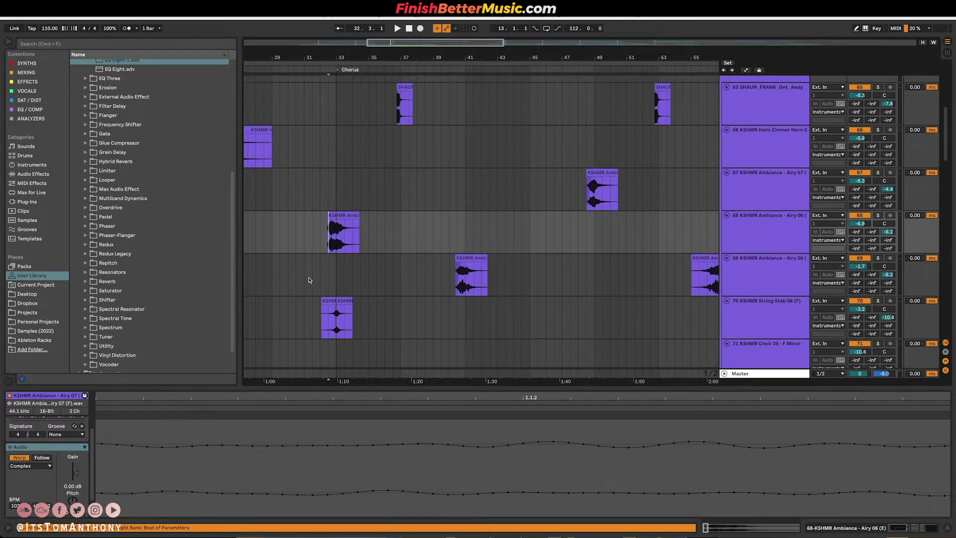
pyautogui.press('space')
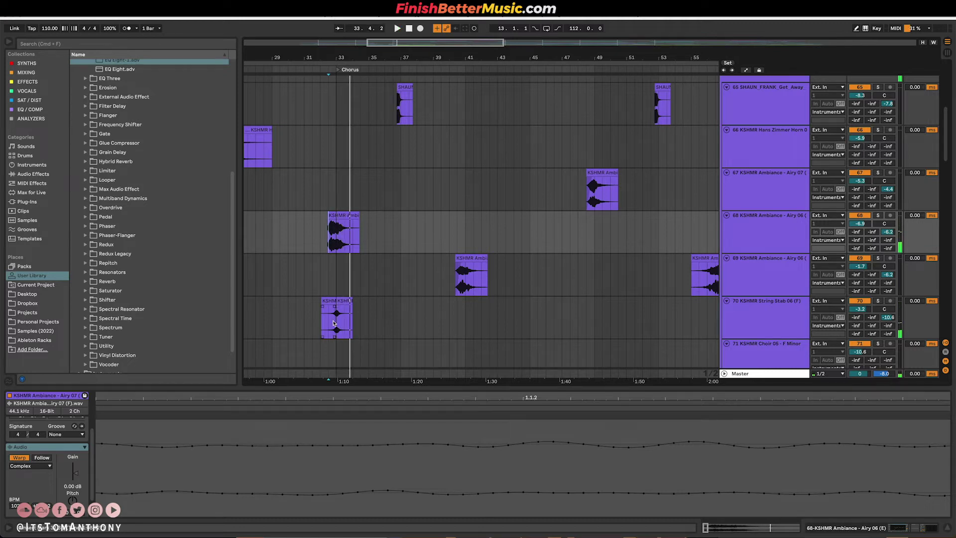
# Step: Play the SHAUN_FRANK_Get_Away clip from just before bar 37
pyautogui.click(384, 108)
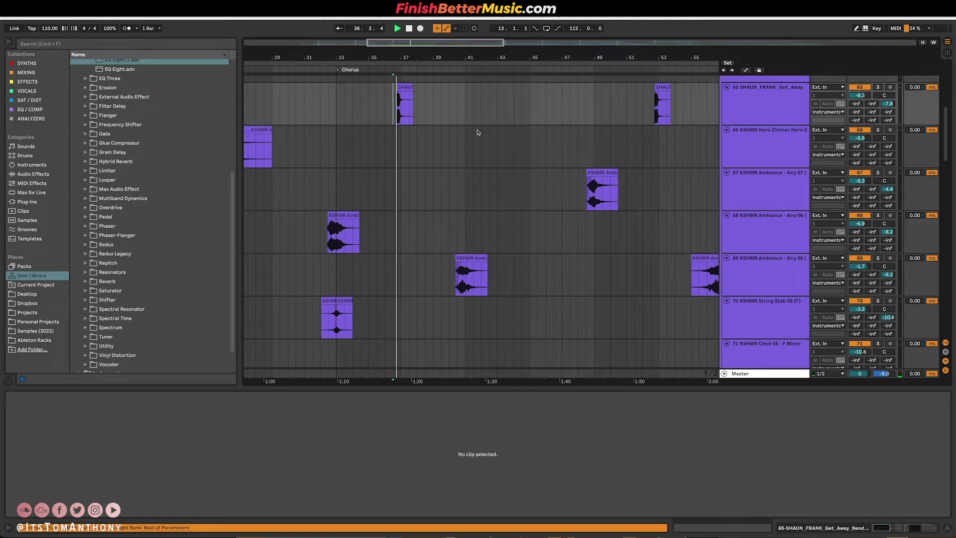
pyautogui.scroll(6, 704, 176)
pyautogui.scroll(2, 703, 176)
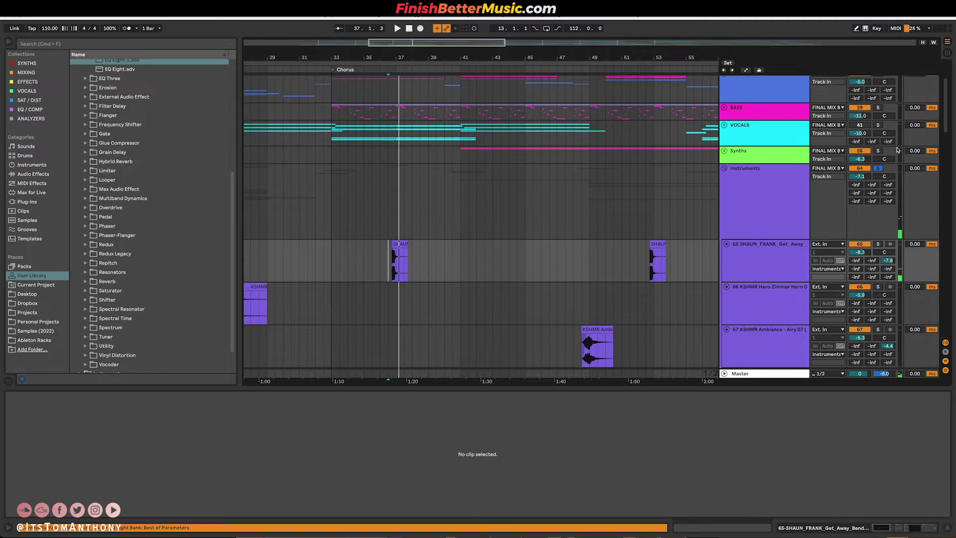
# Step: Solo the BASS group alongside Instruments and replay the SHAUN_FRANK_Get_Away clip from bar 36
pyautogui.scroll(3, 879, 106)
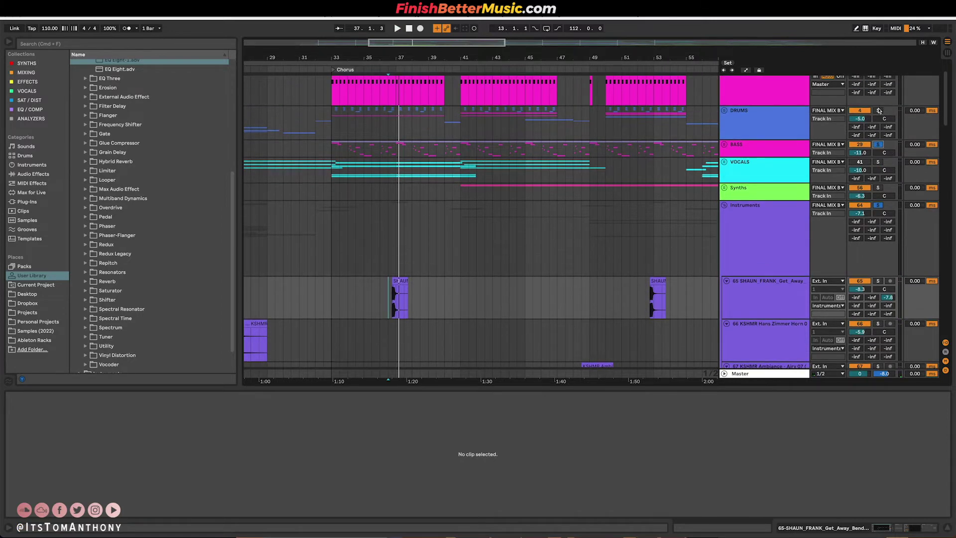
pyautogui.scroll(3, 878, 111)
pyautogui.press('space')
pyautogui.scroll(-10, 503, 256)
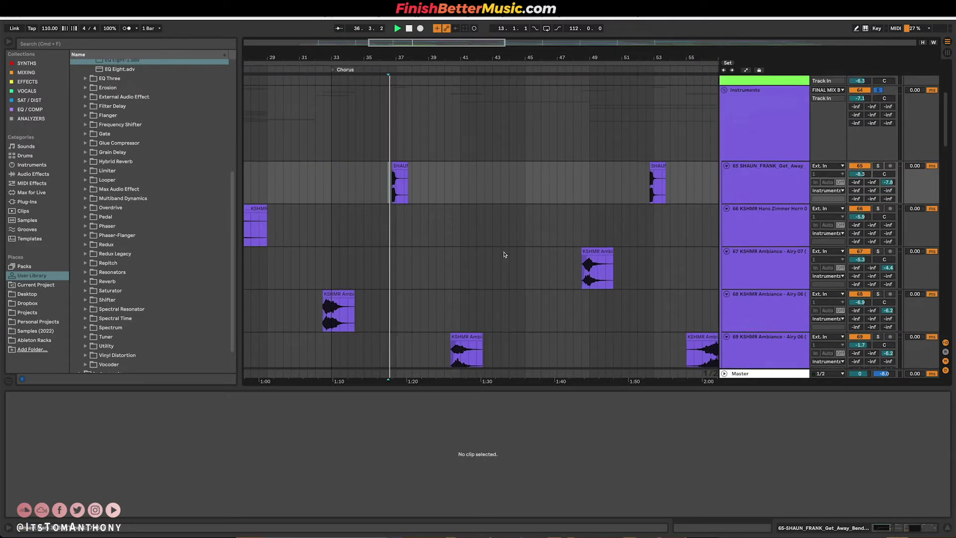
pyautogui.scroll(-8, 397, 266)
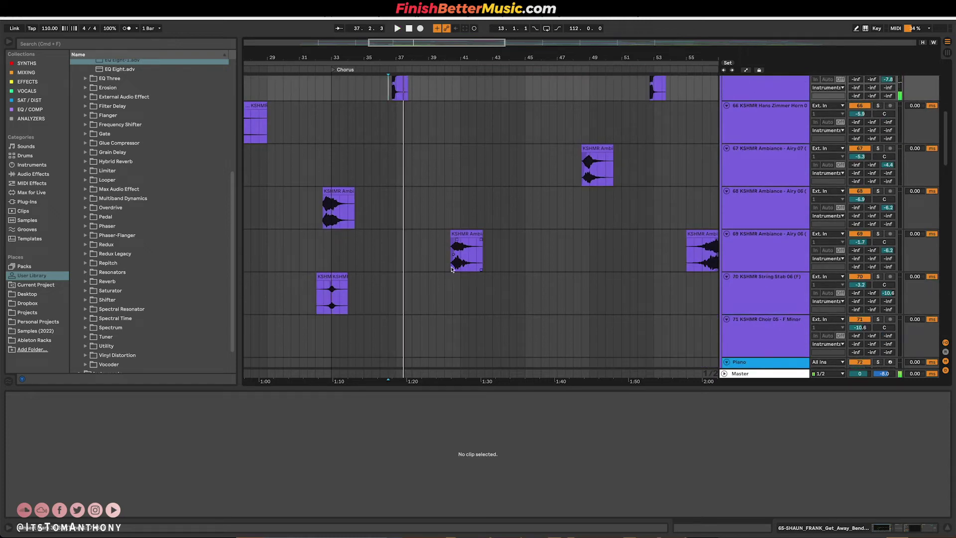
pyautogui.scroll(-8, 451, 270)
pyautogui.scroll(7, 446, 256)
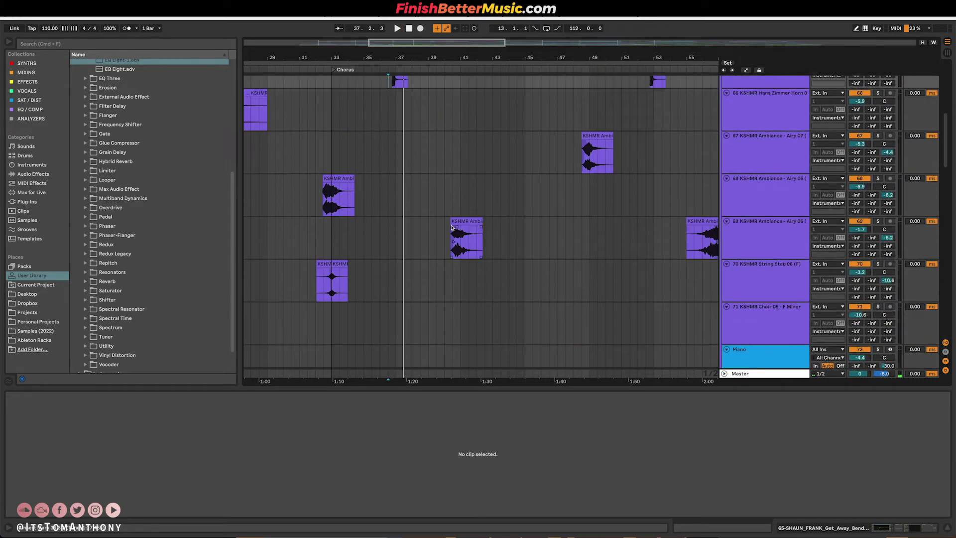
# Step: Play the track 69 KSHMR Ambiance clip from bar 40 and the track 67 Ambiance clip from bar 48
pyautogui.click(444, 238)
pyautogui.press('space')
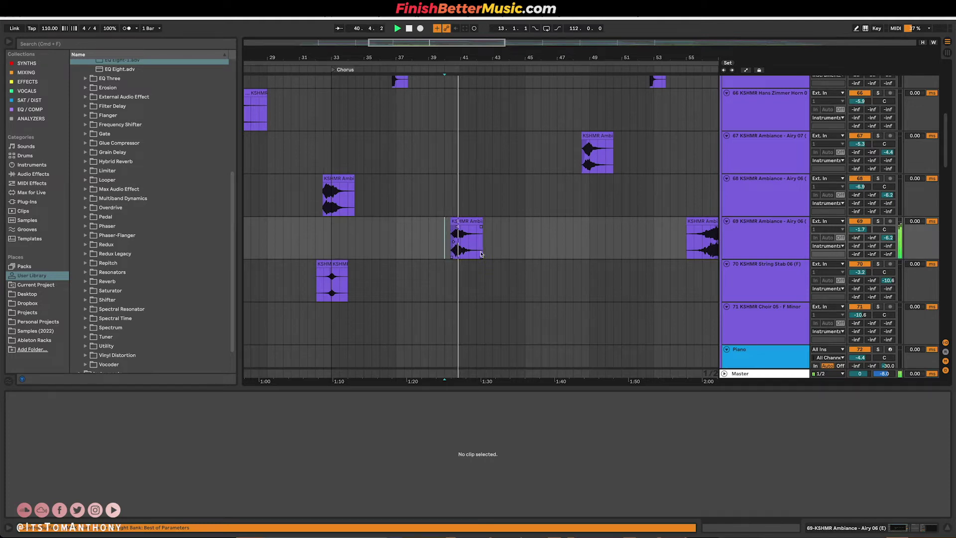
pyautogui.hscroll(3, 493, 224)
pyautogui.scroll(3, 518, 203)
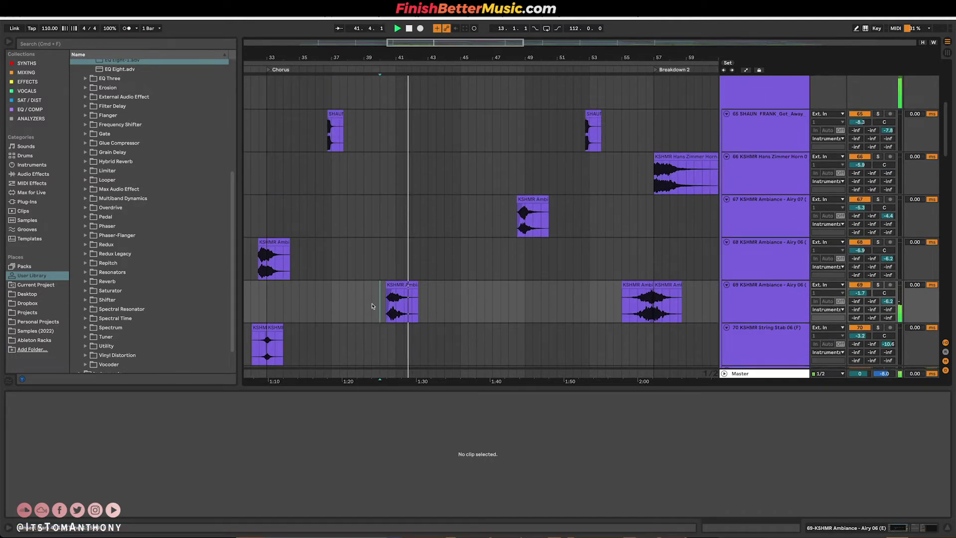
pyautogui.click(518, 213)
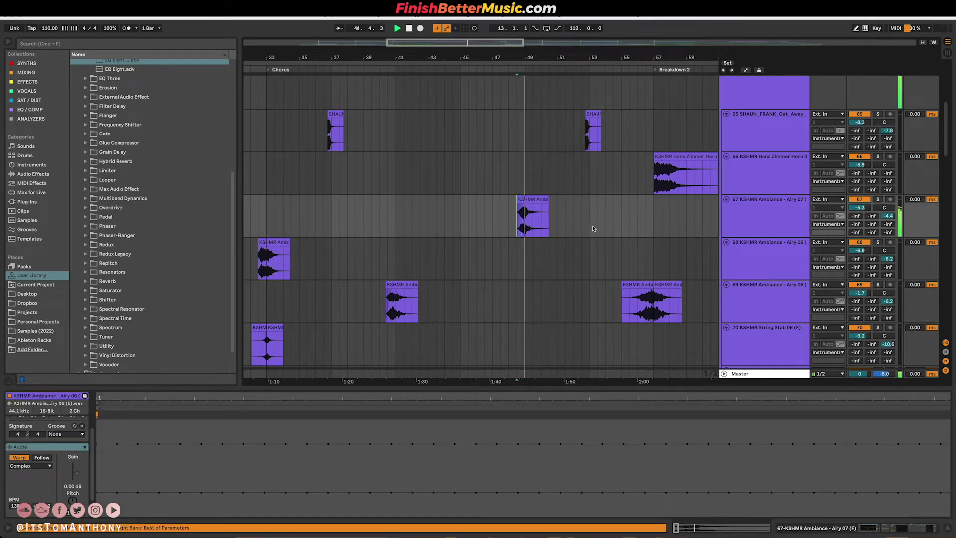
# Step: Play the second SHAUN_FRANK_Get_Away clip in the Chorus and the track 69 KSHMR Ambiance clips leading into Breakdown 2
pyautogui.hscroll(3, 593, 228)
pyautogui.scroll(1, 592, 227)
pyautogui.click(517, 154)
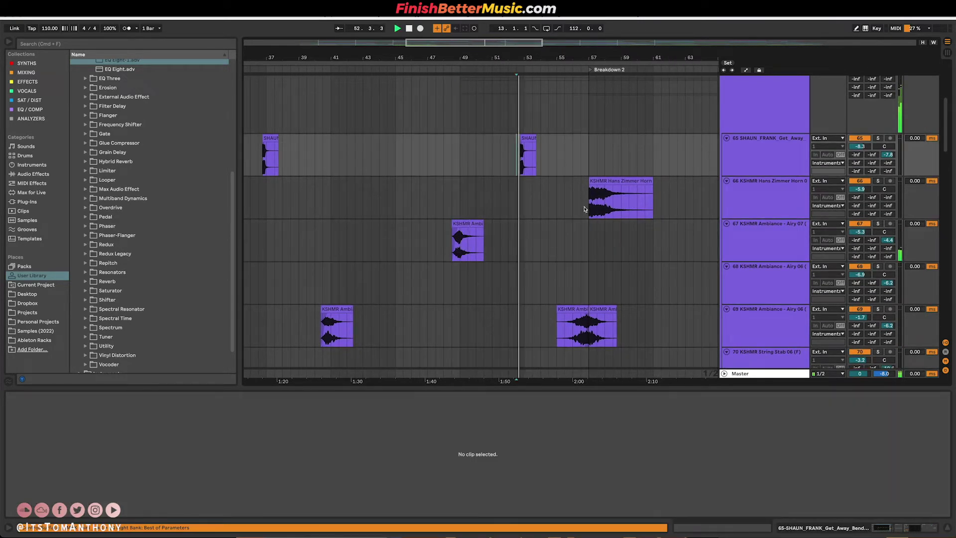
pyautogui.click(603, 331)
pyautogui.hscroll(2, 604, 330)
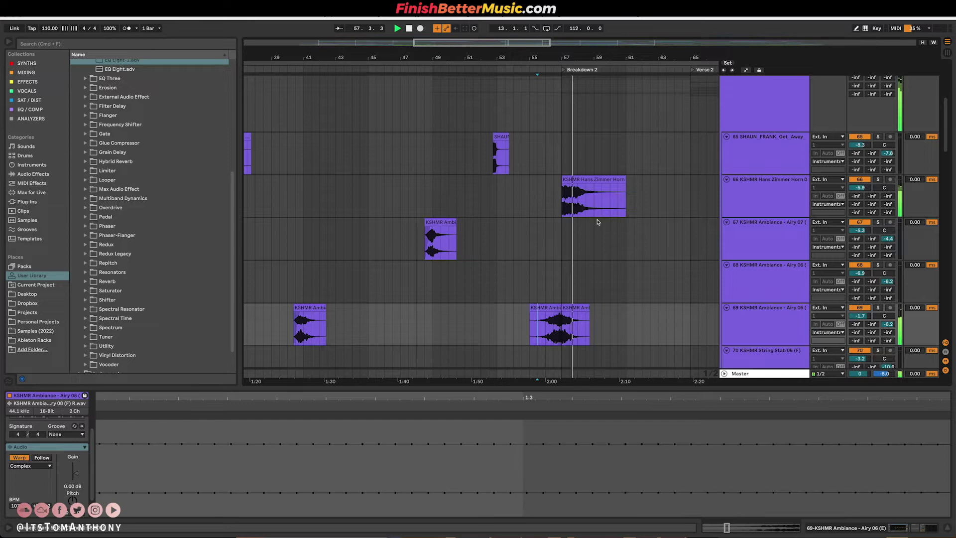
# Step: Stop playback and select the KSHMR Hans Zimmer Horn clip at the start of Breakdown 2
pyautogui.press('-')
pyautogui.hscroll(3, 599, 219)
pyautogui.press('space')
pyautogui.click(560, 204)
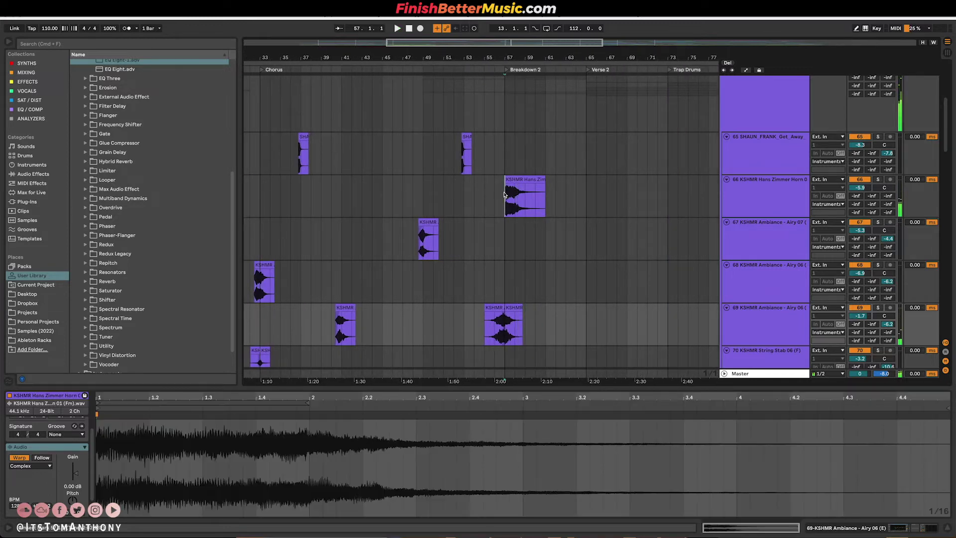
# Step: Look over the placement of the horn, ambiance, string stab and choir clips across the whole arrangement
pyautogui.scroll(-3, 579, 210)
pyautogui.press('-')
pyautogui.press('-')
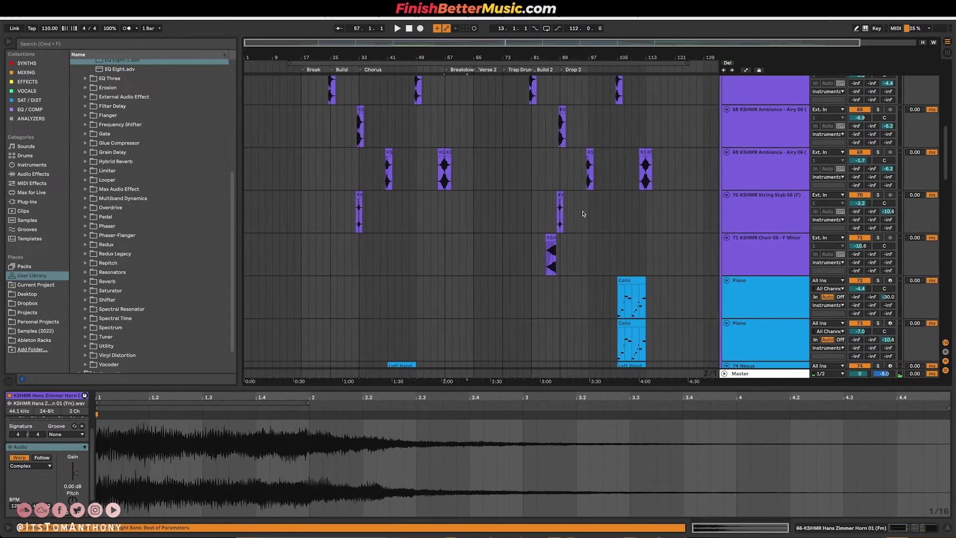
pyautogui.scroll(3, 587, 217)
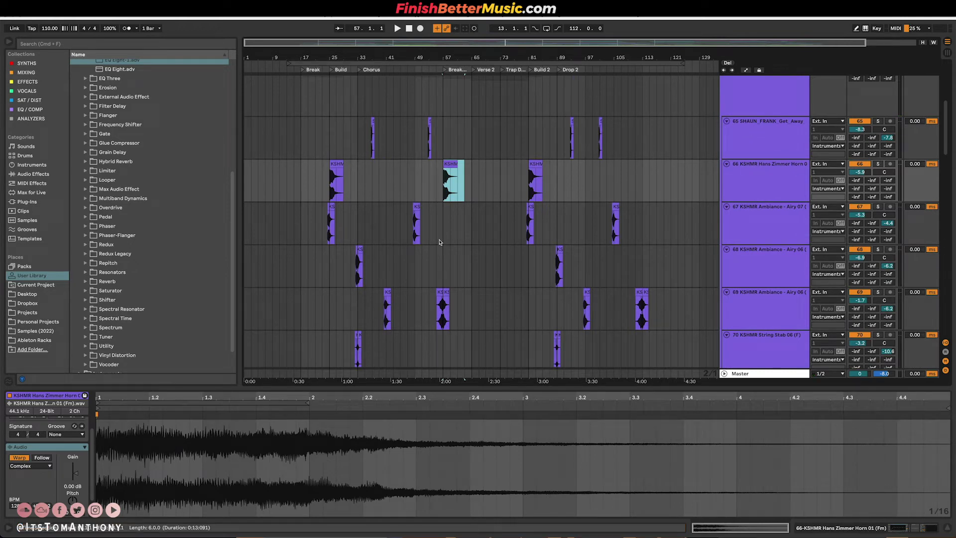
pyautogui.keyDown('alt'); pyautogui.scroll(3, 439, 180); pyautogui.keyUp('alt')
pyautogui.keyDown('alt'); pyautogui.scroll(-4, 431, 186); pyautogui.keyUp('alt')
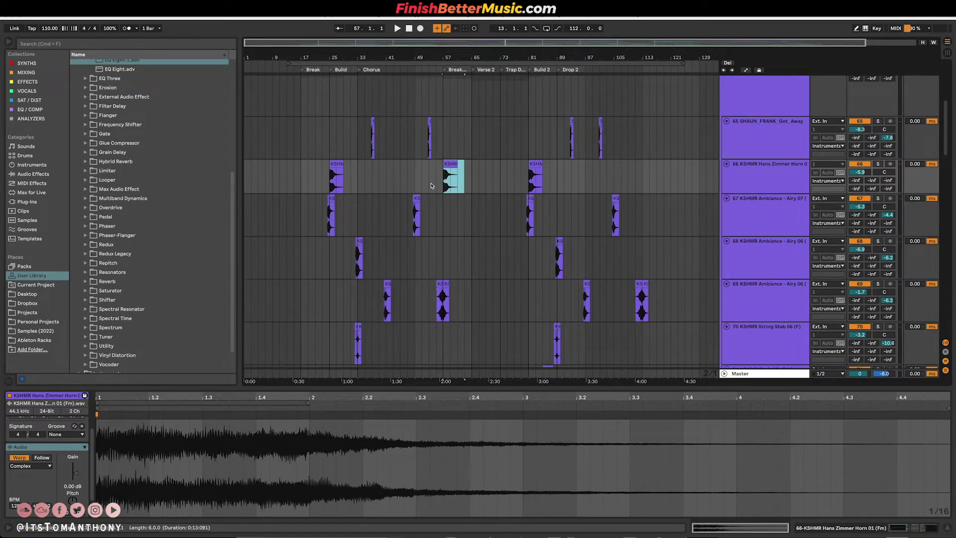
pyautogui.keyDown('alt'); pyautogui.scroll(1, 431, 186); pyautogui.keyUp('alt')
# Step: Fold all tracks inside the Instruments group and unfold only the two Piano tracks holding the Cello clips
pyautogui.keyDown('alt'); pyautogui.click(726, 122); pyautogui.keyUp('alt')
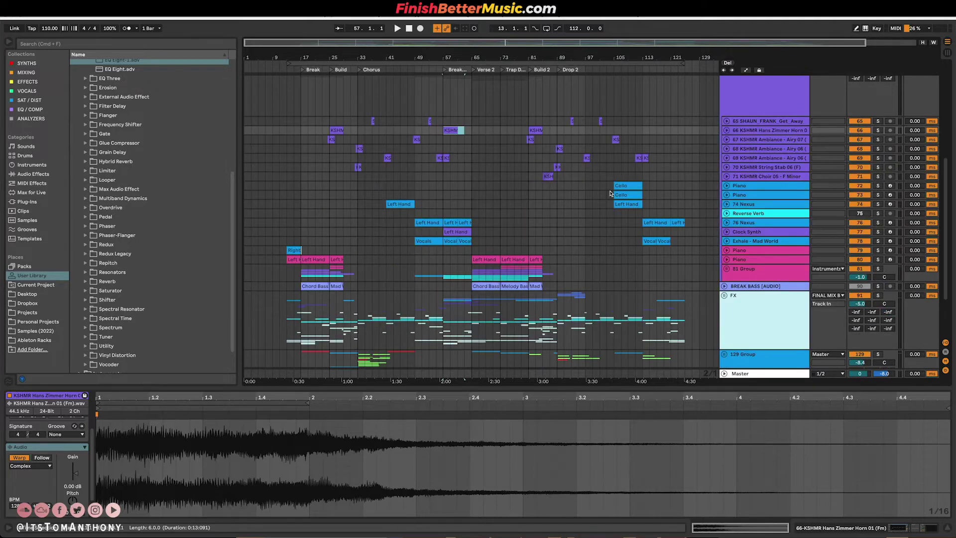
pyautogui.scroll(4, 360, 190)
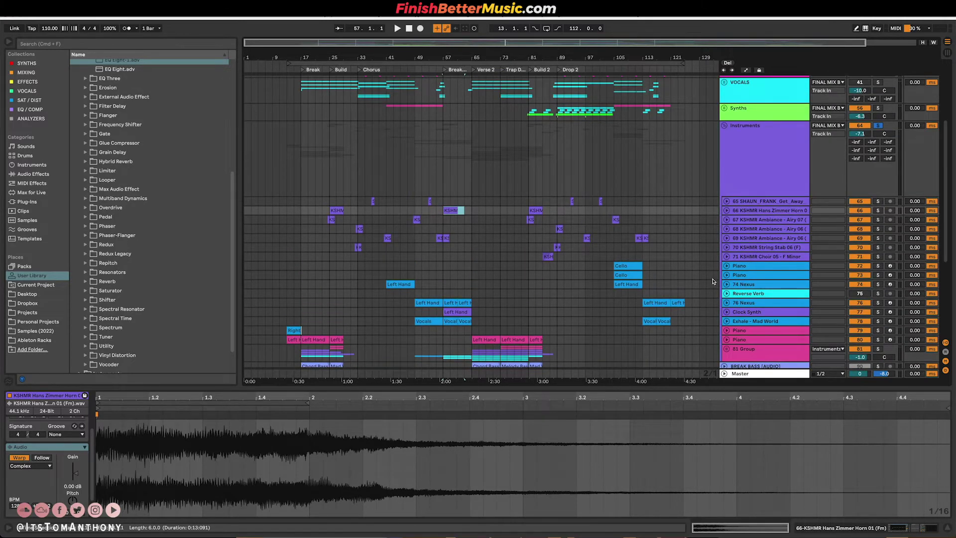
pyautogui.click(726, 267)
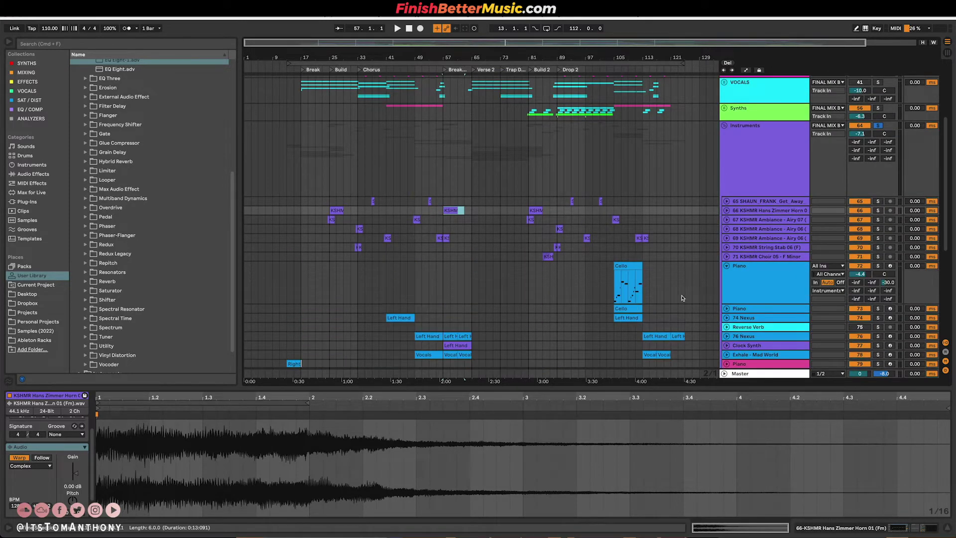
pyautogui.click(726, 308)
# Step: Play the Cello clips in Drop 2 from bar 105 and unfold the 74 Nexus track to examine its Left Hand clips
pyautogui.scroll(-3, 659, 291)
pyautogui.click(615, 240)
pyautogui.press('space')
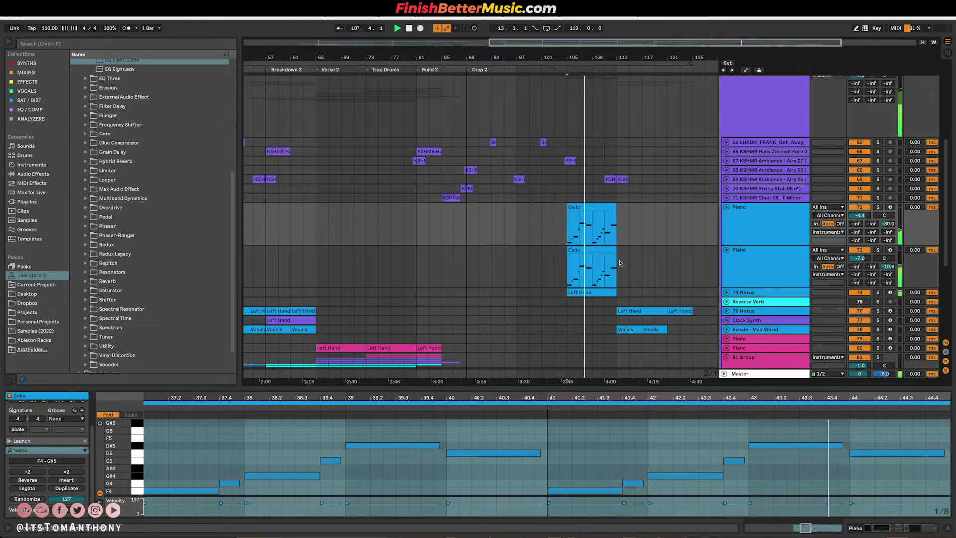
pyautogui.click(730, 294)
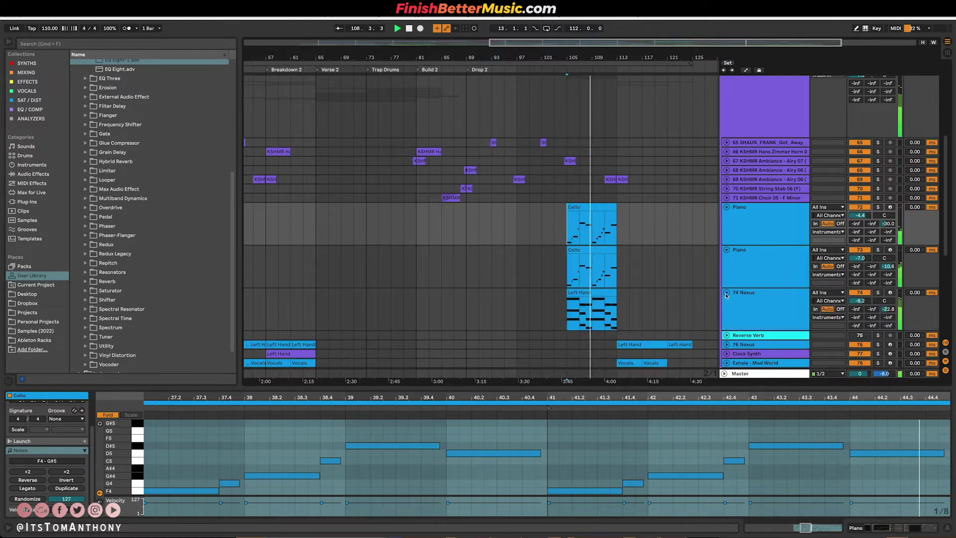
pyautogui.scroll(-3, 566, 298)
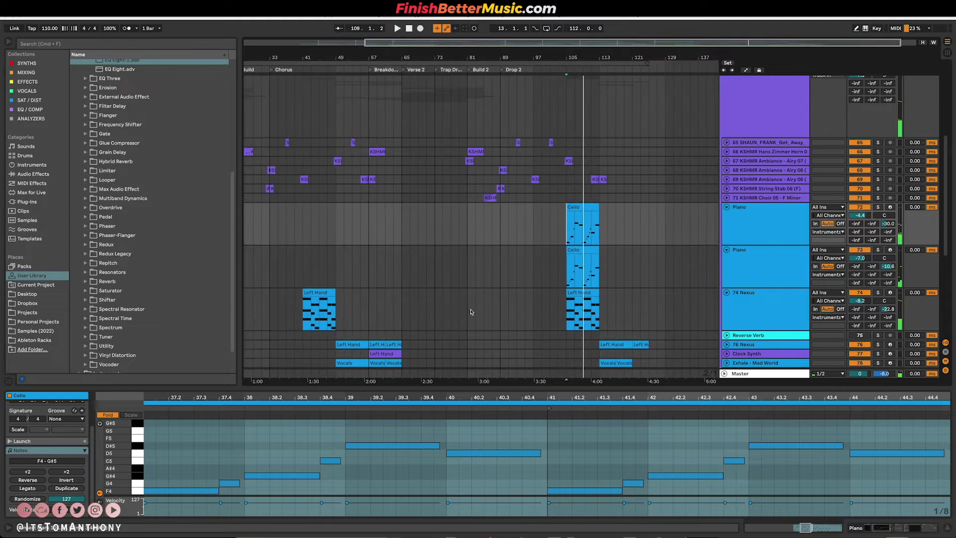
# Step: Play the 74 Nexus track's Left Hand clip from bar 41 in solo and show the track's device chain
pyautogui.scroll(-3, 314, 264)
pyautogui.hscroll(-3, 313, 264)
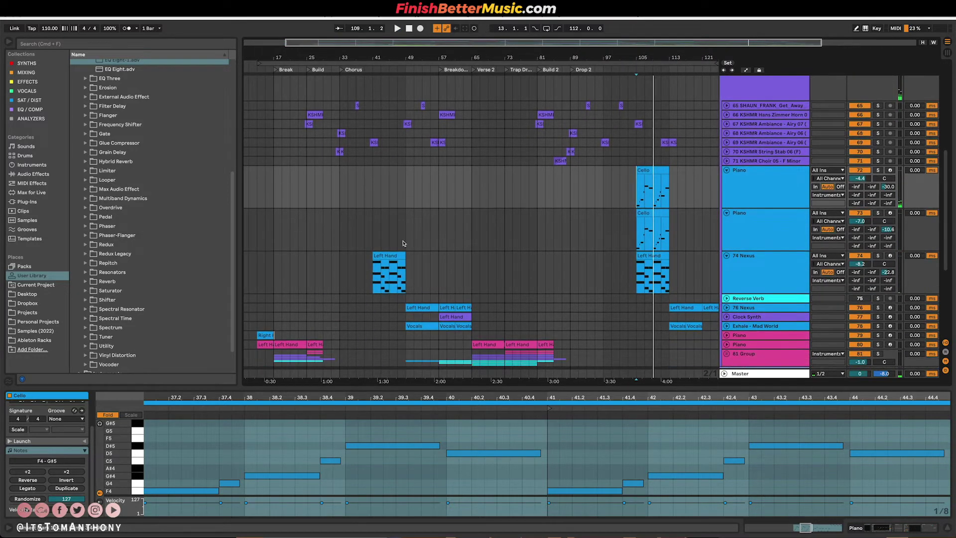
pyautogui.scroll(10, 361, 195)
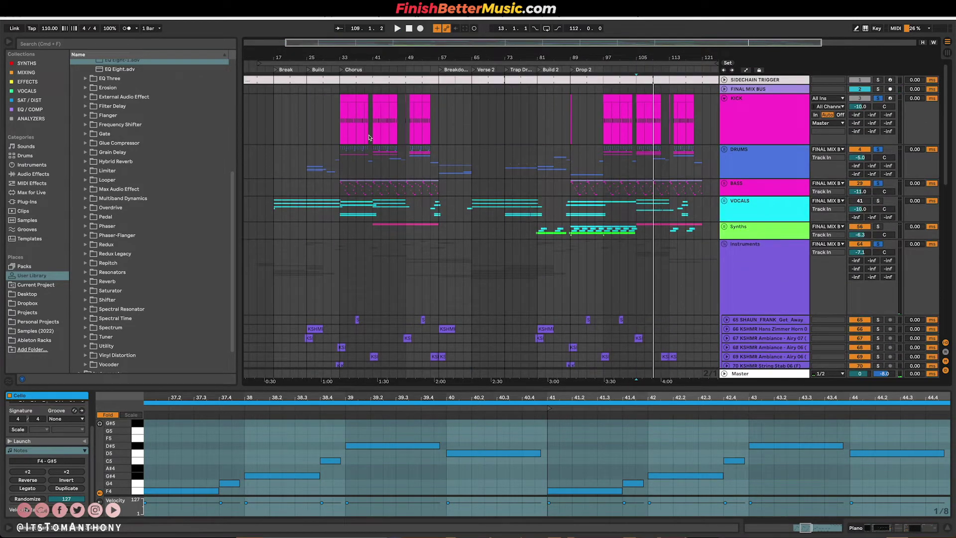
pyautogui.scroll(-12, 371, 149)
pyautogui.click(376, 214)
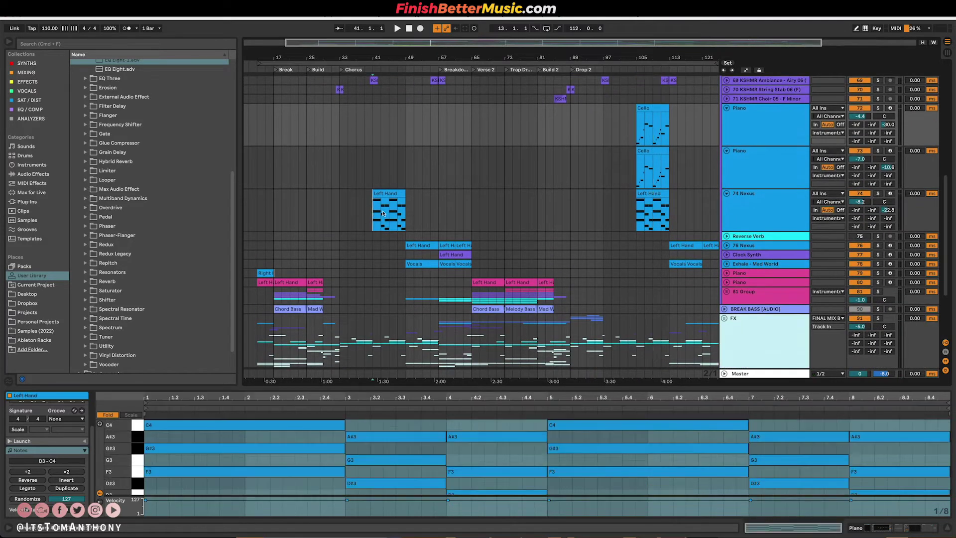
pyautogui.click(394, 218)
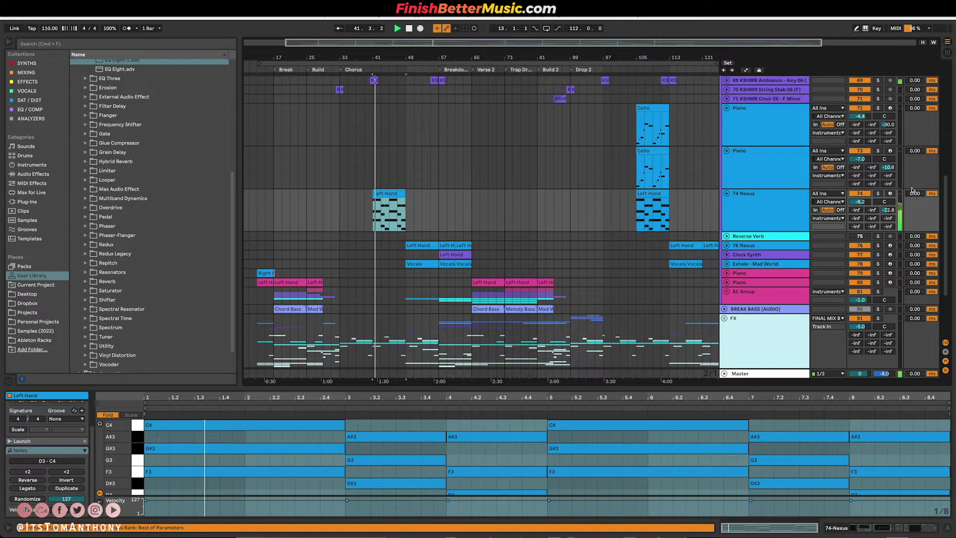
pyautogui.click(878, 194)
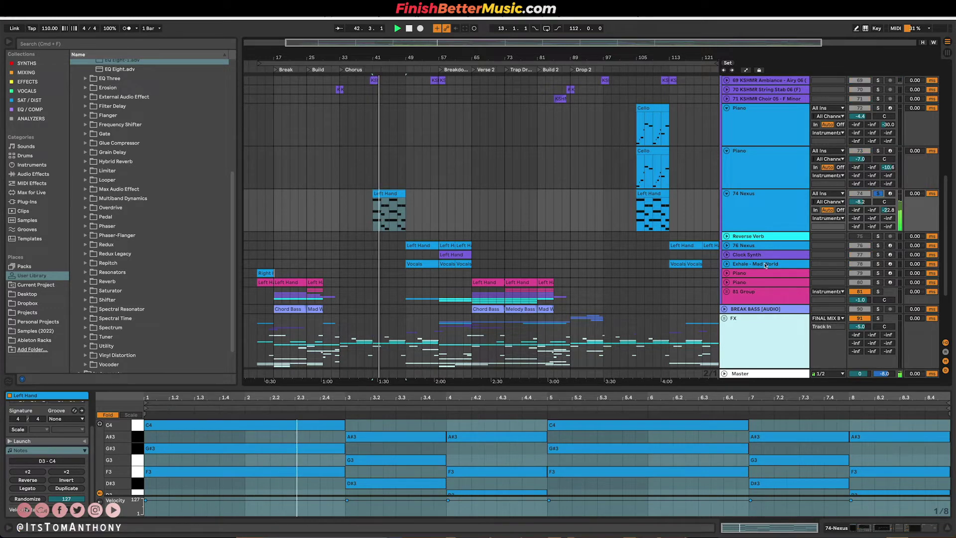
pyautogui.click(758, 196)
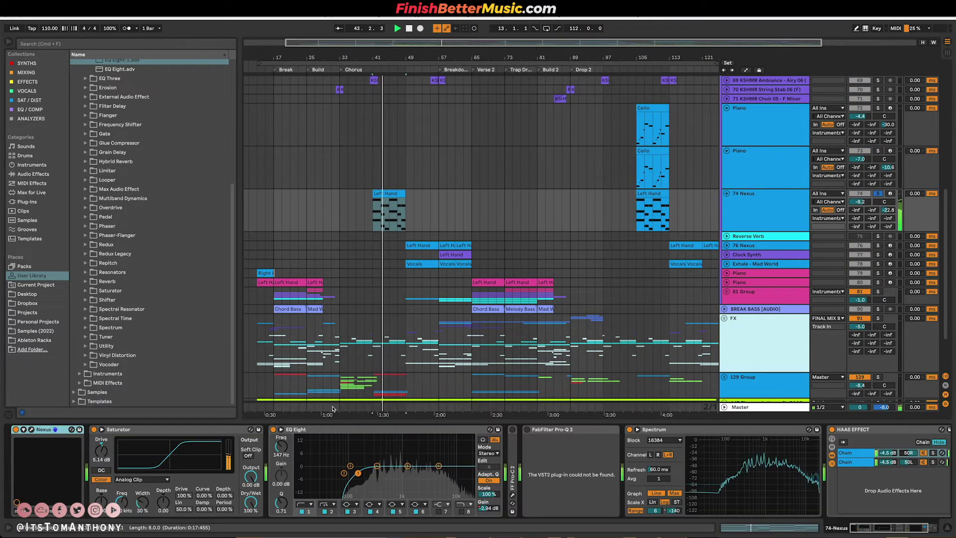
# Step: Stop playback, solo the KICK and DRUMS tracks again, and unfold the 76 Nexus and Exhale - Mad World tracks
pyautogui.scroll(10, 845, 180)
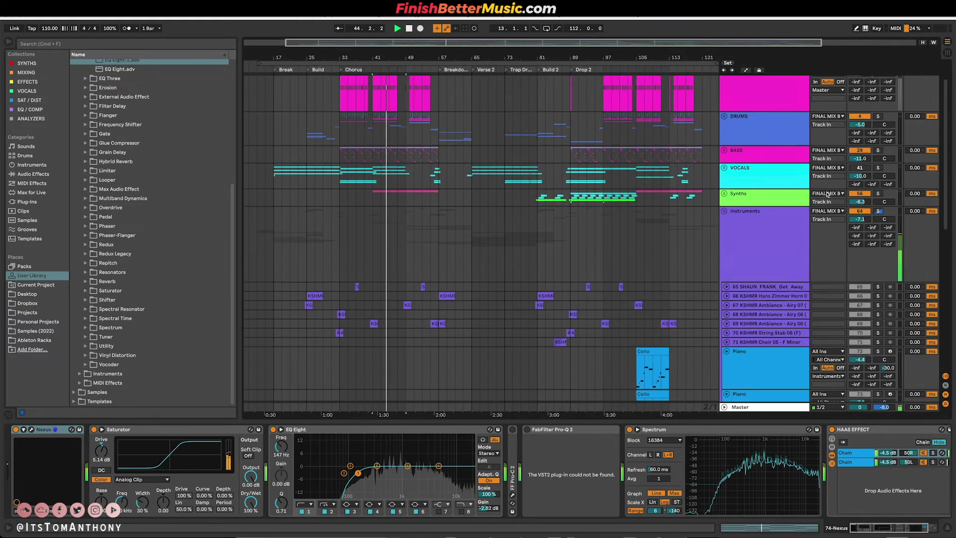
pyautogui.scroll(1, 876, 202)
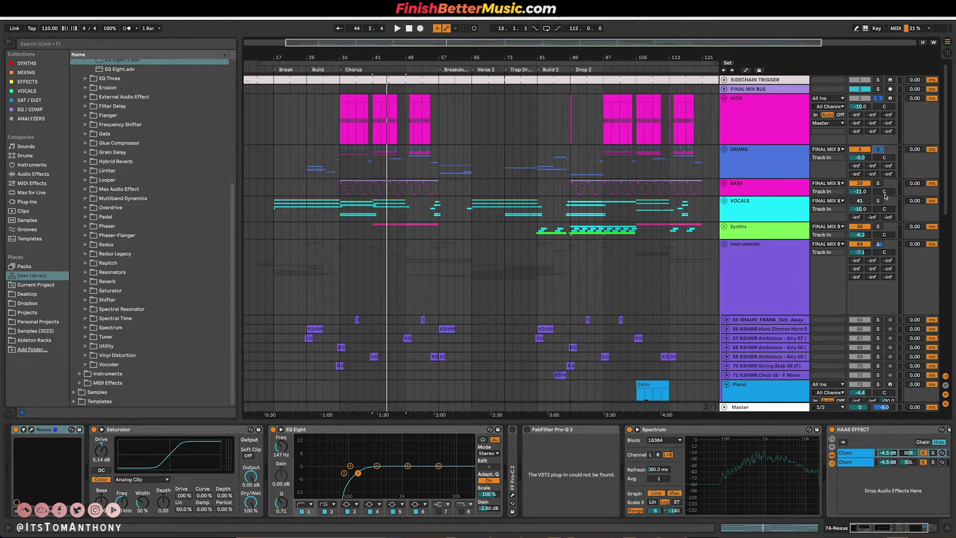
pyautogui.scroll(-11, 358, 272)
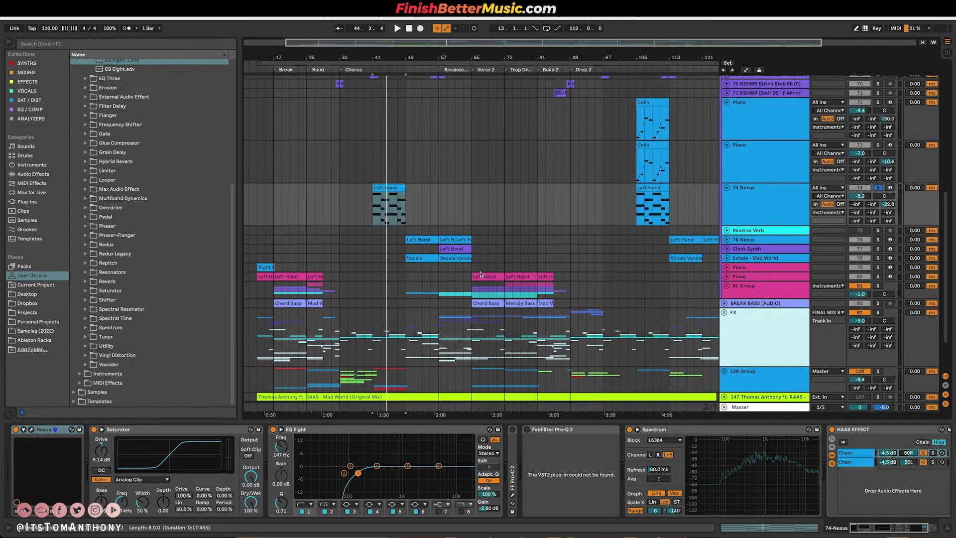
pyautogui.click(727, 234)
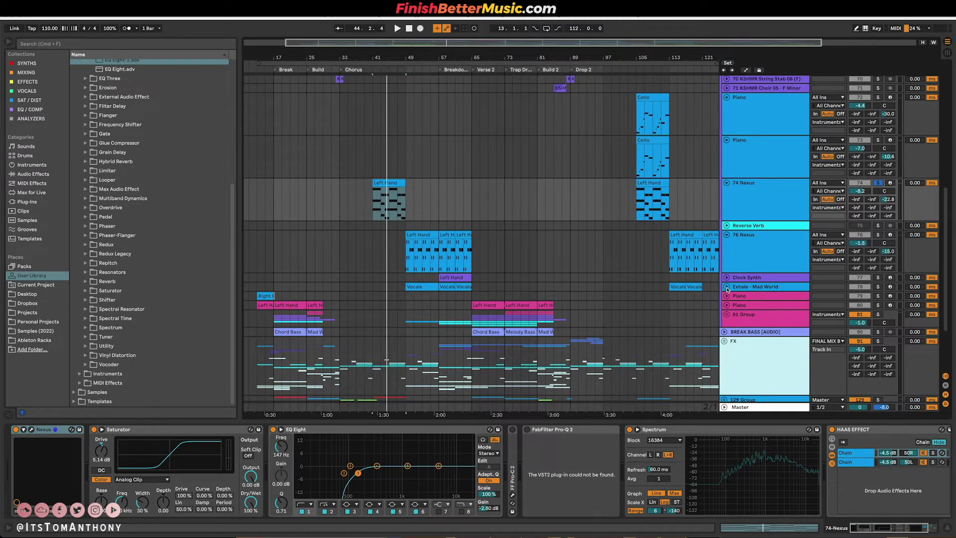
pyautogui.click(727, 287)
# Step: Play from bar 49 with the 76 Nexus and Exhale - Mad World tracks soloed
pyautogui.scroll(2, 453, 259)
pyautogui.click(363, 259)
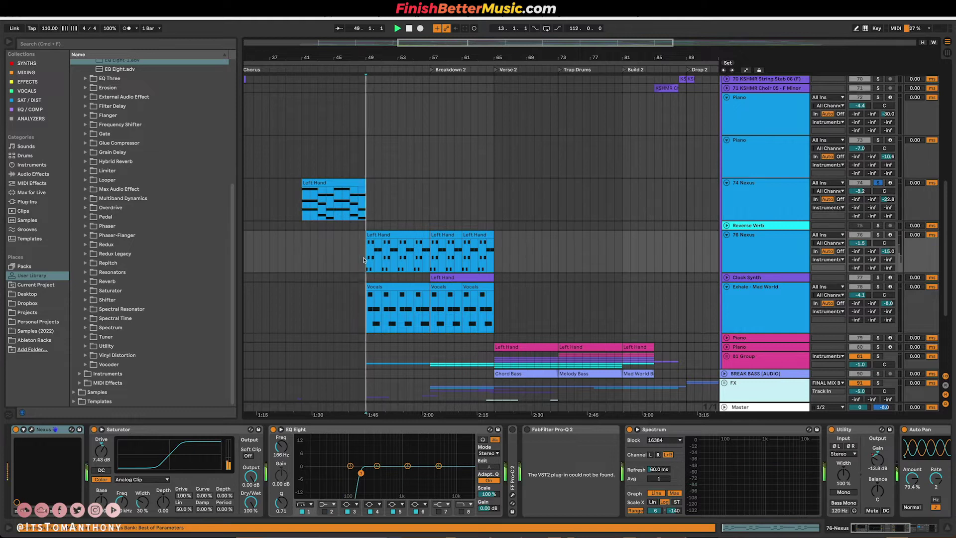
pyautogui.press('space')
pyautogui.click(878, 235)
pyautogui.click(878, 287)
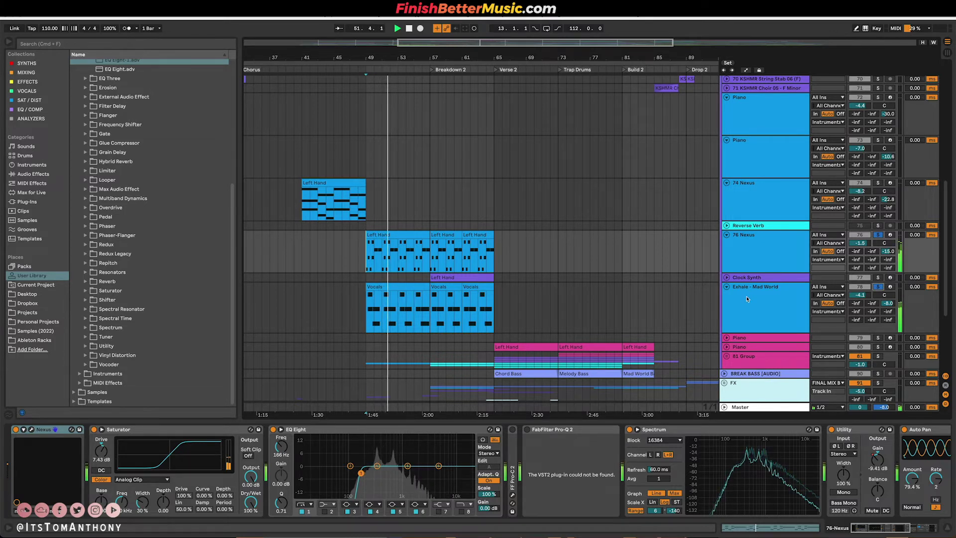
# Step: Solo the KICK, DRUMS, BASS and Instruments tracks together again and play them from bar 49
pyautogui.scroll(5, 413, 309)
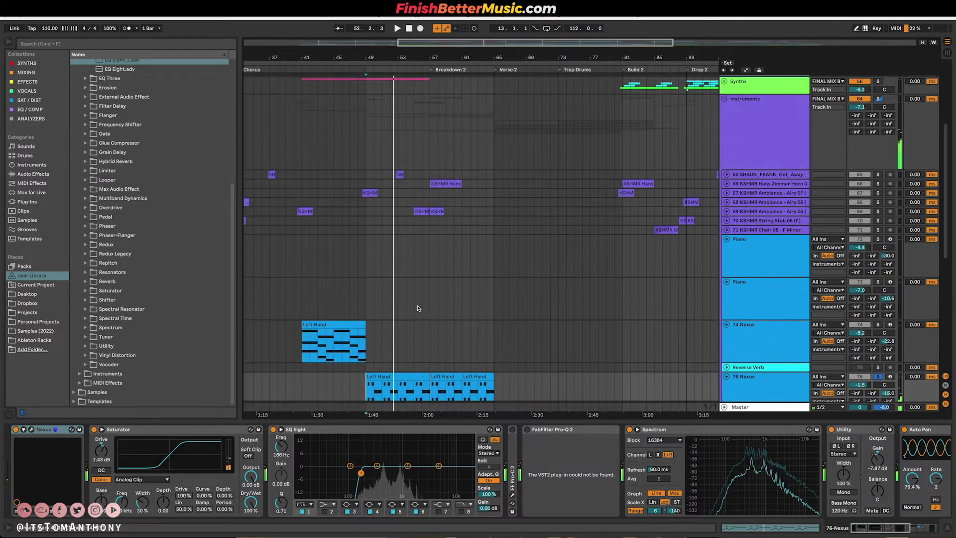
pyautogui.scroll(-6, 417, 308)
pyautogui.scroll(15, 470, 297)
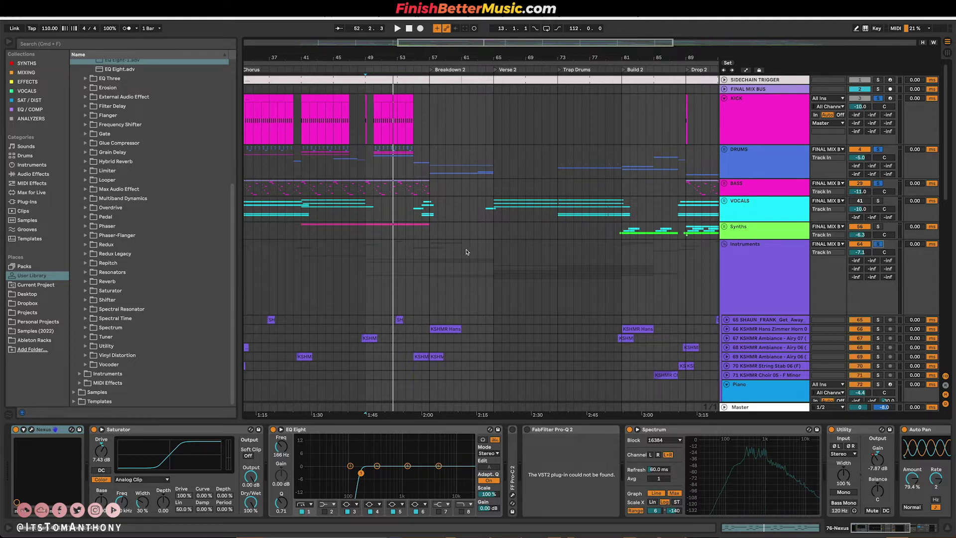
pyautogui.scroll(-8, 448, 244)
pyautogui.click(367, 201)
pyautogui.press('space')
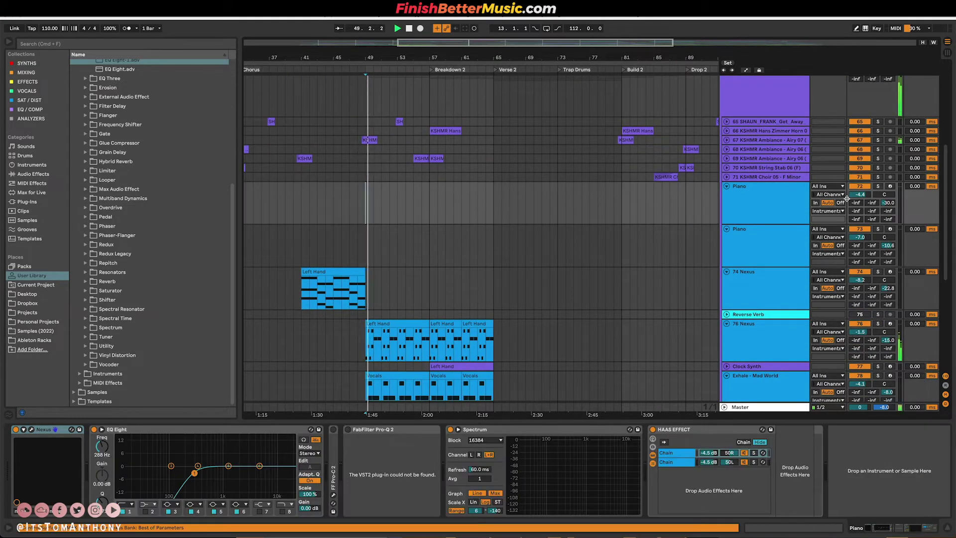
# Step: Unfold the 81 Group and examine its piano, pad and cello layers while playing from bar 49
pyautogui.scroll(-9, 803, 215)
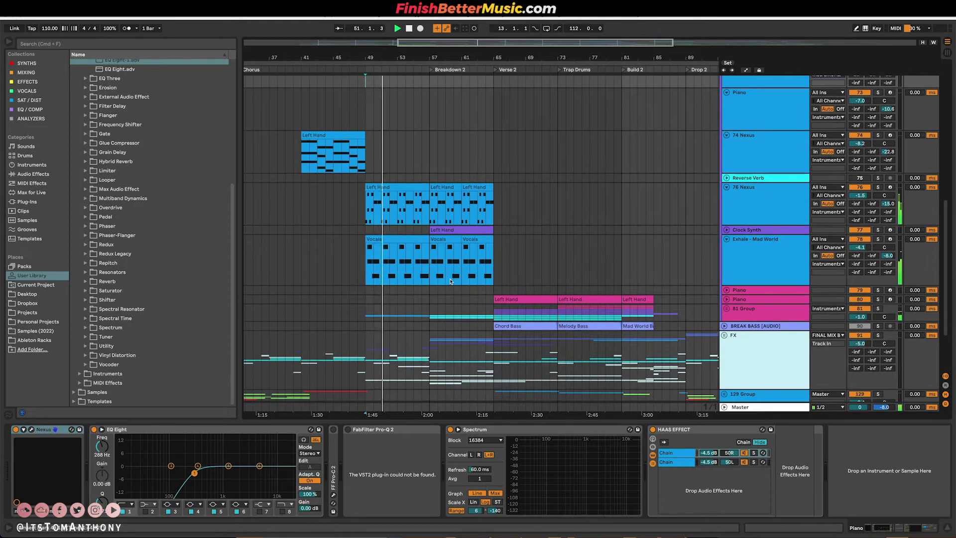
pyautogui.click(725, 309)
pyautogui.scroll(-15, 725, 269)
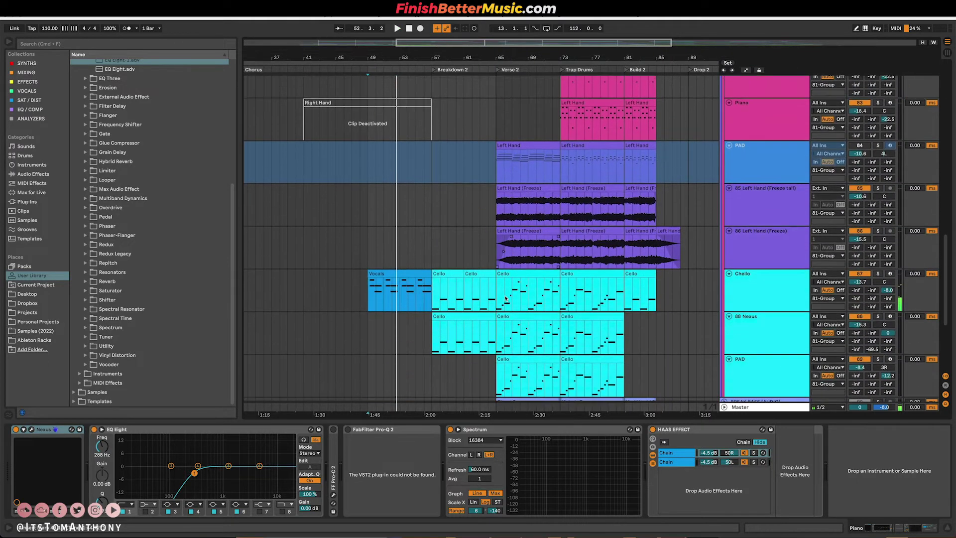
pyautogui.scroll(8, 878, 218)
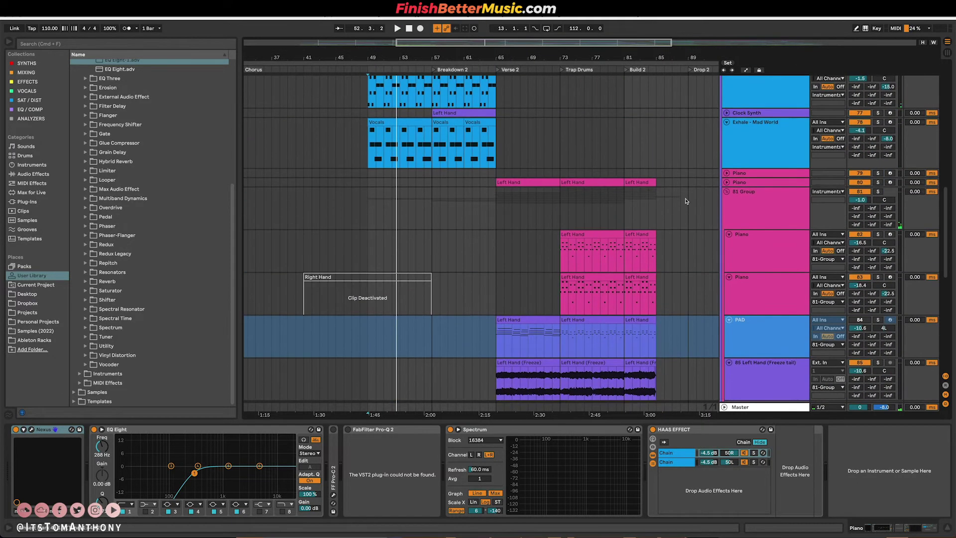
pyautogui.scroll(-6, 565, 273)
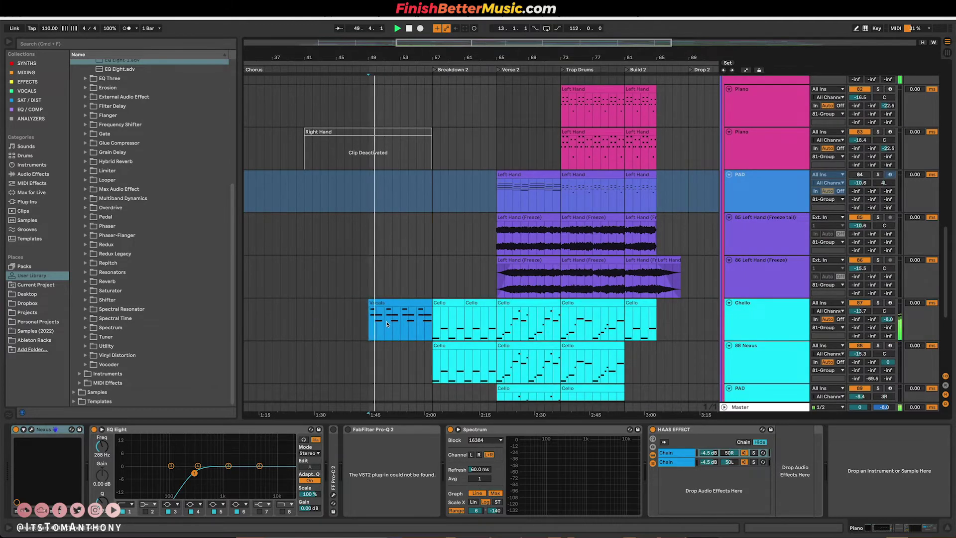
pyautogui.scroll(-4, 389, 322)
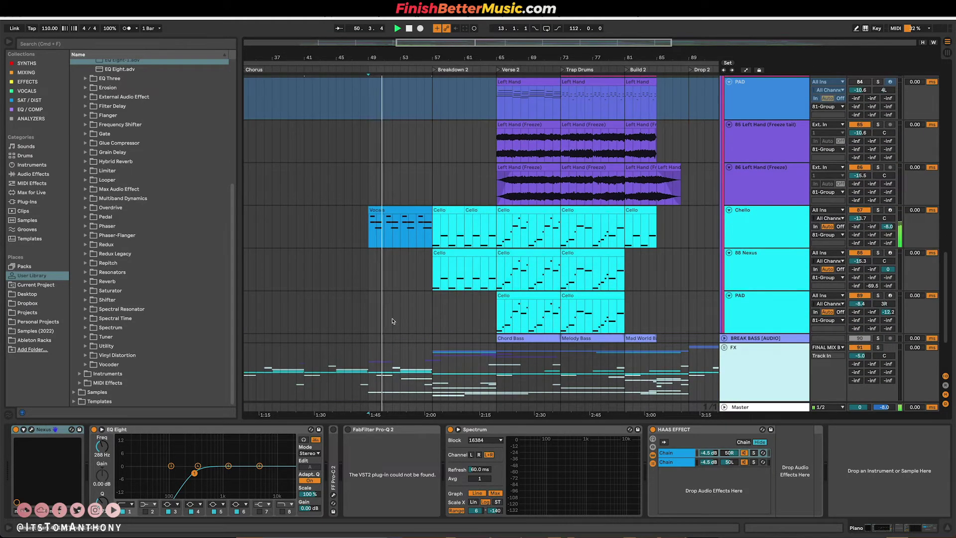
# Step: Unfold the Synths group to show the Right Hand clip on the Piano Drop track
pyautogui.scroll(2, 399, 316)
pyautogui.scroll(15, 423, 294)
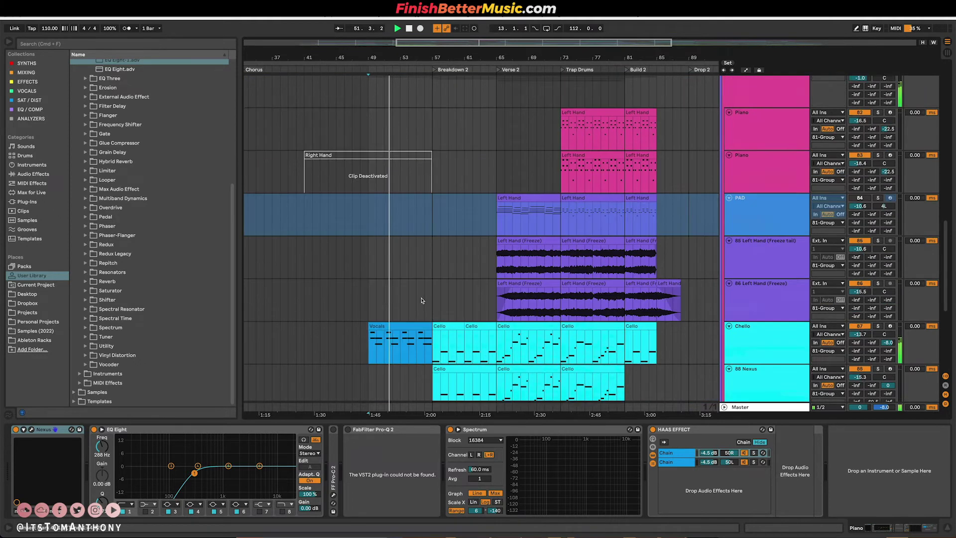
pyautogui.scroll(2, 406, 299)
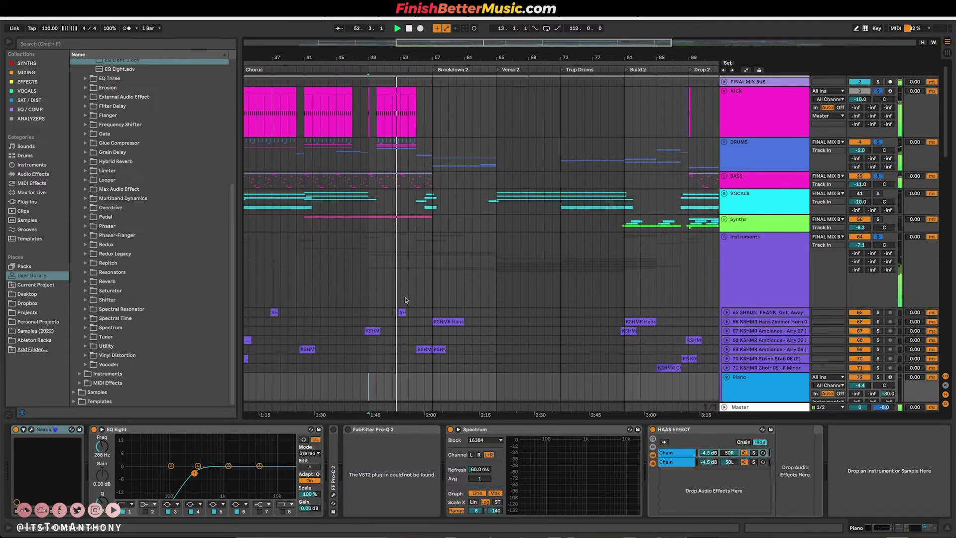
pyautogui.click(785, 226)
pyautogui.click(725, 220)
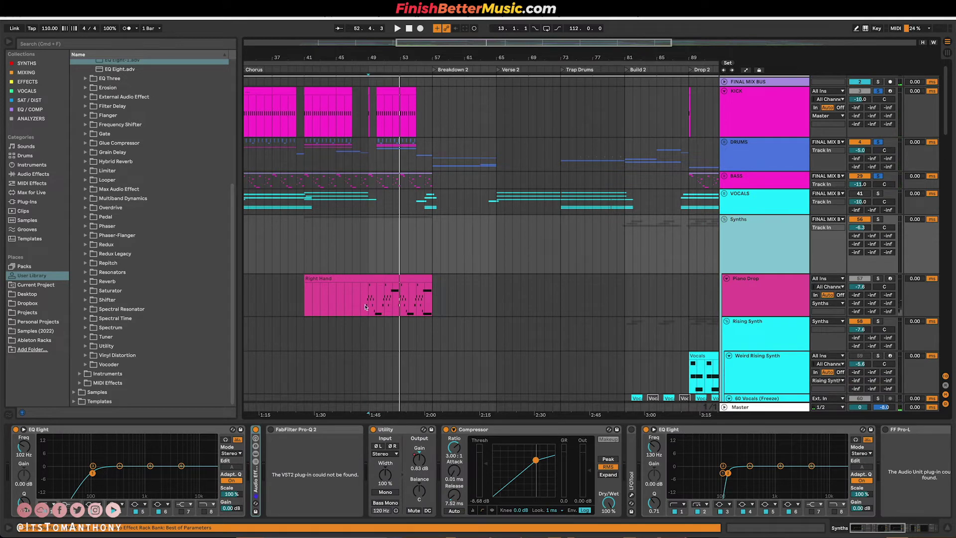
# Step: Play the Piano Drop track's Right Hand clip from bar 49 with the Synths group soloed alongside the other groups
pyautogui.scroll(2, 367, 306)
pyautogui.press('space')
pyautogui.click(895, 277)
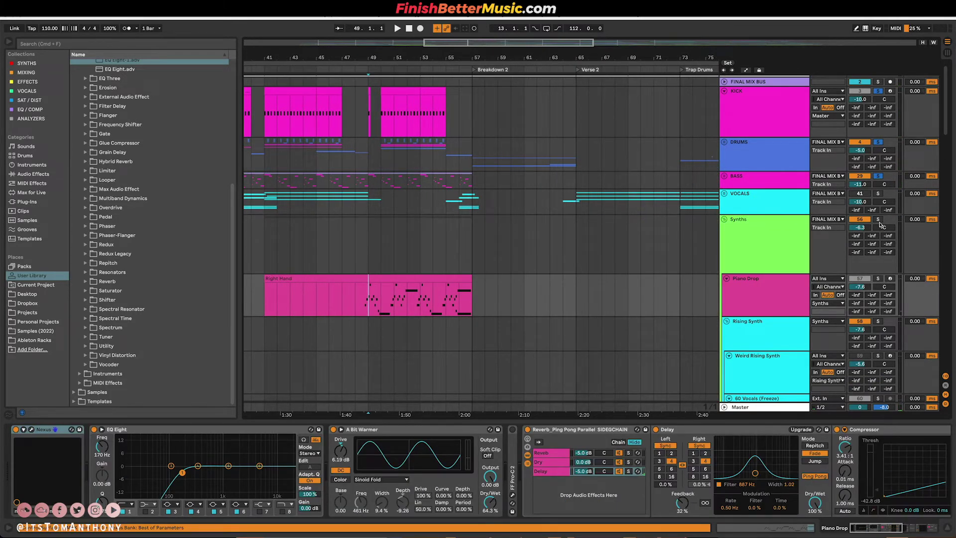
pyautogui.press('space')
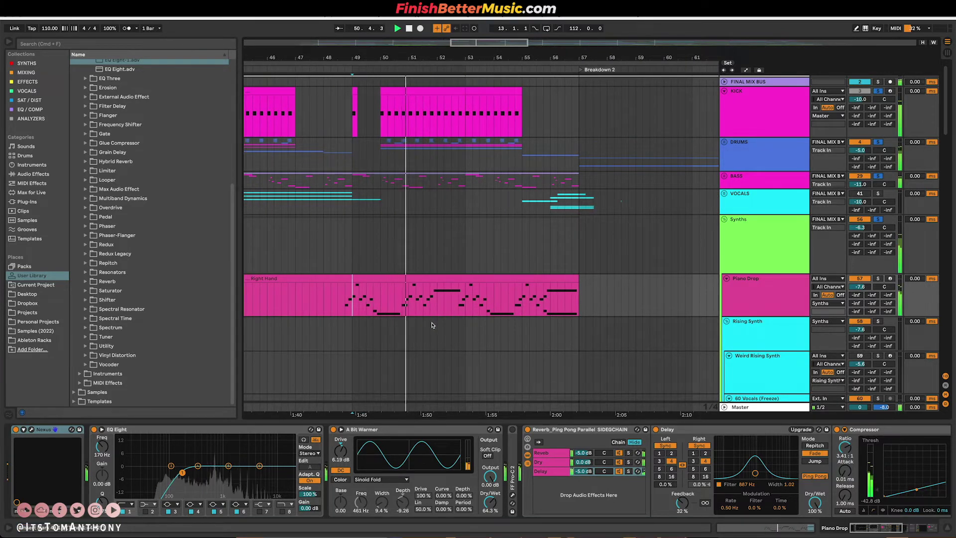
pyautogui.scroll(-2, 434, 319)
pyautogui.hscroll(-3, 547, 324)
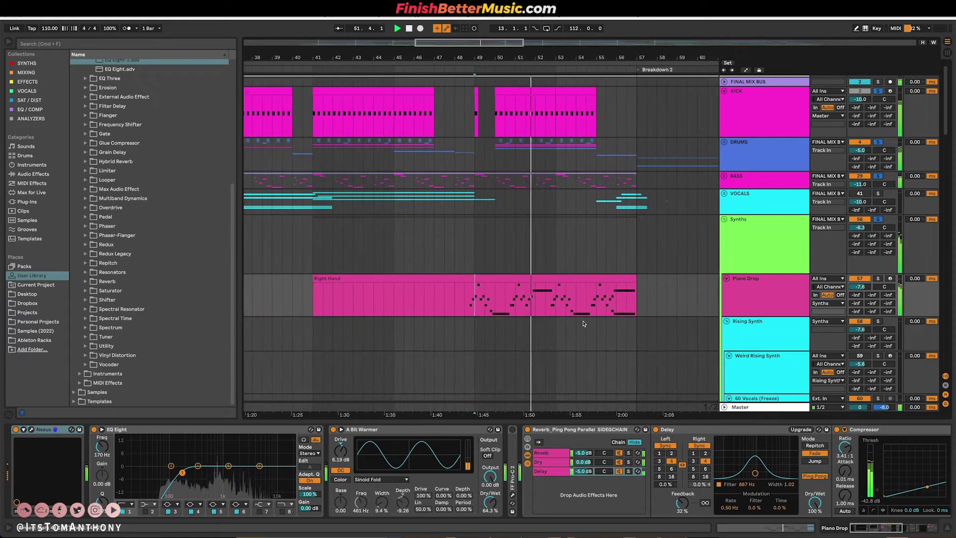
# Step: Stop playback and compare the 74 Nexus, 76 Nexus and Exhale - Mad World clips between bars 41 and 57
pyautogui.scroll(-5, 587, 326)
pyautogui.scroll(-10, 572, 318)
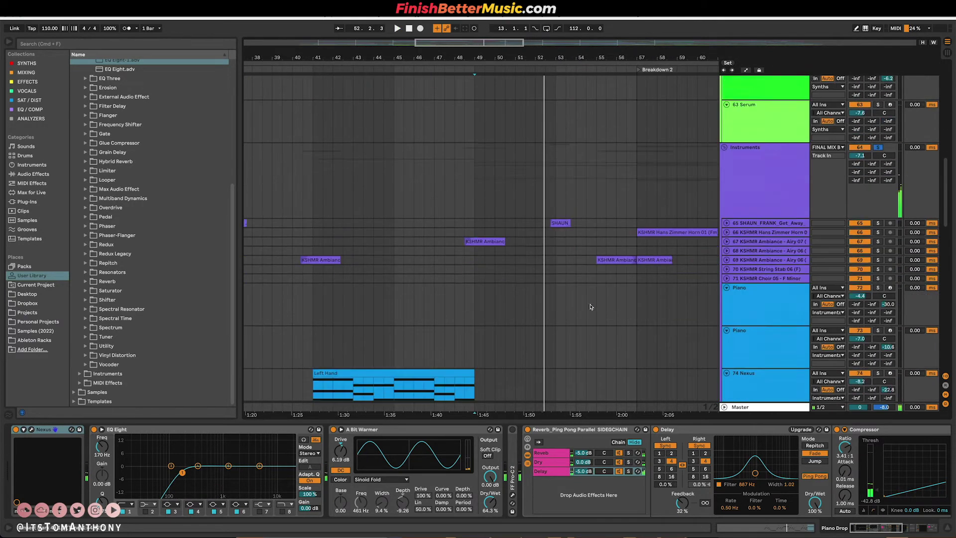
pyautogui.scroll(-1, 503, 343)
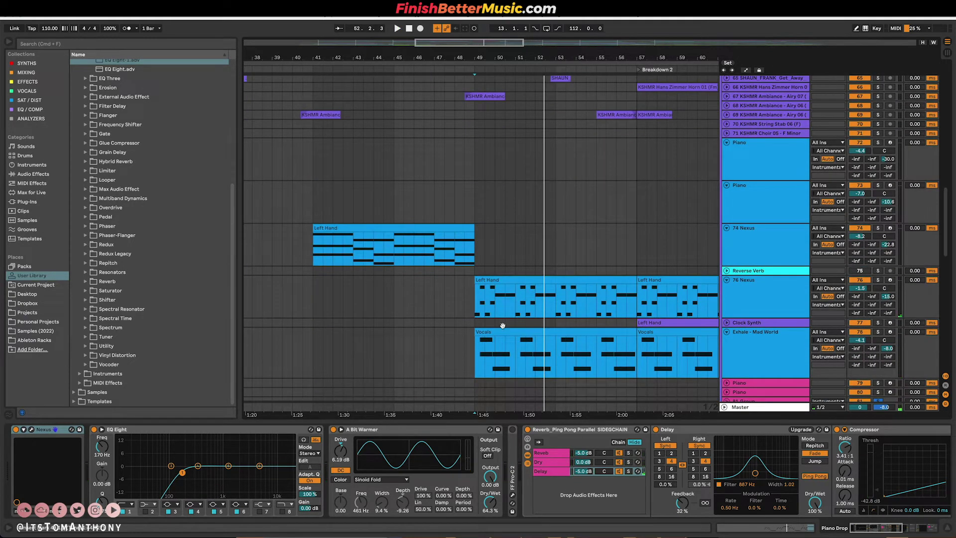
pyautogui.scroll(5, 575, 357)
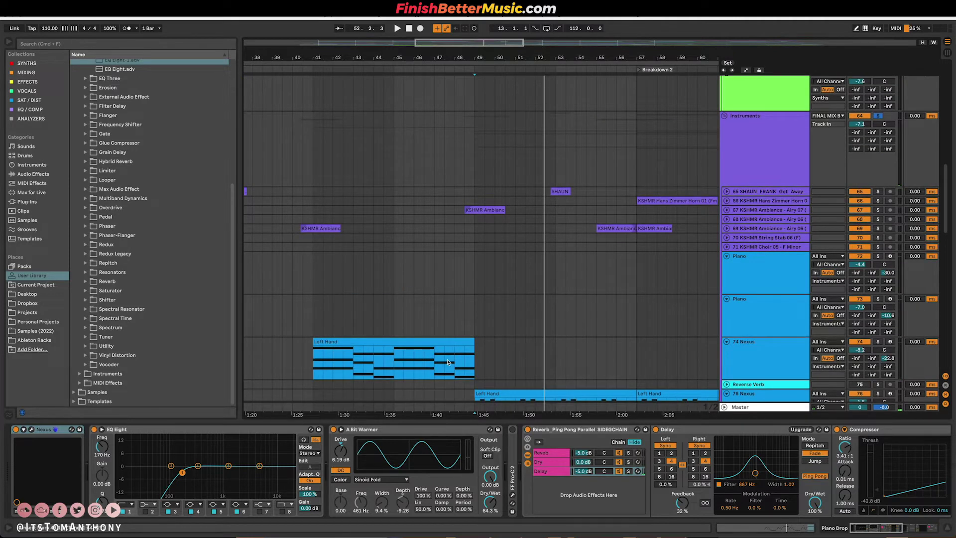
pyautogui.scroll(-5, 448, 362)
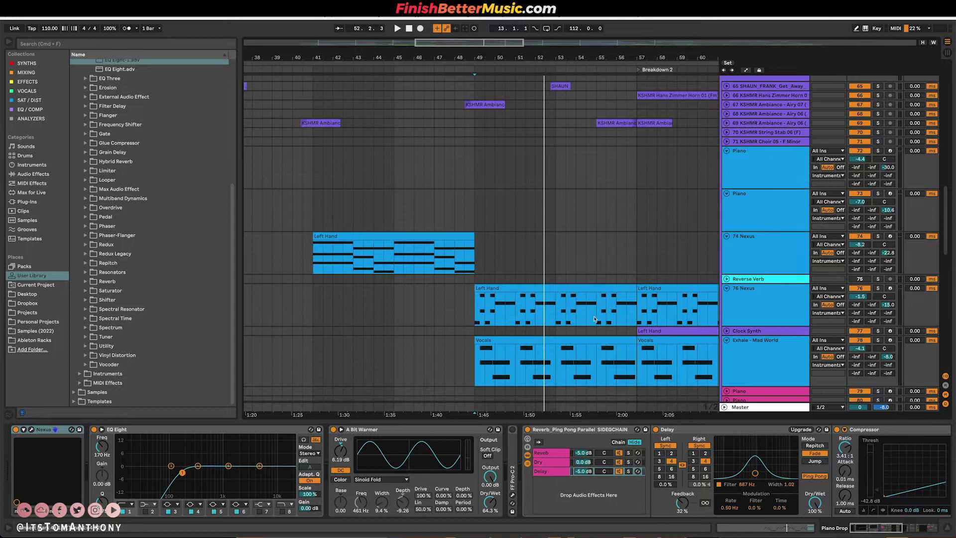
# Step: Open the notes of the Piano Drop track's Right Hand clip and enlarge the note editor
pyautogui.scroll(10, 592, 319)
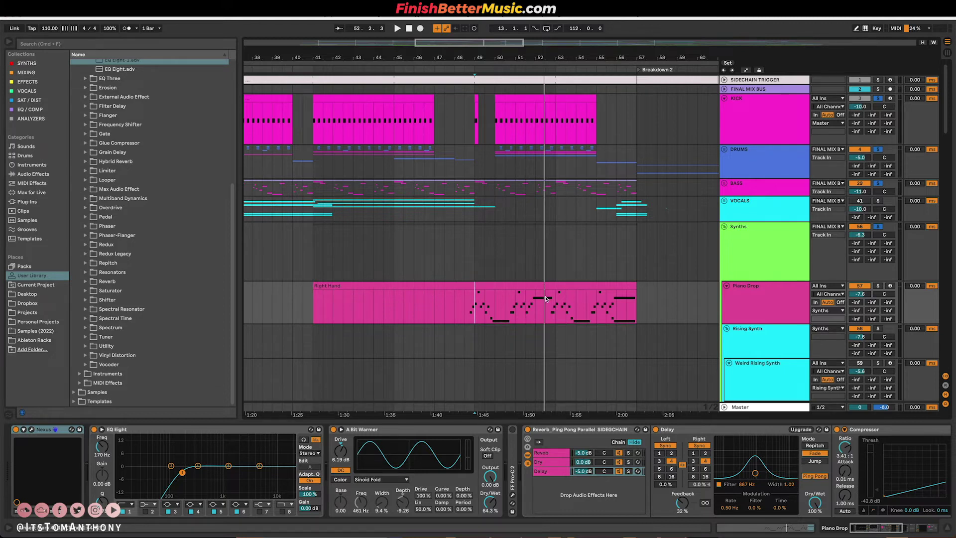
pyautogui.scroll(-3, 581, 315)
pyautogui.doubleClick(589, 313)
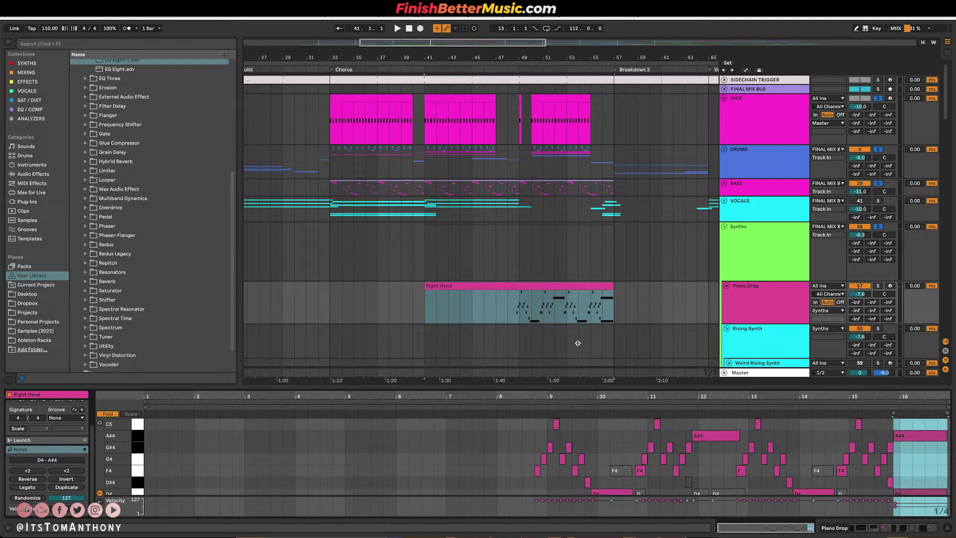
pyautogui.moveTo(580, 381); pyautogui.dragTo(580, 304)
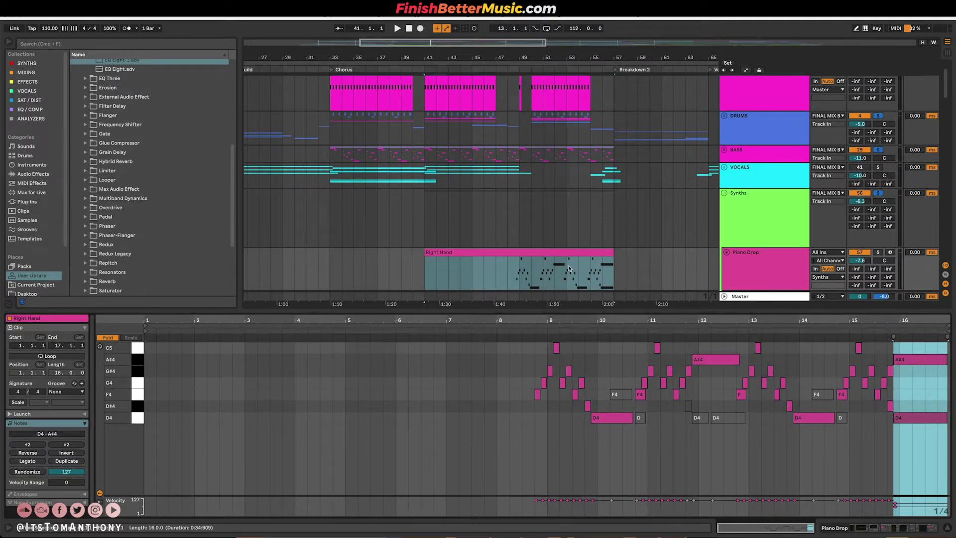
# Step: Look over the remaining arrangement from the instrument layers down to the FX group, 129 Group and finished Mad World audio
pyautogui.scroll(-5, 570, 269)
pyautogui.scroll(-6, 566, 257)
pyautogui.scroll(-3, 467, 178)
pyautogui.hscroll(-3, 407, 185)
pyautogui.scroll(-5, 405, 182)
pyautogui.scroll(6, 403, 183)
pyautogui.scroll(-20, 402, 184)
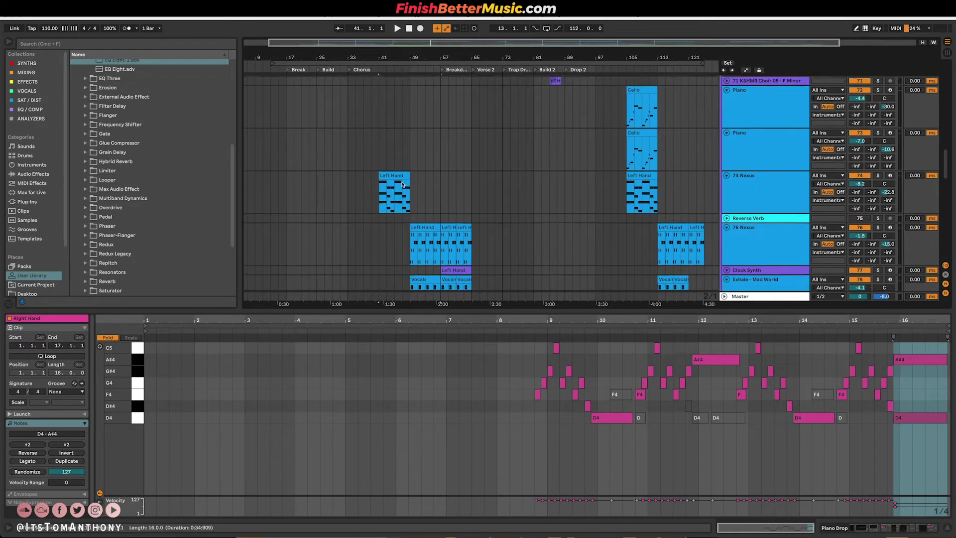
pyautogui.scroll(-15, 403, 184)
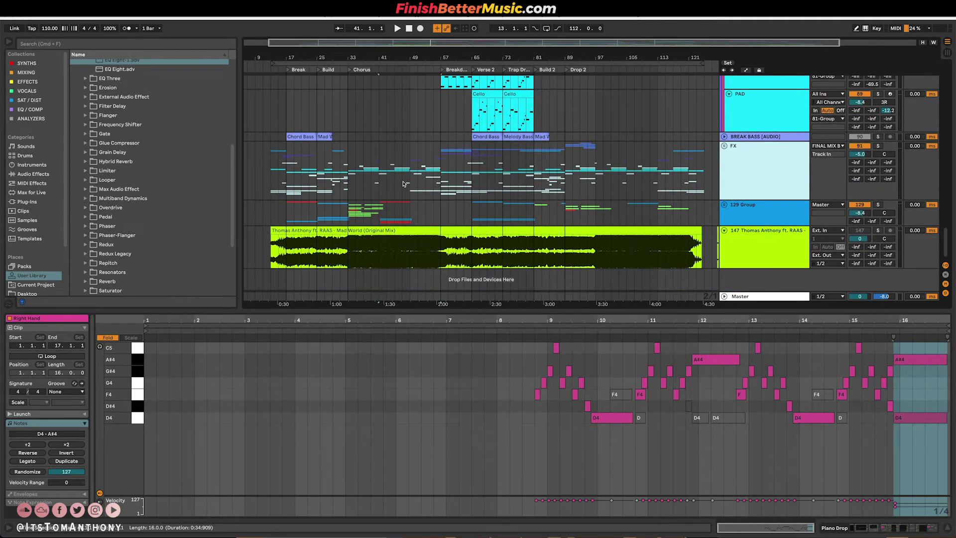
# Step: Unfold the FX group and open the Siren_VocalFX_Air_04 clip at bar 33, where the chorus starts
pyautogui.click(736, 156)
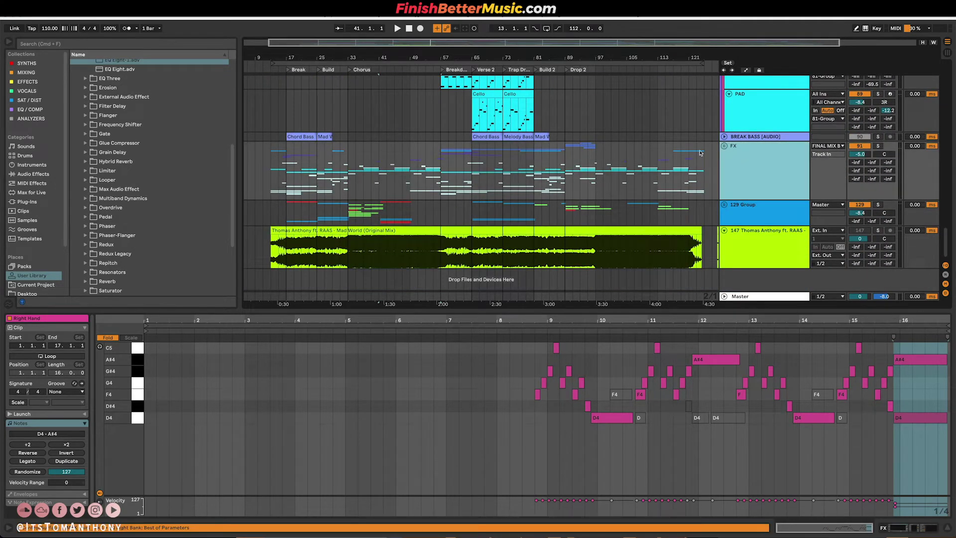
pyautogui.click(723, 146)
pyautogui.scroll(-3, 746, 150)
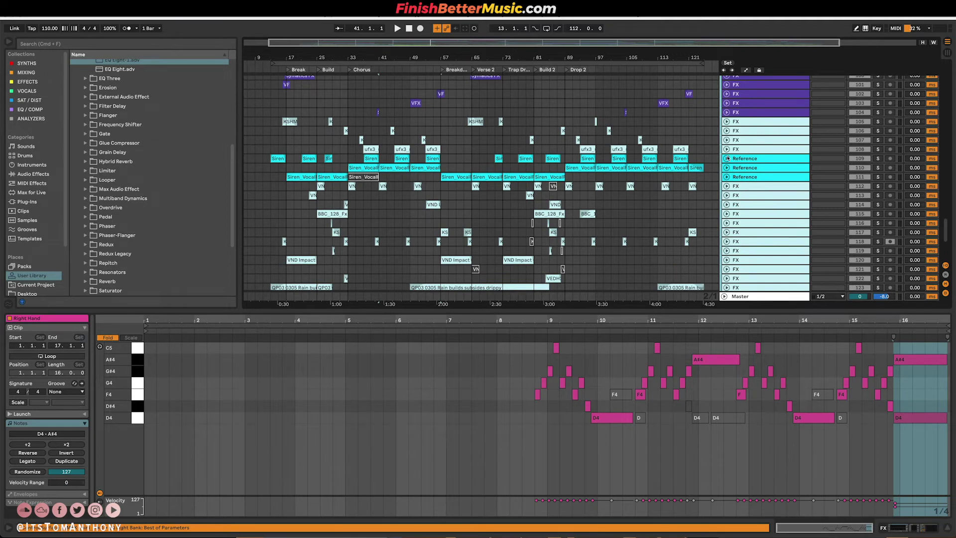
pyautogui.press('z')
pyautogui.click(351, 214)
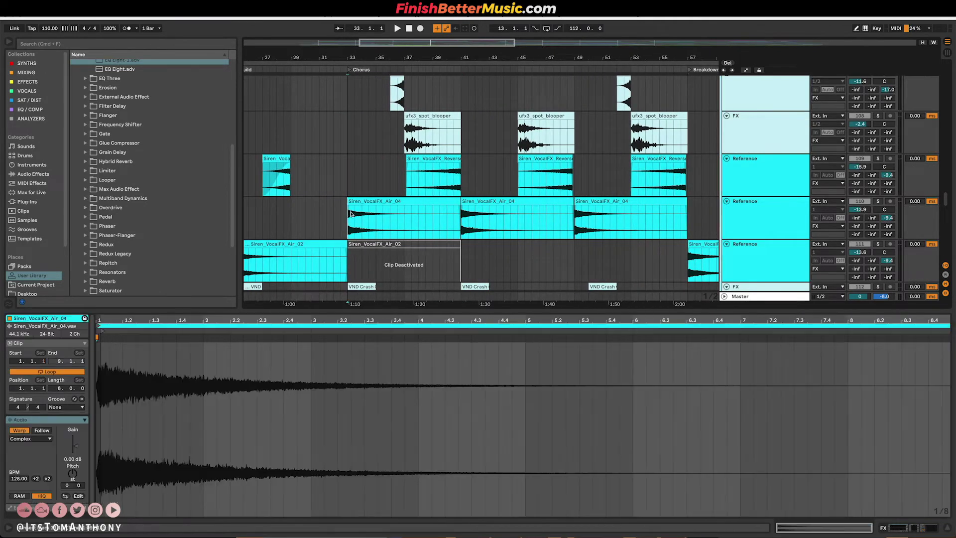
# Step: Solo the FX group, play it from bar 33, and hide the clip view to give the arrangement full height
pyautogui.scroll(10, 431, 204)
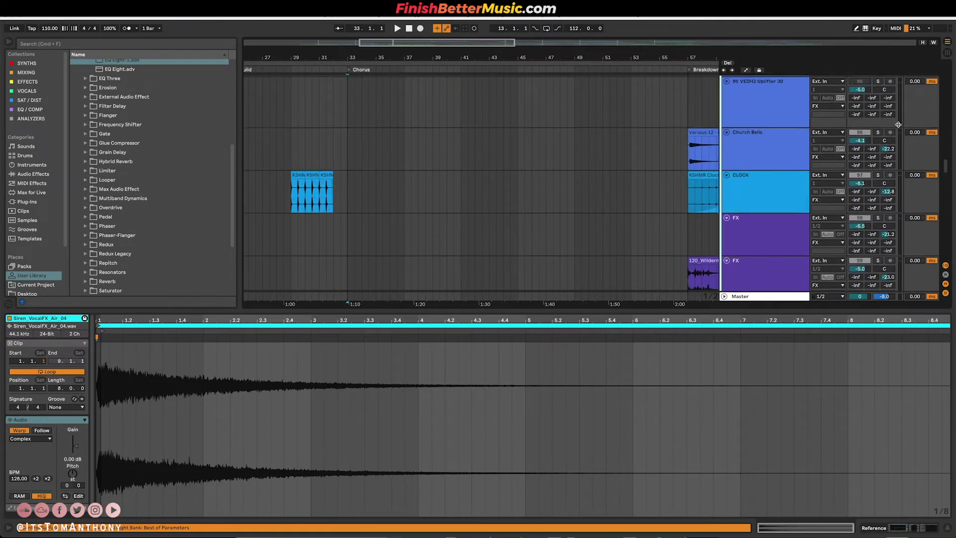
pyautogui.scroll(6, 898, 125)
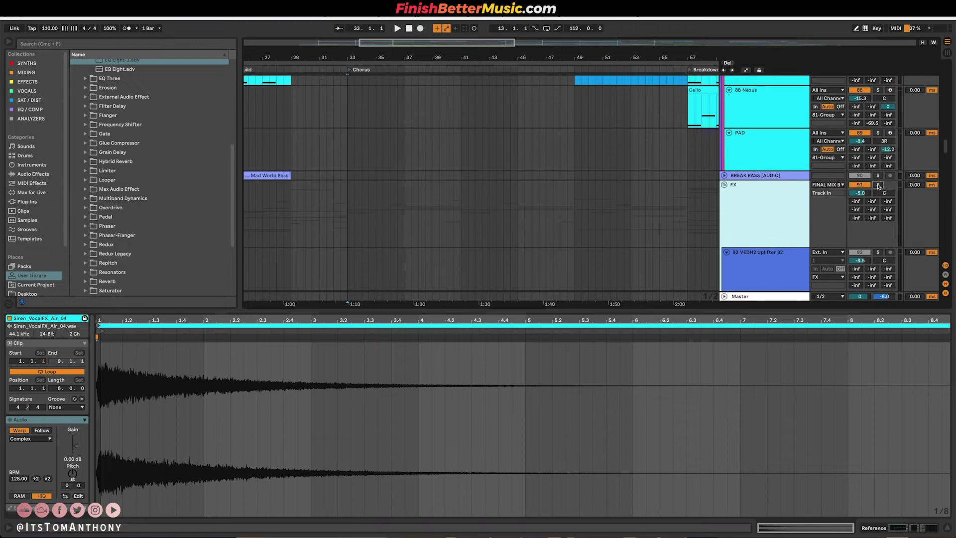
pyautogui.press('space')
pyautogui.scroll(-15, 469, 138)
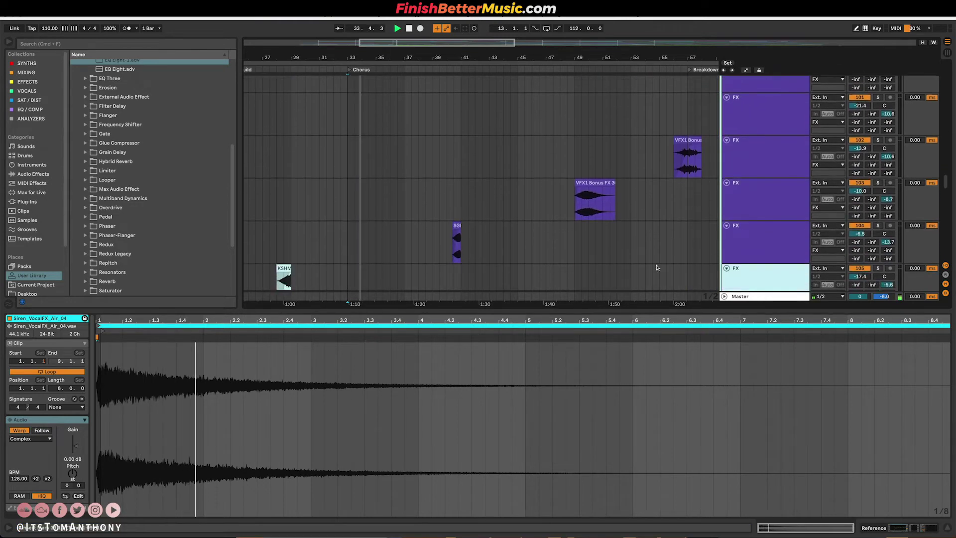
pyautogui.press('super+alt+l')
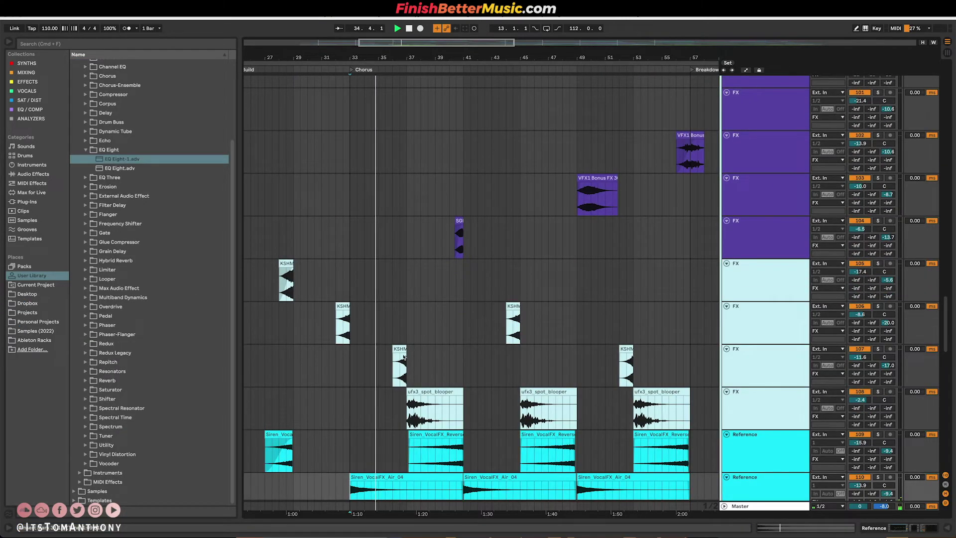
# Step: Play the soloed FX layers from the KSHMR clip at bar 36 and again from the one at bar 44
pyautogui.click(404, 357)
pyautogui.scroll(-3, 404, 356)
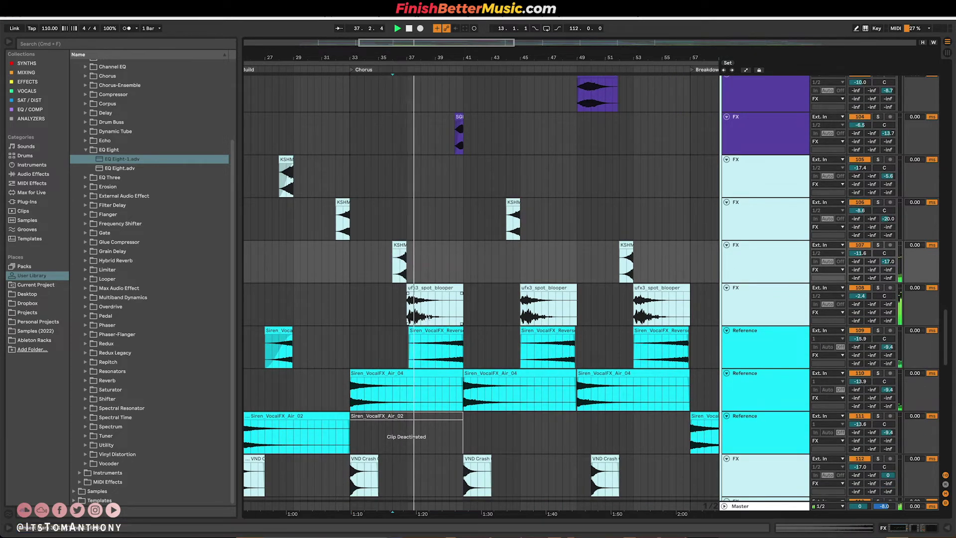
pyautogui.scroll(-3, 448, 299)
pyautogui.click(466, 283)
pyautogui.scroll(1, 537, 287)
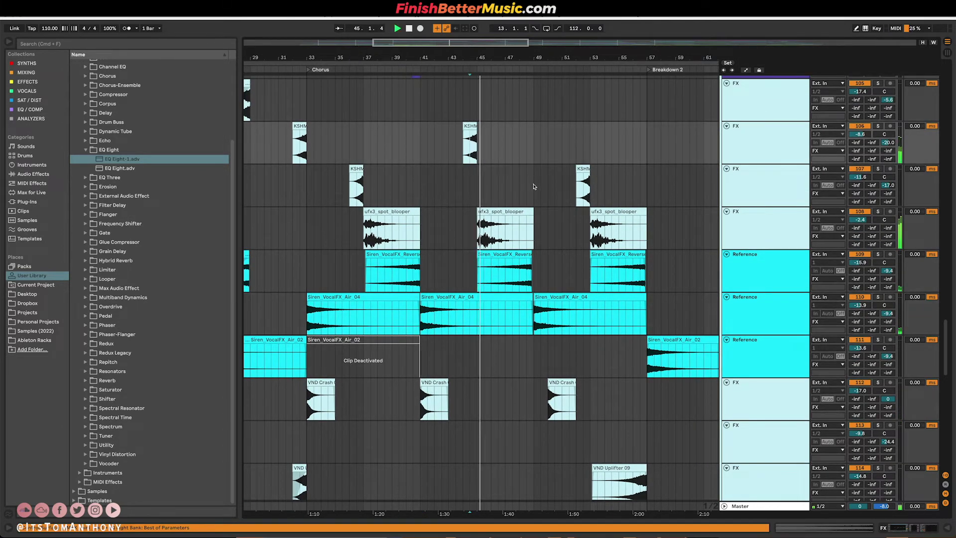
# Step: Stop playback and audition the VFX1 Bonus FX clip from bar 49
pyautogui.scroll(3, 434, 213)
pyautogui.scroll(3, 552, 210)
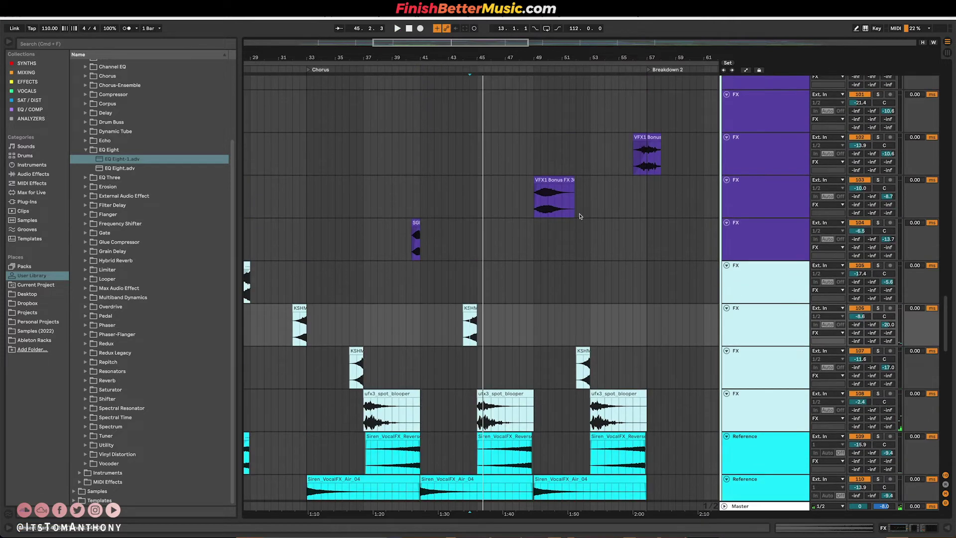
pyautogui.click(535, 207)
pyautogui.press('space')
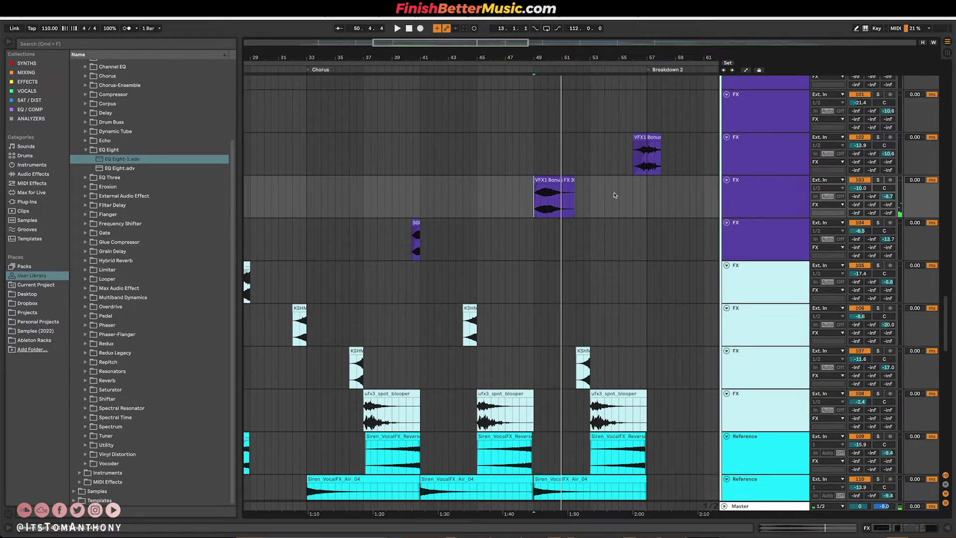
# Step: Fold the individual FX tracks, the FX group and all remaining groups for a compact arrangement overview
pyautogui.scroll(2, 610, 196)
pyautogui.hscroll(2, 610, 195)
pyautogui.keyDown('alt'); pyautogui.click(726, 126); pyautogui.keyUp('alt')
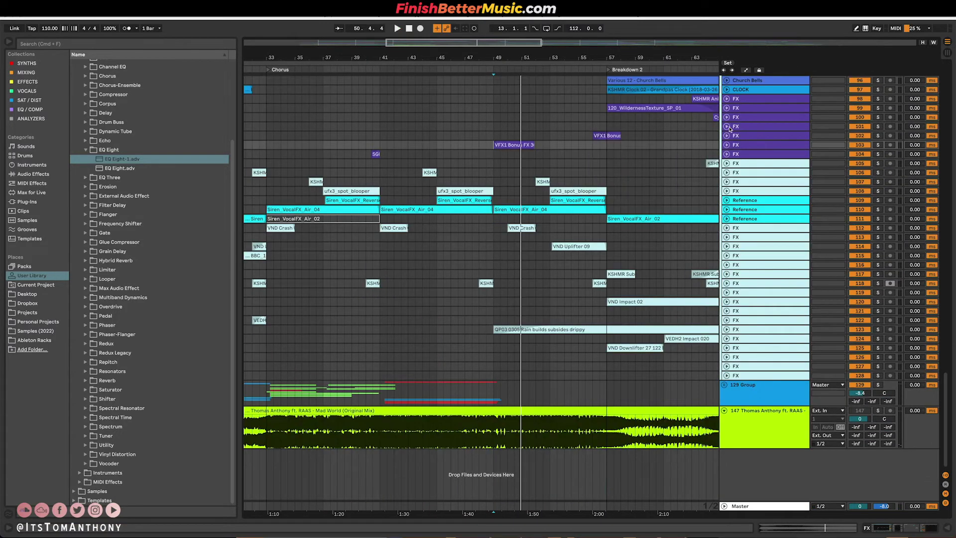
pyautogui.click(725, 119)
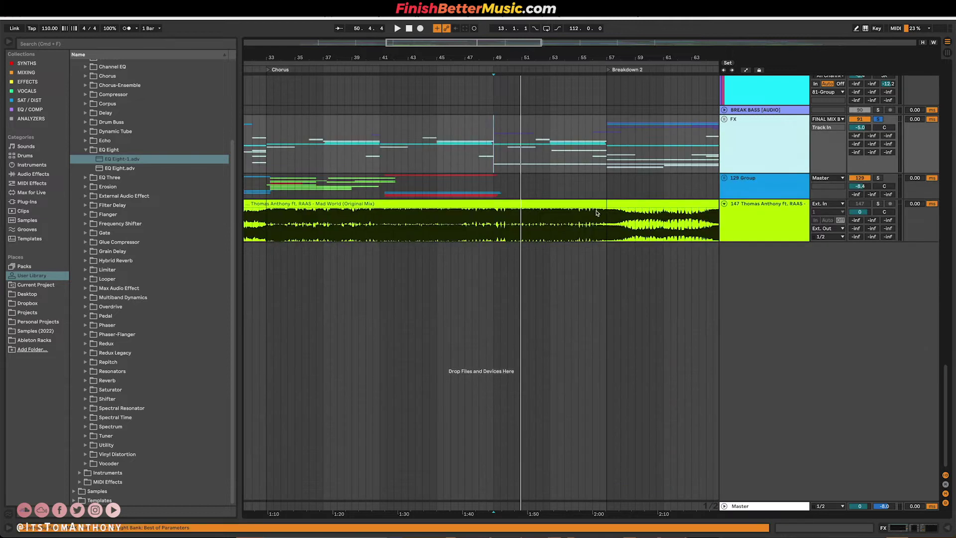
pyautogui.scroll(15, 774, 259)
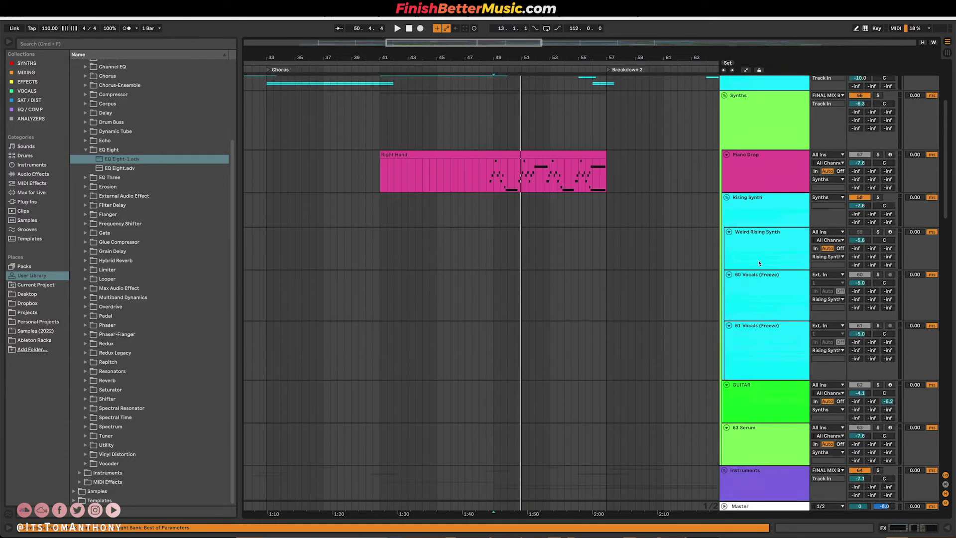
pyautogui.keyDown('alt'); pyautogui.click(727, 227); pyautogui.keyUp('alt')
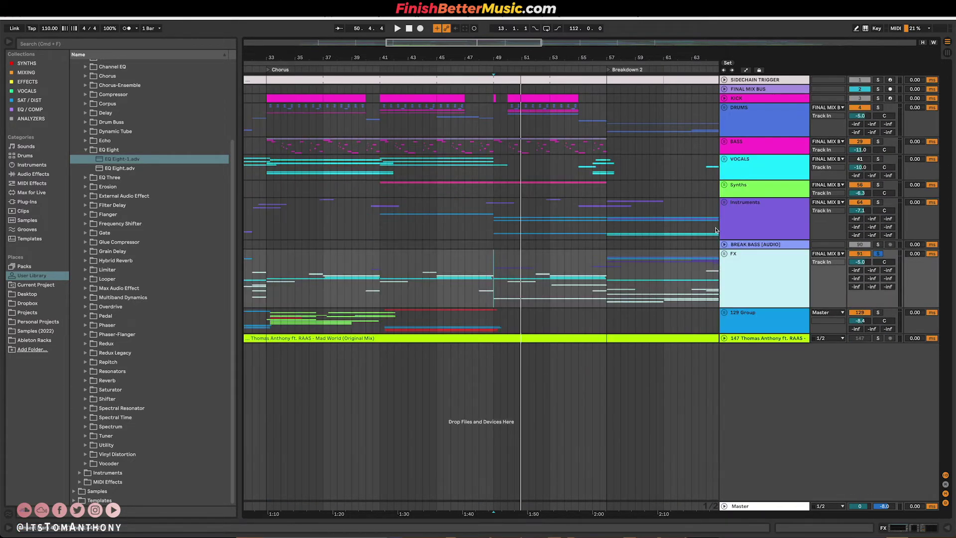
# Step: Unfold 129 Group with its tracks and look over its frozen audio takes in the chorus
pyautogui.click(724, 313)
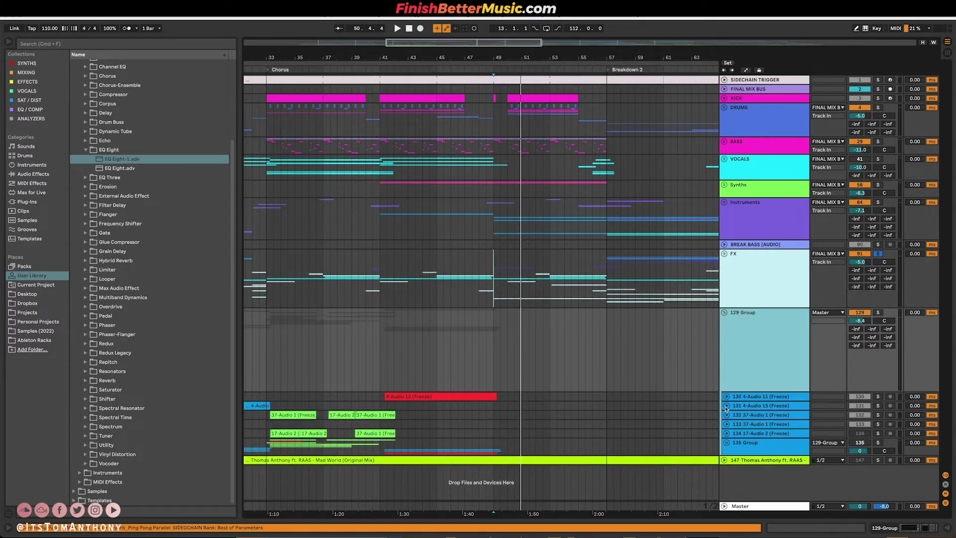
pyautogui.keyDown('alt'); pyautogui.click(726, 406); pyautogui.keyUp('alt')
pyautogui.scroll(-5, 318, 252)
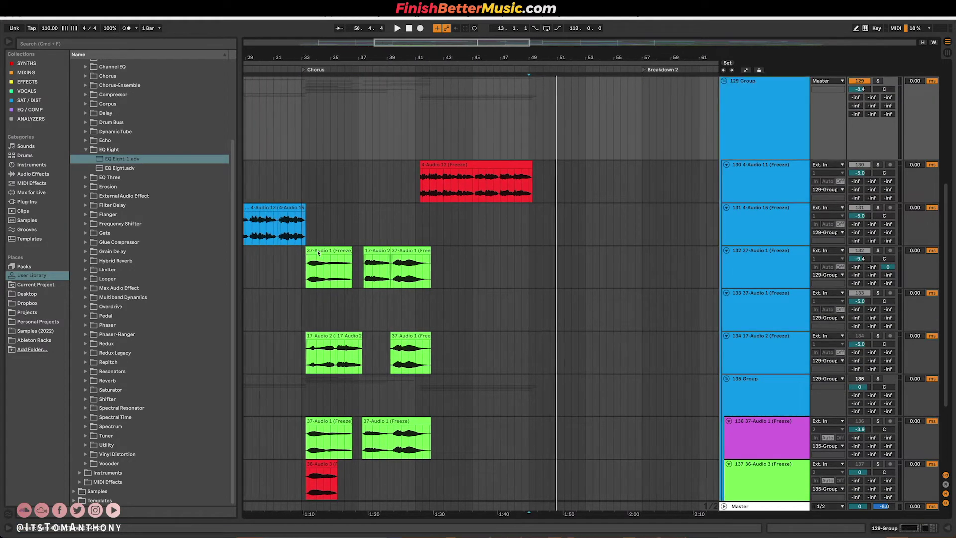
pyautogui.moveTo(310, 179); pyautogui.dragTo(601, 349)
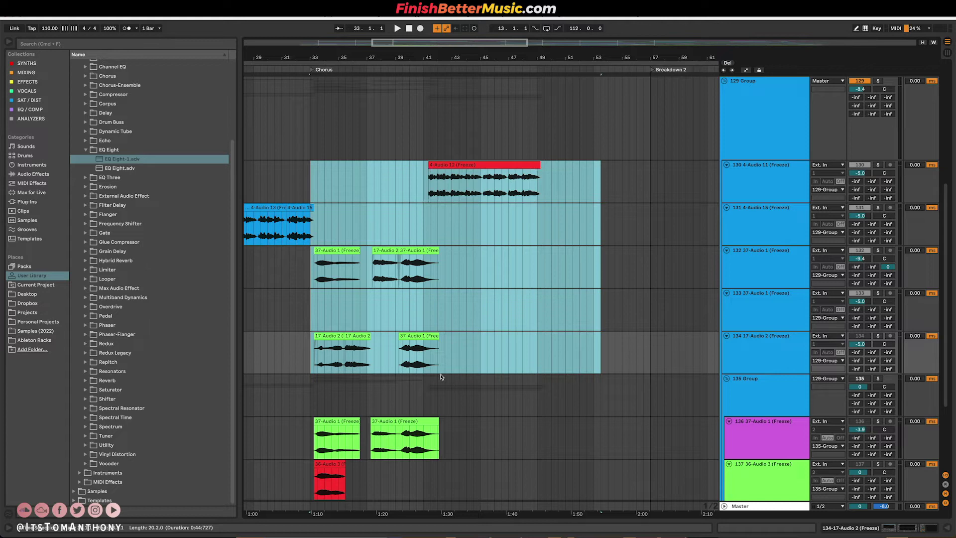
pyautogui.scroll(-4, 370, 357)
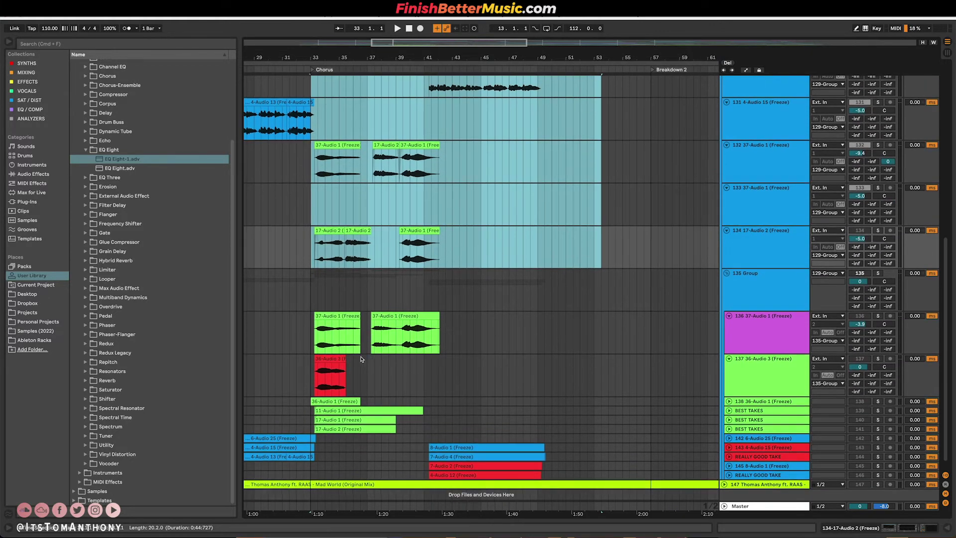
pyautogui.scroll(-1, 394, 379)
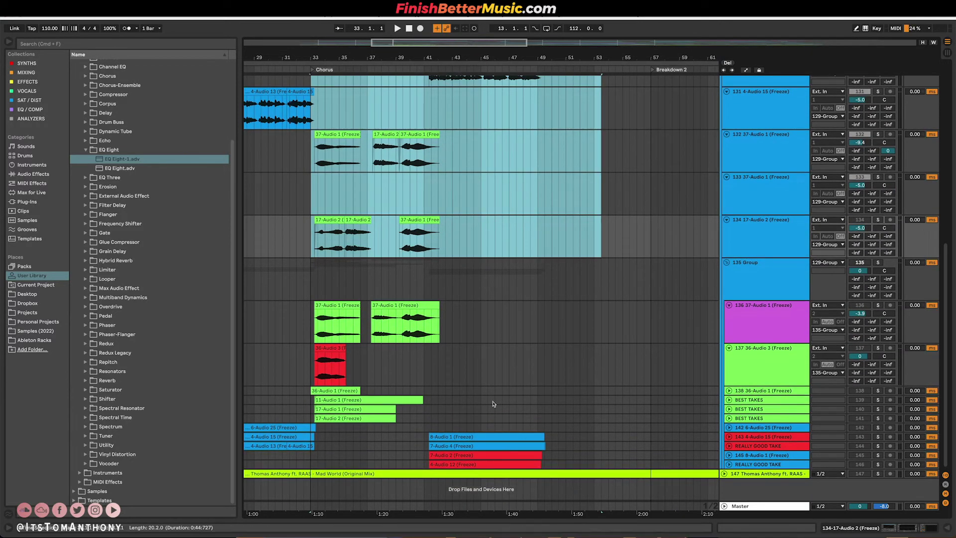
# Step: Compare the takes in 129 Group across the Break, Build and Chorus, up to the empty stretch between bars 49 and 57
pyautogui.moveTo(308, 239); pyautogui.dragTo(439, 230)
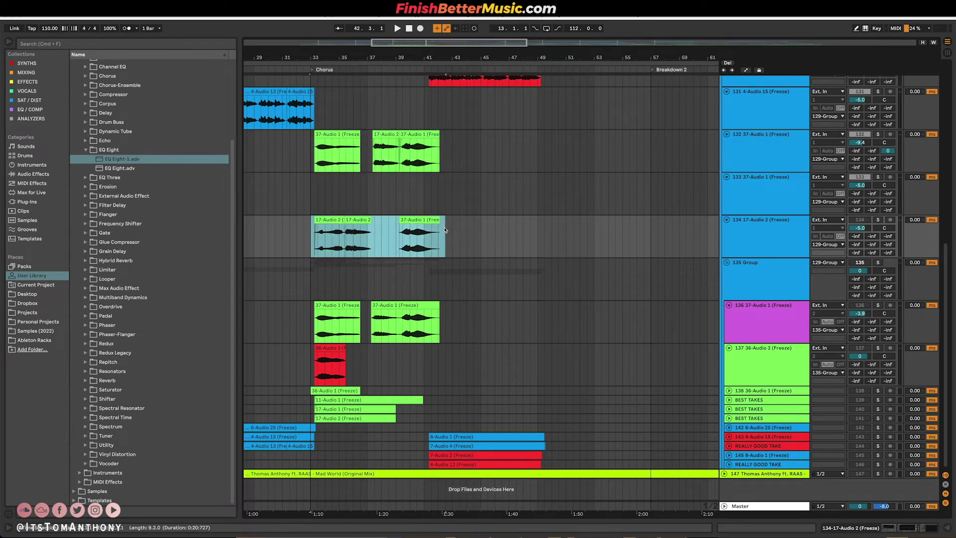
pyautogui.scroll(4, 444, 230)
pyautogui.hscroll(-10, 445, 230)
pyautogui.click(461, 166)
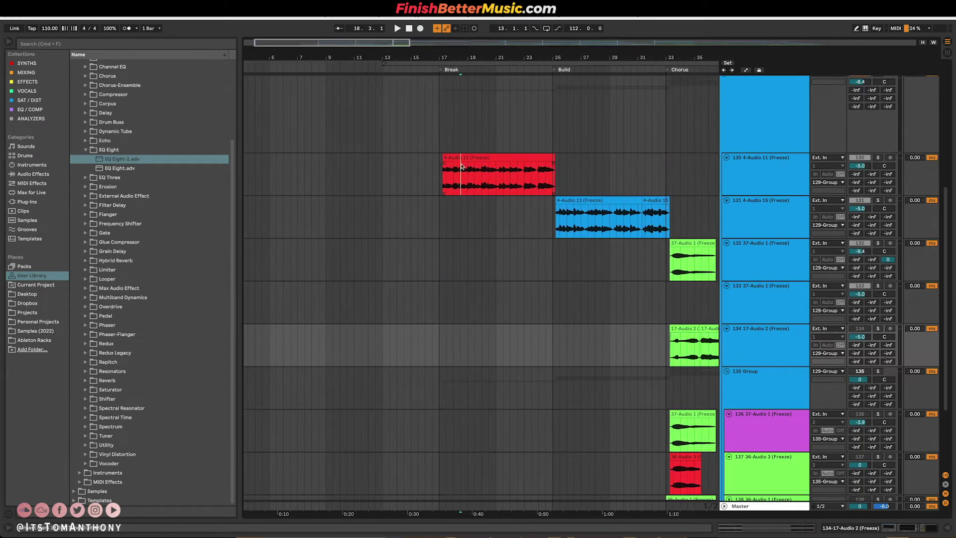
pyautogui.click(605, 217)
pyautogui.hscroll(6, 446, 294)
pyautogui.moveTo(505, 291); pyautogui.dragTo(559, 291)
pyautogui.hscroll(4, 513, 249)
pyautogui.moveTo(458, 214); pyautogui.dragTo(677, 219)
# Step: Fold 129 Group, then unfold the Instruments group and look over its pad and cello layers in the Break
pyautogui.keyDown('alt'); pyautogui.click(727, 158); pyautogui.keyUp('alt')
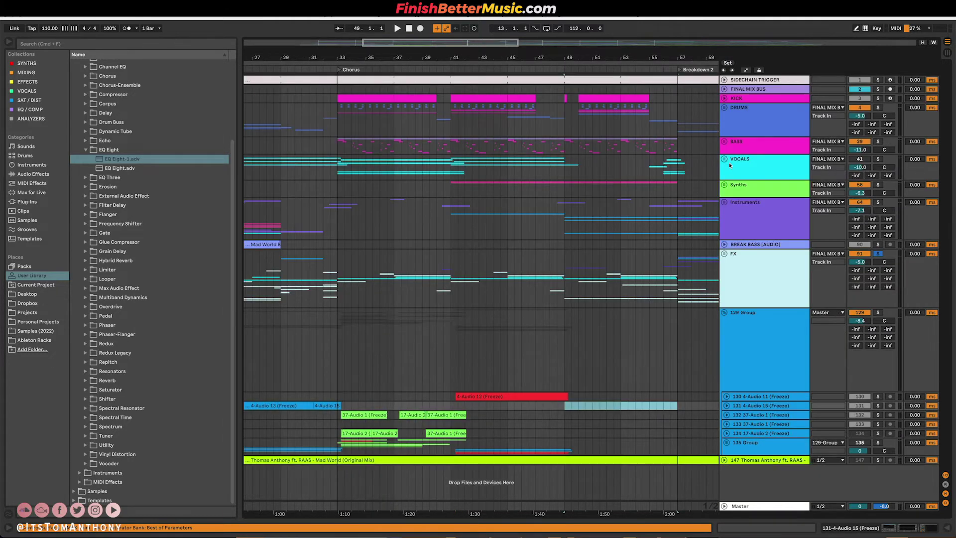
pyautogui.click(725, 313)
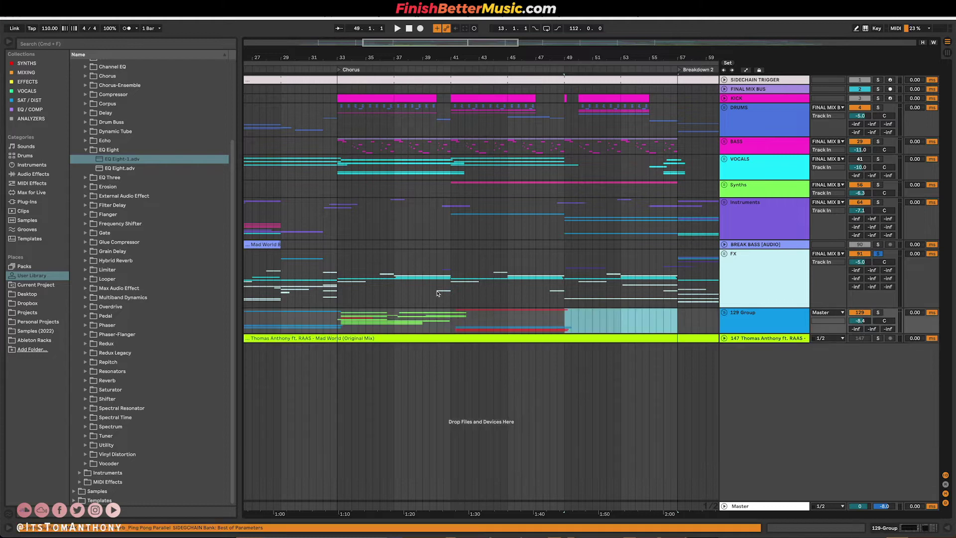
pyautogui.click(737, 212)
pyautogui.press('u')
pyautogui.scroll(-5, 496, 224)
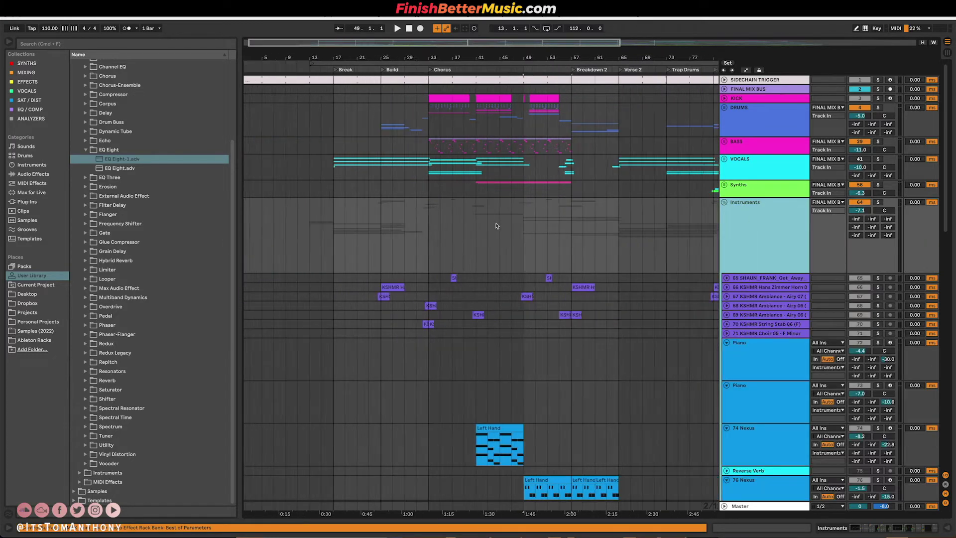
pyautogui.scroll(-15, 393, 260)
pyautogui.scroll(6, 320, 269)
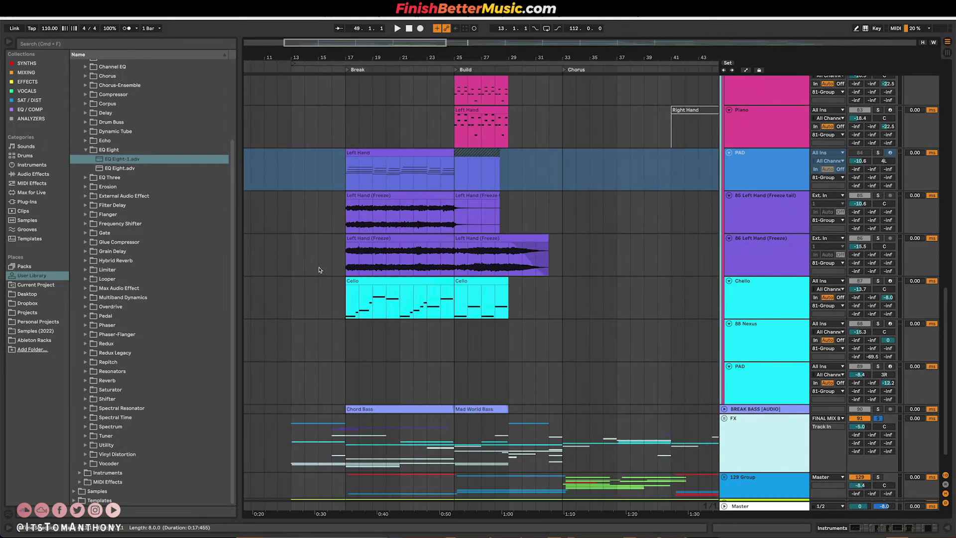
# Step: Solo the PAD track in 81 Group and play its Left Hand clip from bar 17
pyautogui.click(379, 283)
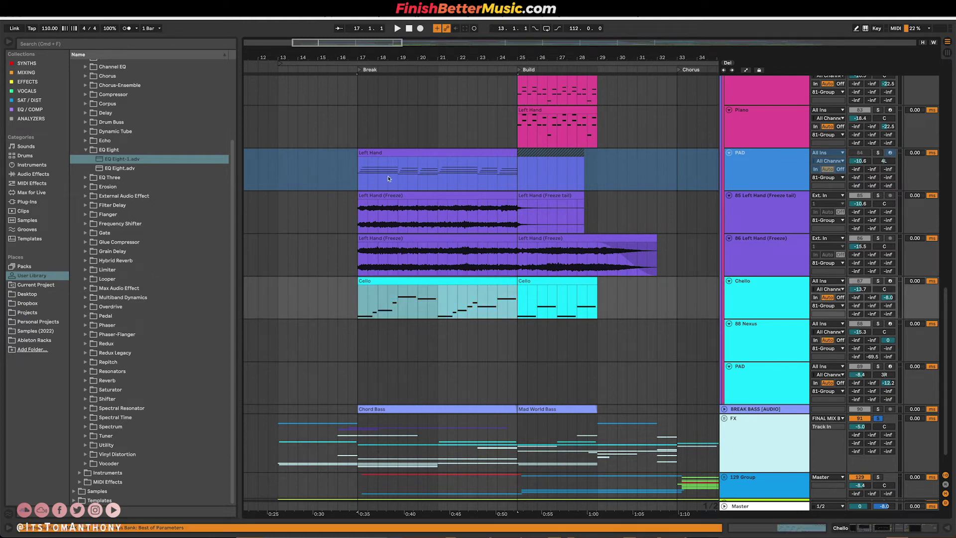
pyautogui.click(388, 167)
pyautogui.click(450, 153)
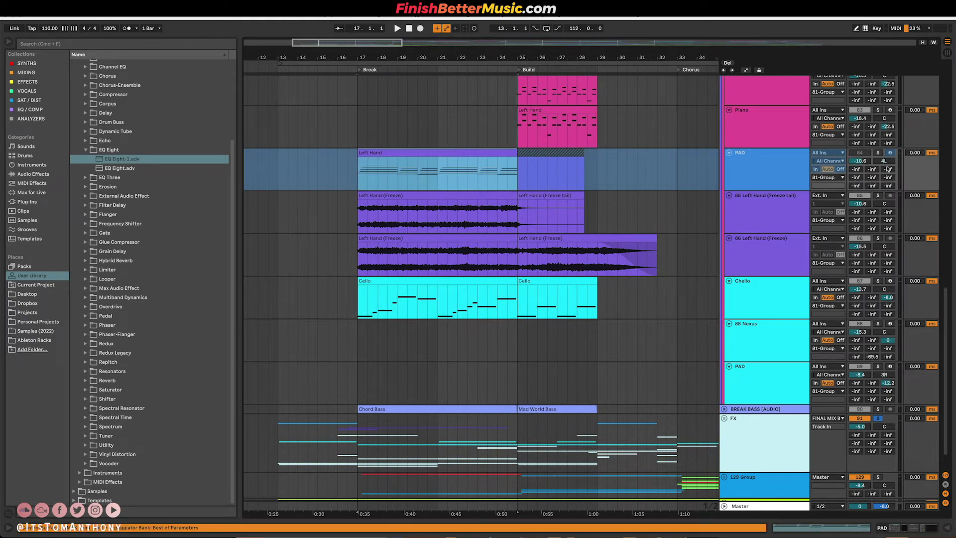
pyautogui.click(878, 153)
pyautogui.press('space')
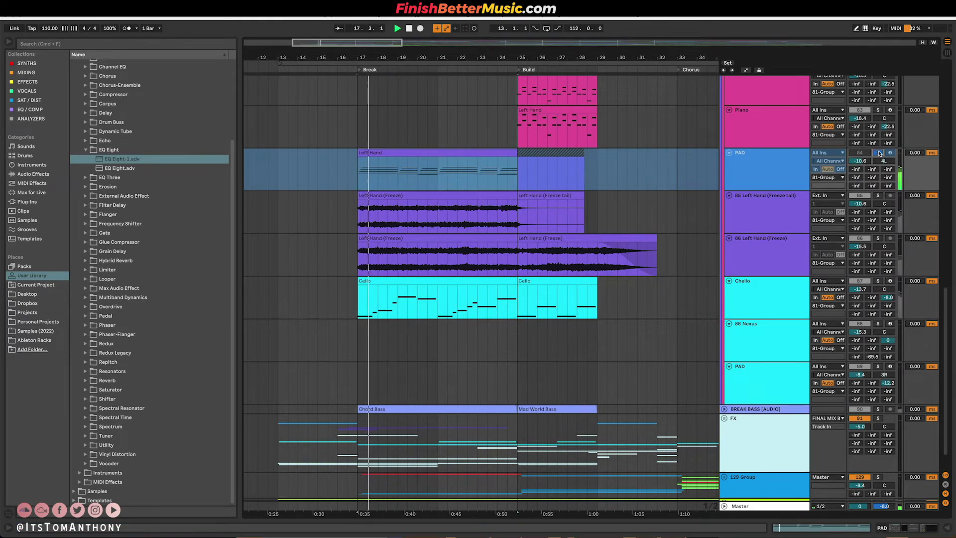
# Step: Open the notes of the PAD track's Left Hand clip and enlarge the note editor
pyautogui.scroll(3, 449, 230)
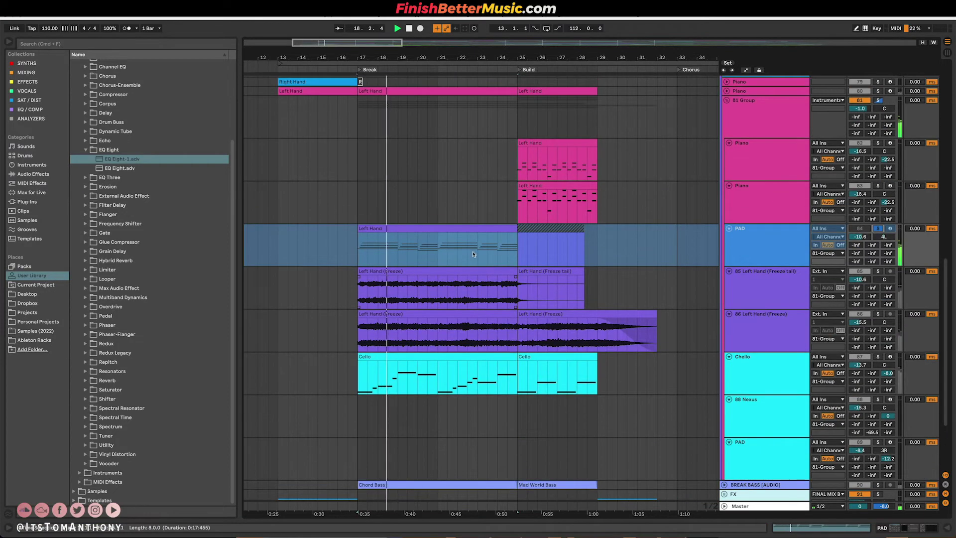
pyautogui.doubleClick(449, 230)
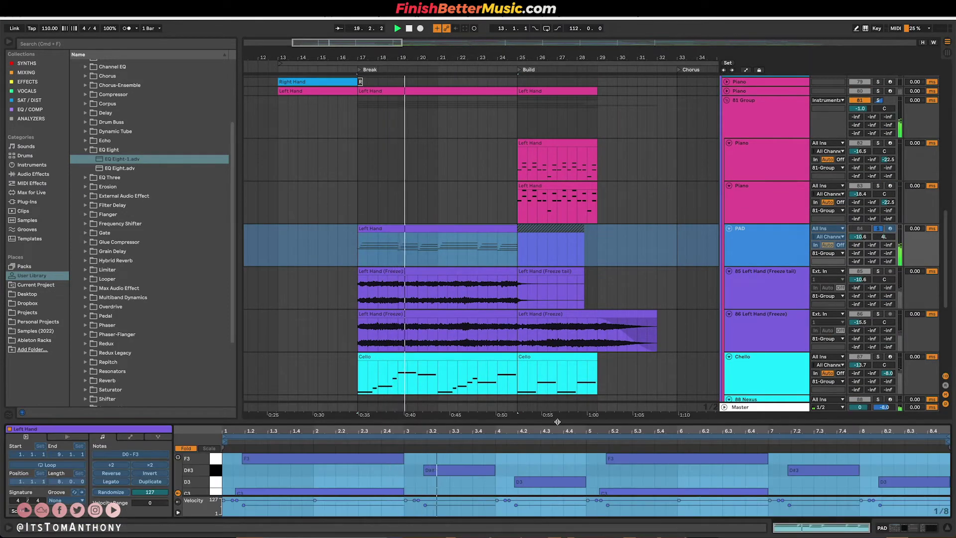
pyautogui.moveTo(448, 415); pyautogui.dragTo(448, 270)
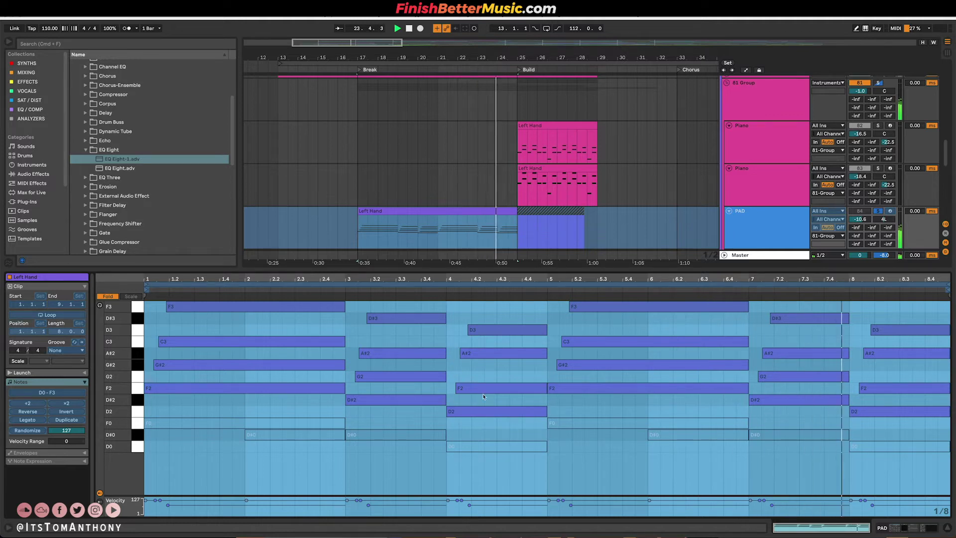
# Step: Stop playback, solo the 85 Left Hand (Freeze tail) track instead and play it from bar 17
pyautogui.press('space')
pyautogui.click(386, 211)
pyautogui.scroll(-3, 386, 167)
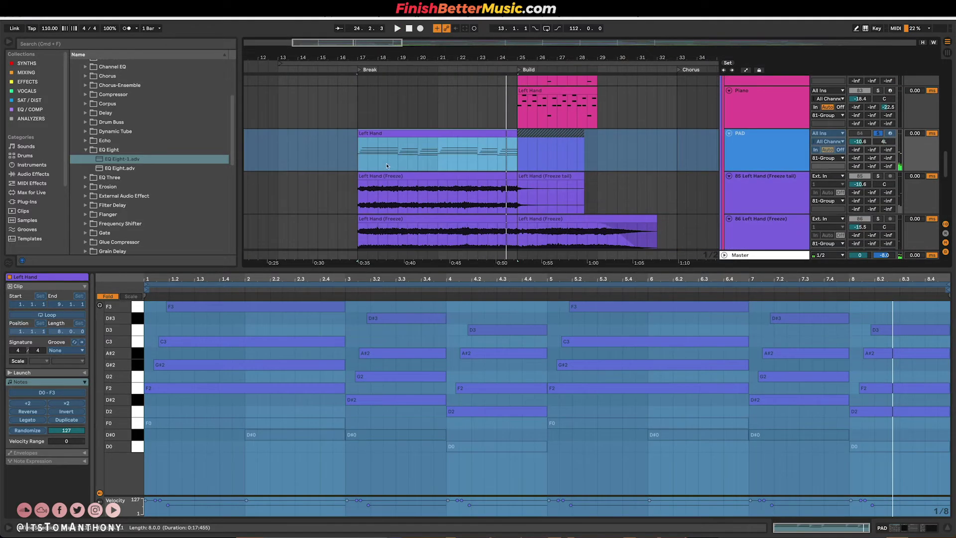
pyautogui.scroll(-2, 711, 189)
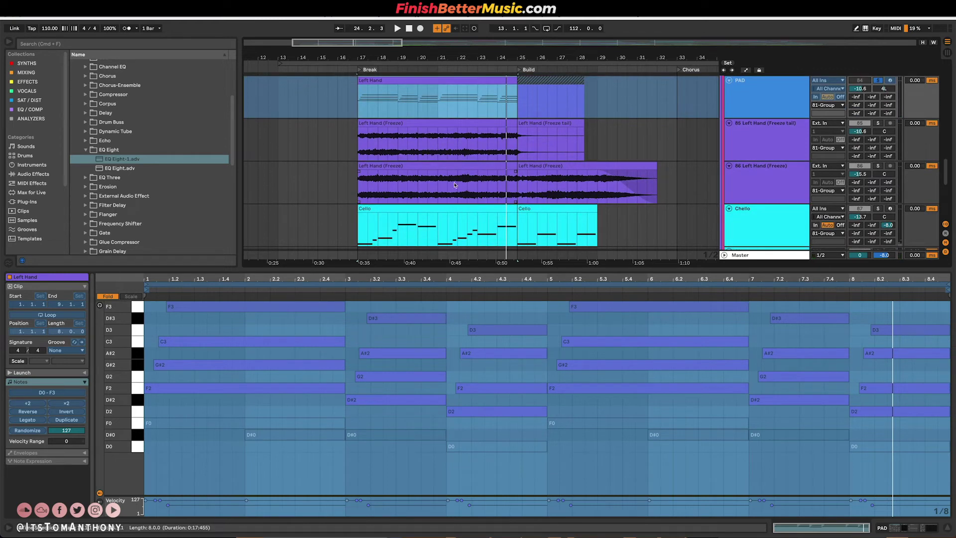
pyautogui.click(879, 123)
pyautogui.press('space')
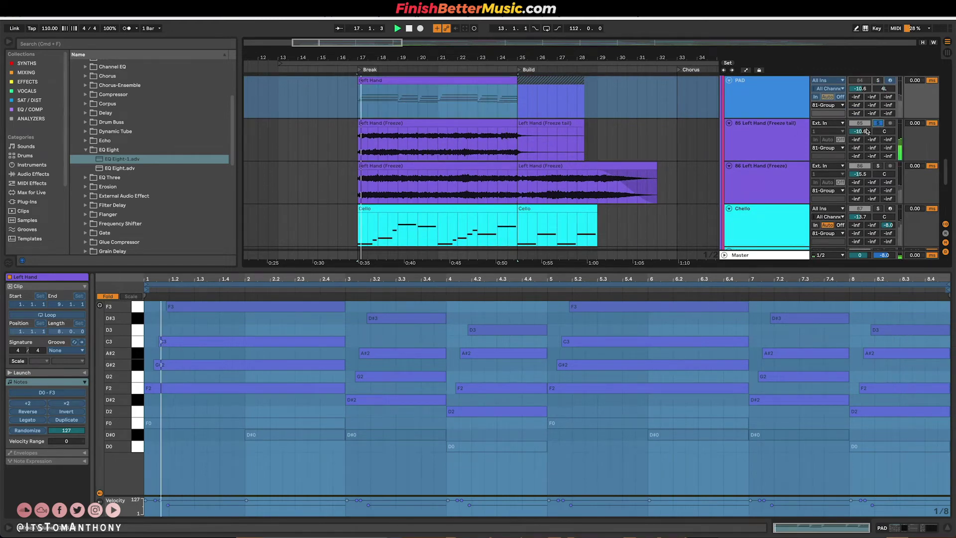
# Step: Solo the 86 Left Hand (Freeze) track during playback, add 85 Left Hand (Freeze tail) to the solo, and stop playback
pyautogui.click(879, 166)
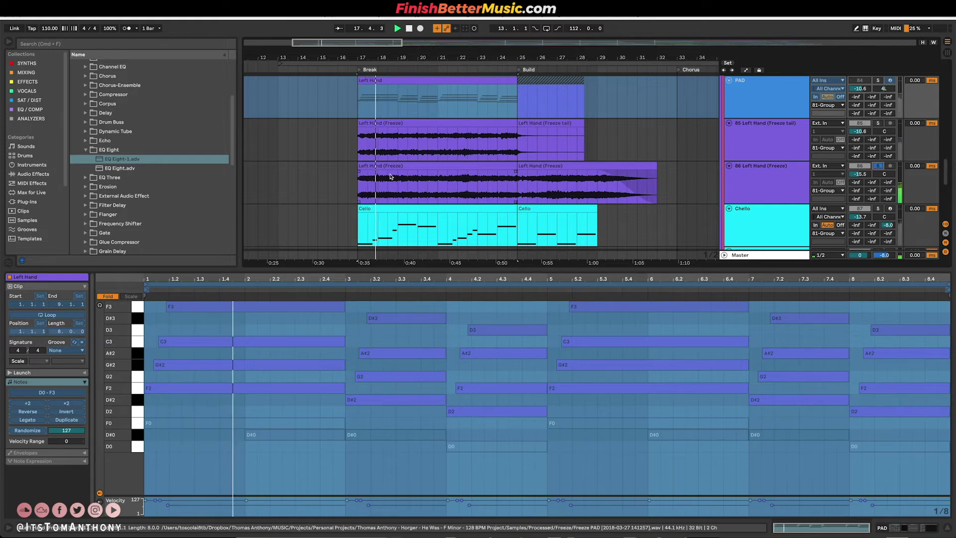
pyautogui.keyDown('super'); pyautogui.click(879, 123); pyautogui.keyUp('super')
pyautogui.press('space')
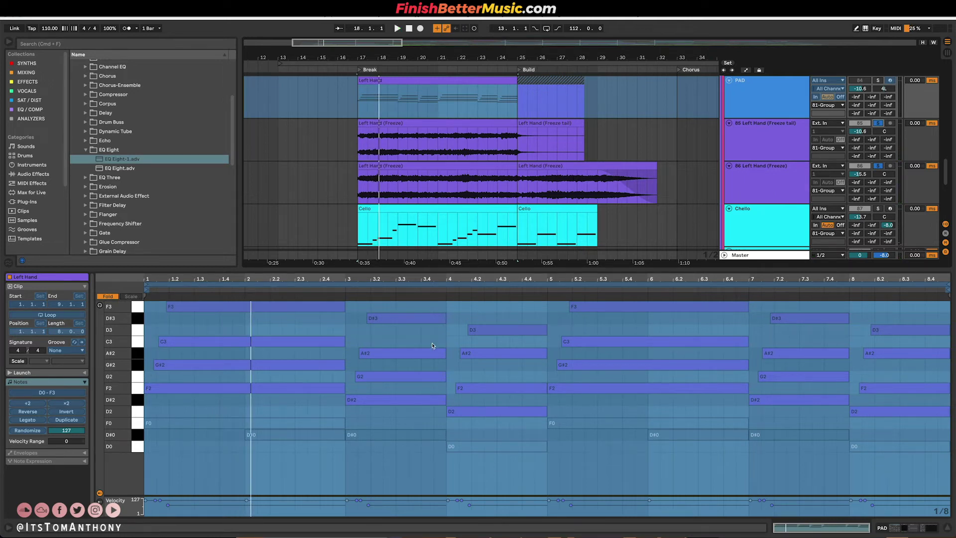
# Step: Unfold the BREAK BASS [AUDIO] track, solo it and play its Chord Bass clip in the Break
pyautogui.scroll(-10, 503, 177)
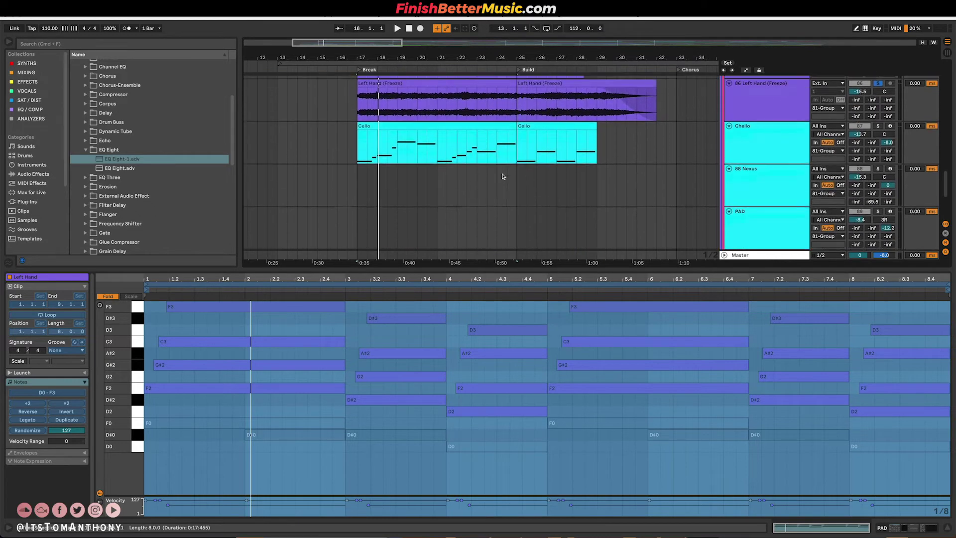
pyautogui.scroll(3, 508, 177)
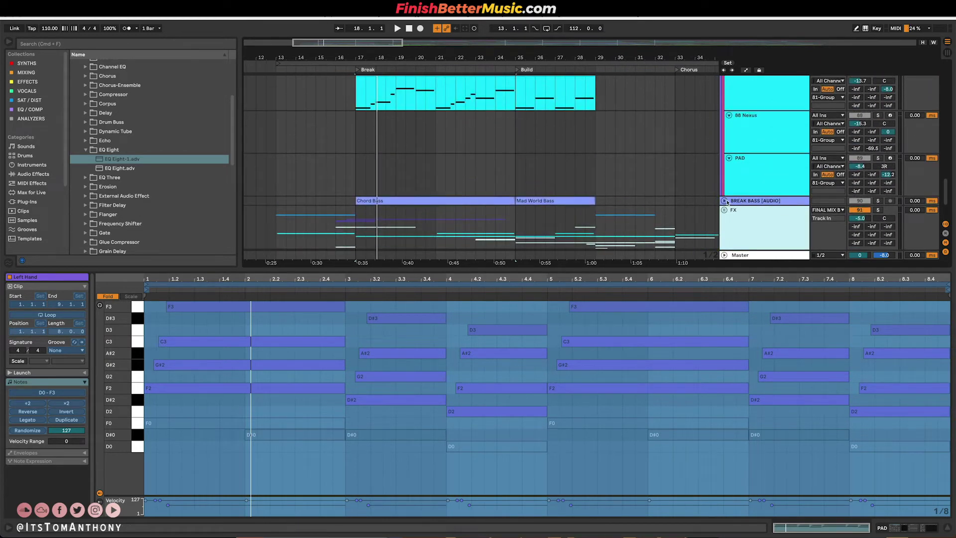
pyautogui.click(725, 201)
pyautogui.click(878, 200)
pyautogui.press('space')
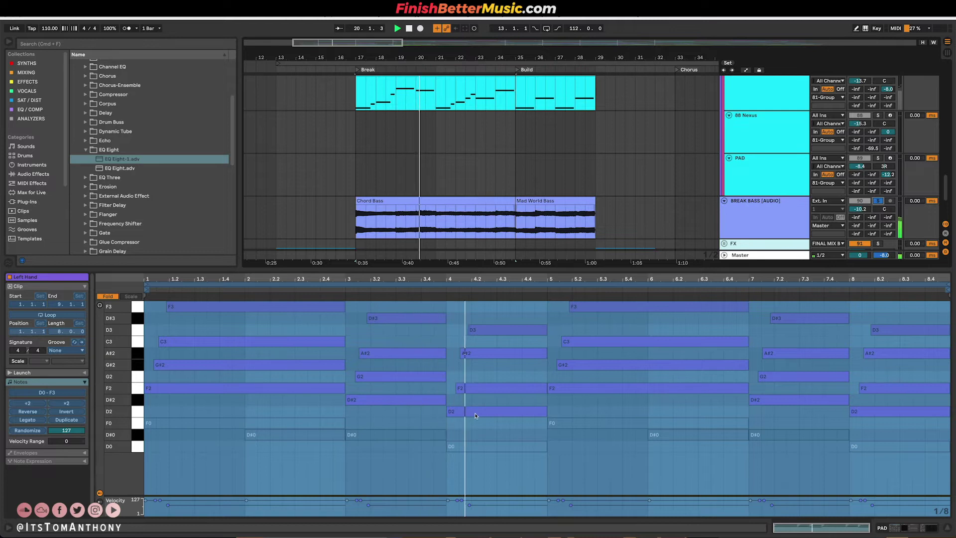
# Step: Reduce the note editor's height, solo the Chello track and play its first Cello clip from bar 17
pyautogui.moveTo(572, 273); pyautogui.dragTo(564, 451)
pyautogui.scroll(3, 516, 270)
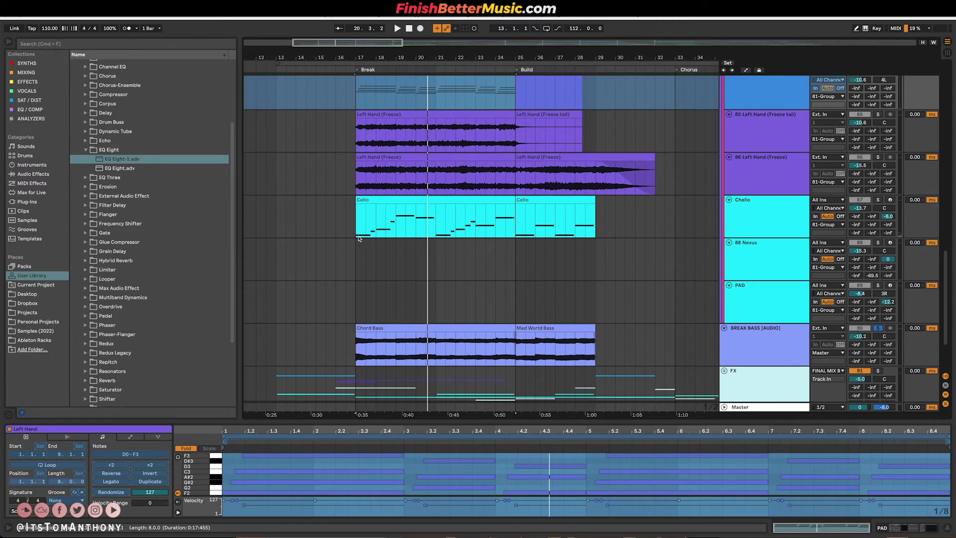
pyautogui.click(357, 225)
pyautogui.press('space')
pyautogui.click(878, 201)
pyautogui.press('space')
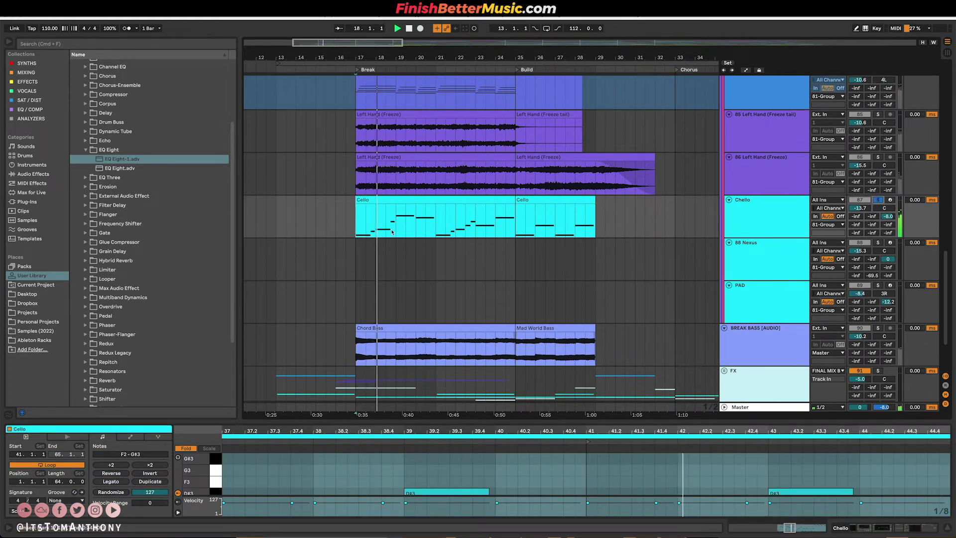
# Step: Open the notes of the Chello track's first Cello clip in an enlarged note editor, and shrink the editor again after viewing
pyautogui.click(441, 200)
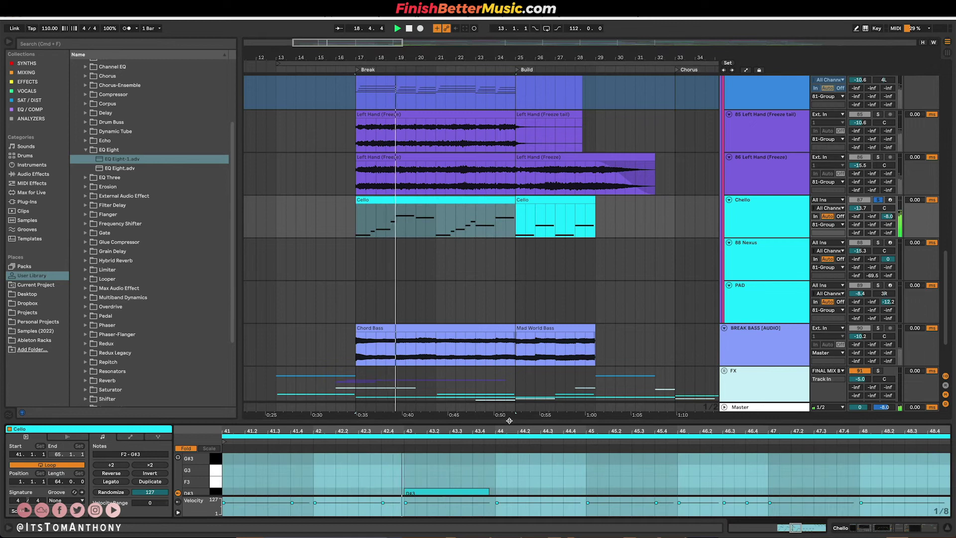
pyautogui.moveTo(511, 421); pyautogui.dragTo(503, 291)
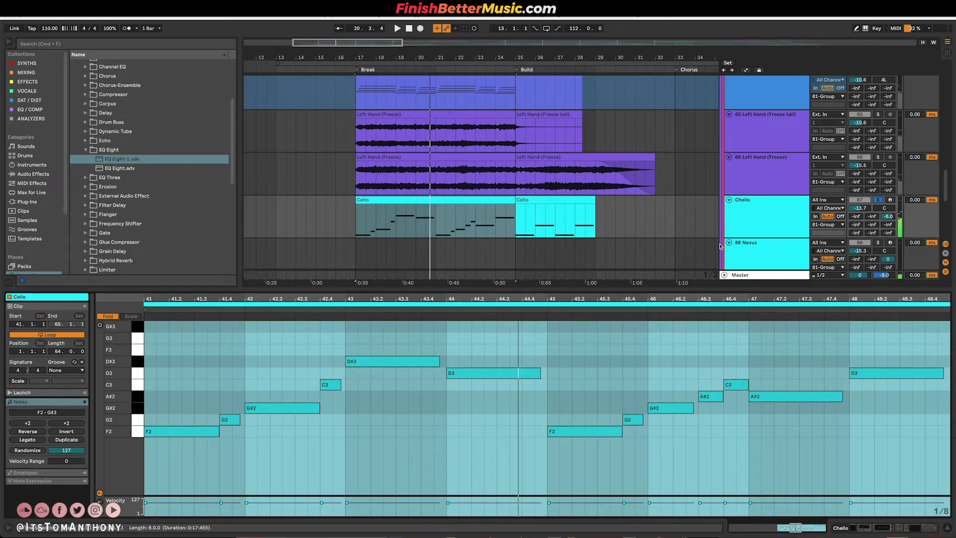
pyautogui.scroll(3, 828, 210)
pyautogui.moveTo(790, 288); pyautogui.dragTo(790, 423)
# Step: Unfold and solo the Piano track directly above 81 Group, and play its Left Hand clips from bars 13, 17 and 25
pyautogui.scroll(12, 697, 292)
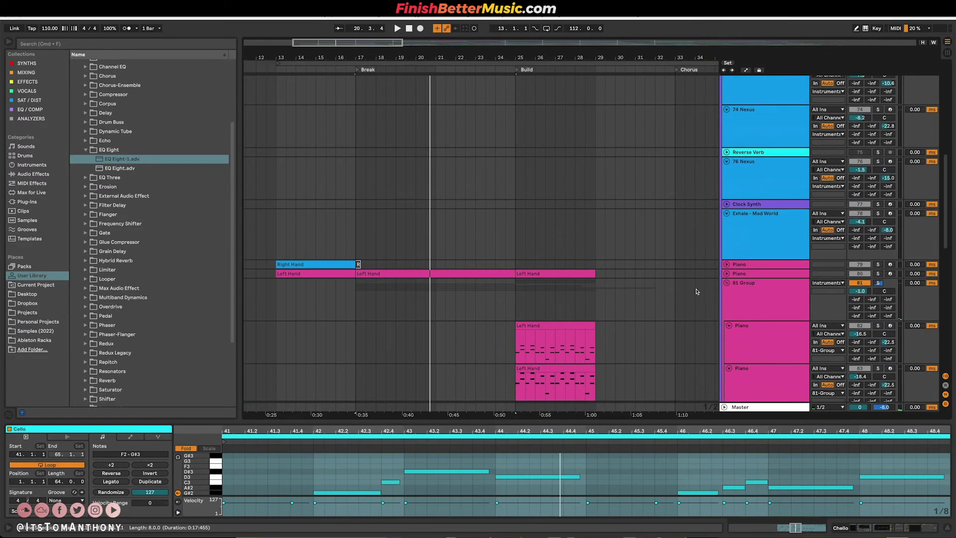
pyautogui.click(730, 275)
pyautogui.click(726, 274)
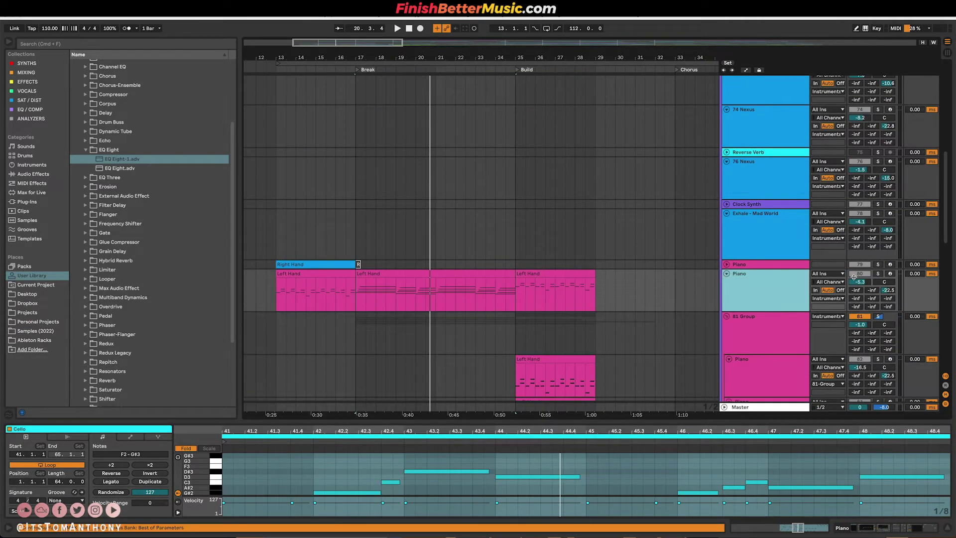
pyautogui.click(879, 274)
pyautogui.click(299, 298)
pyautogui.press('space')
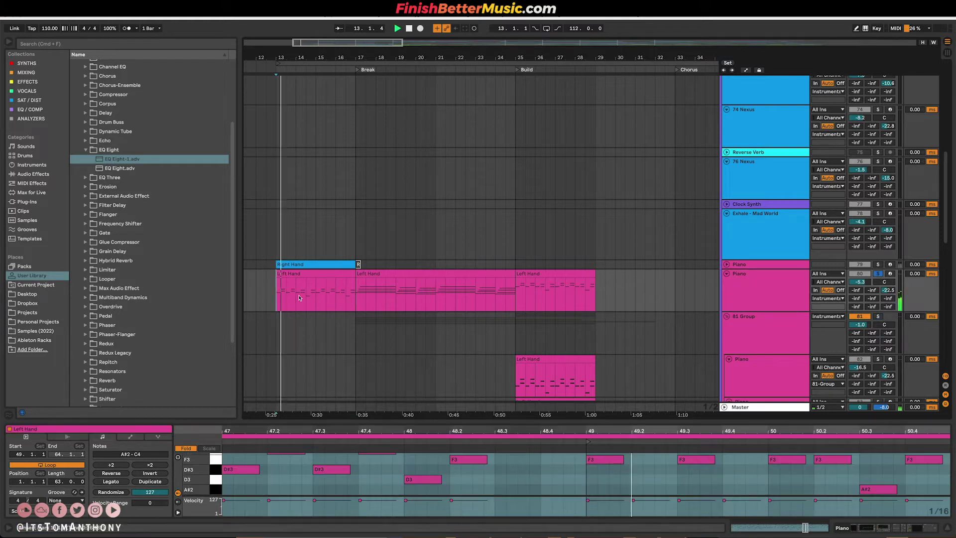
pyautogui.click(356, 296)
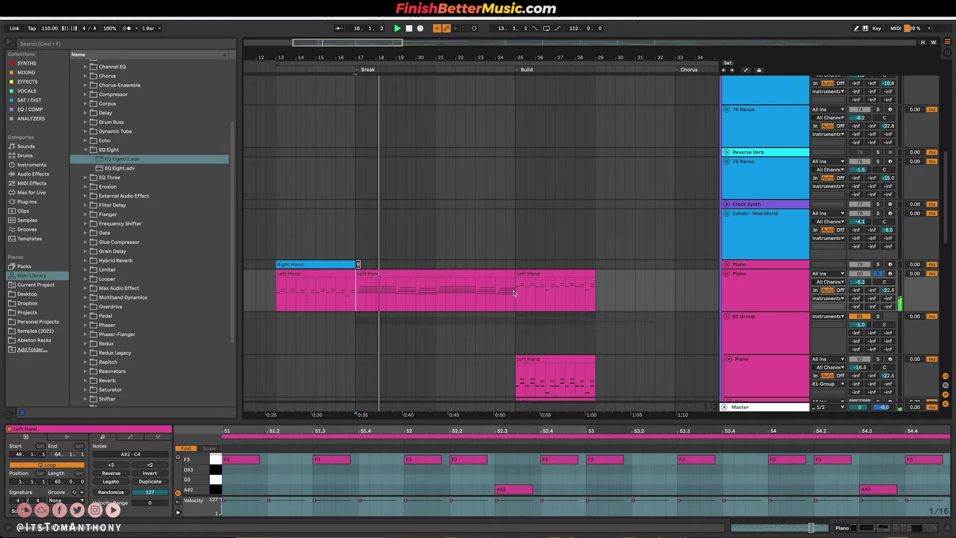
pyautogui.click(529, 315)
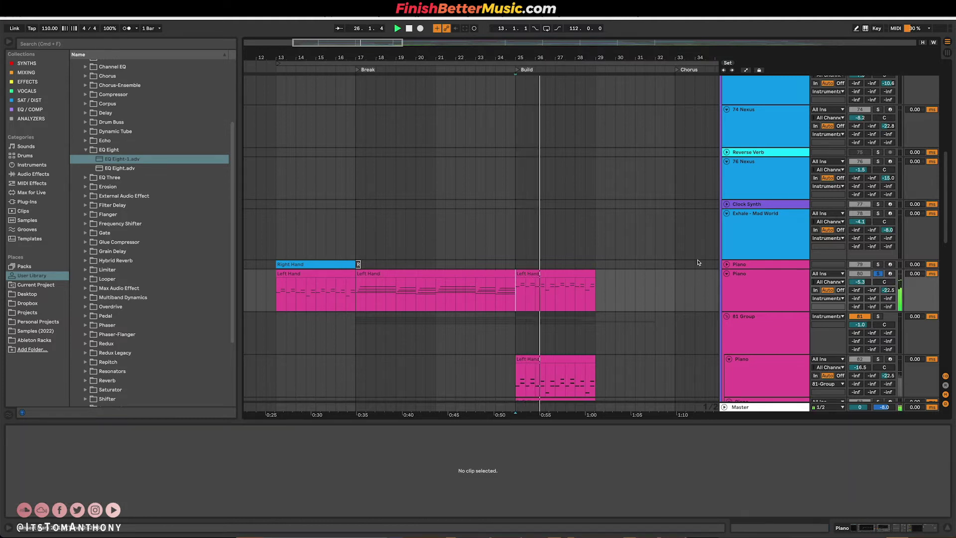
# Step: Solo the whole Instruments group and play it from bar 17, looking over its pad, freeze and cello layers
pyautogui.scroll(10, 697, 264)
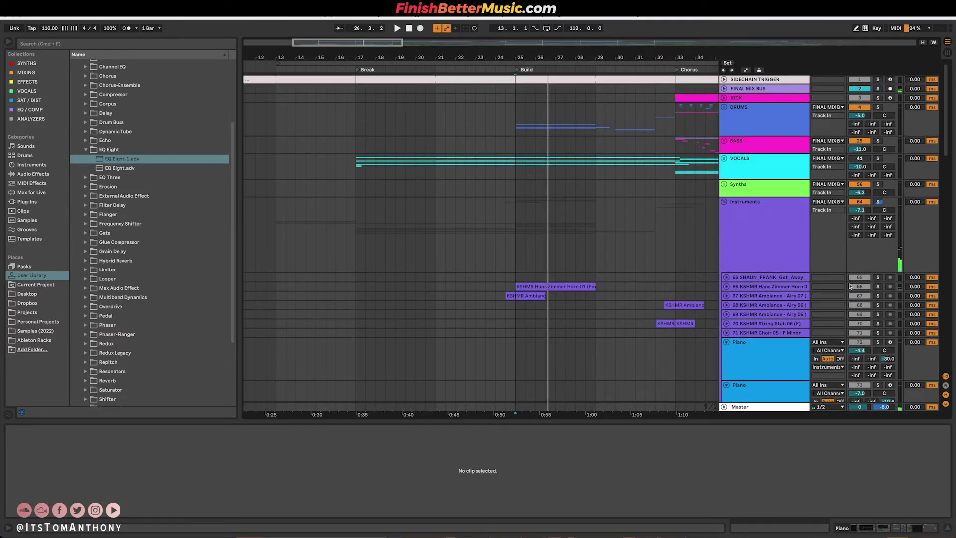
pyautogui.press('space')
pyautogui.scroll(-3, 431, 304)
pyautogui.scroll(-5, 431, 304)
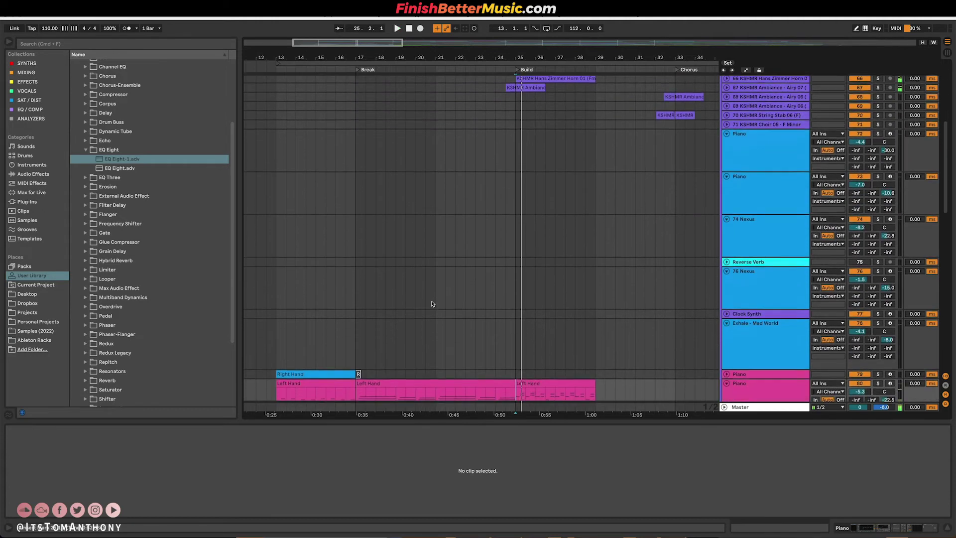
pyautogui.click(358, 301)
pyautogui.scroll(-6, 375, 296)
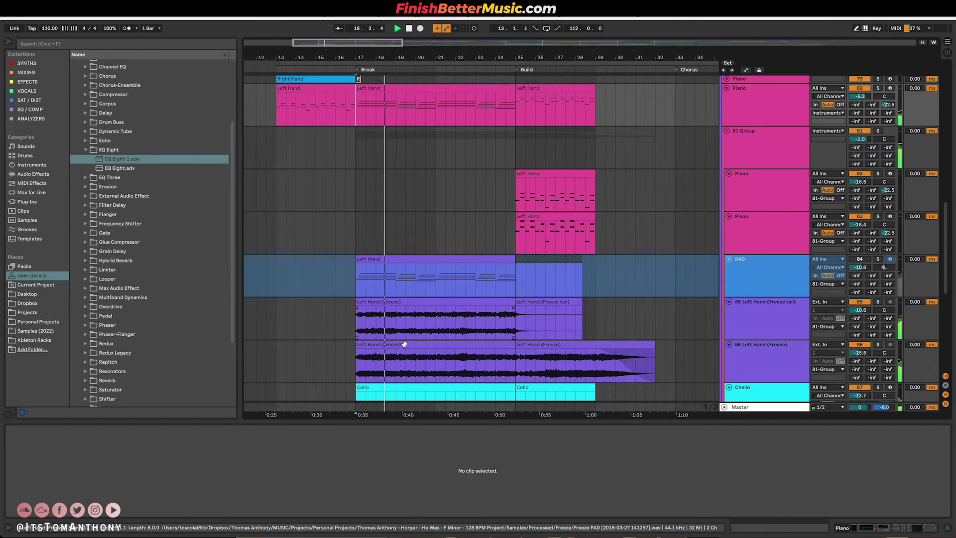
pyautogui.scroll(-5, 396, 299)
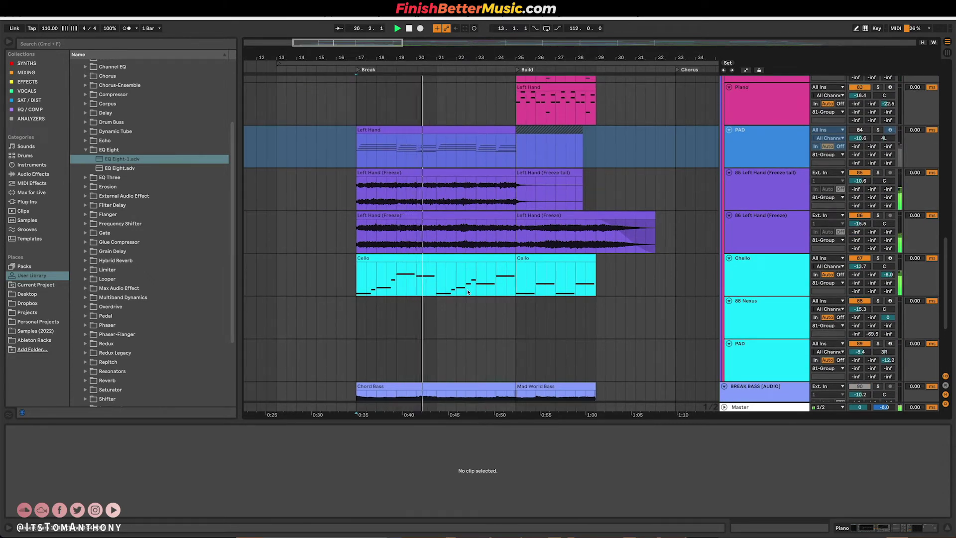
pyautogui.scroll(1, 450, 264)
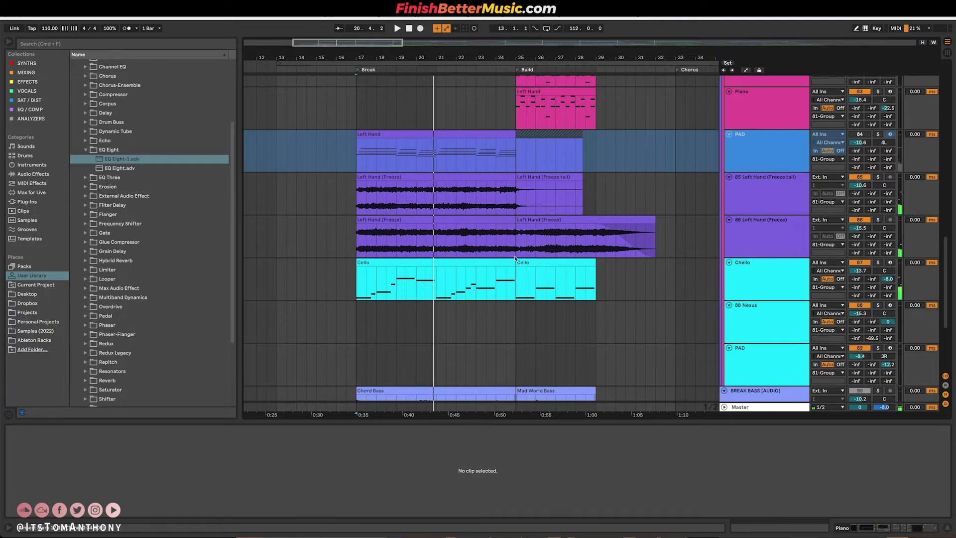
# Step: Play the soloed Instruments group from just before the Build and follow its piano, pad and cello layers through that section
pyautogui.scroll(6, 516, 249)
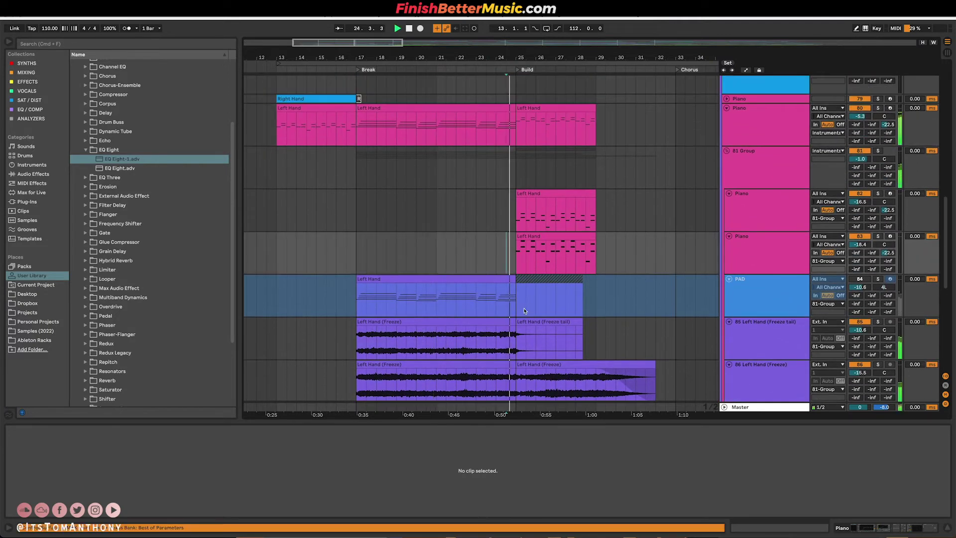
pyautogui.scroll(-8, 524, 310)
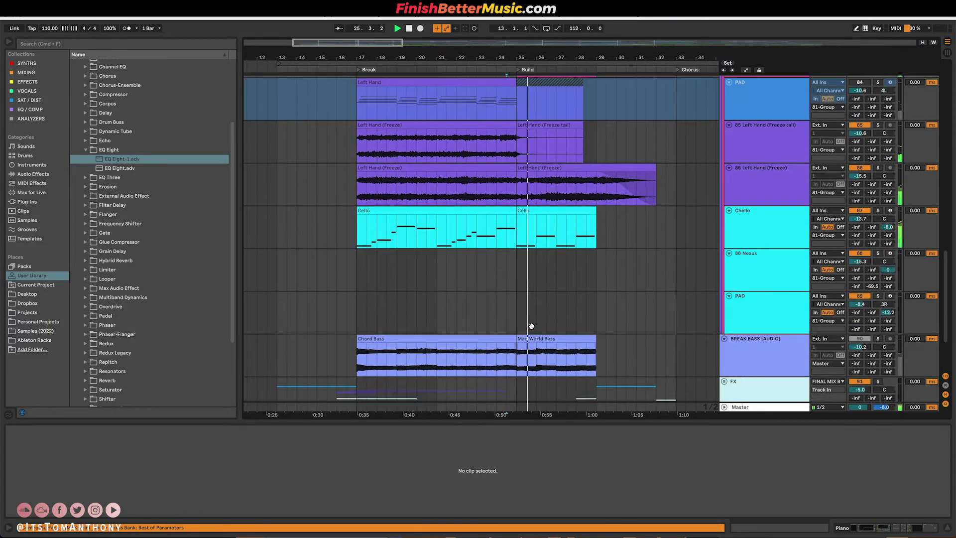
pyautogui.scroll(8, 531, 326)
pyautogui.hscroll(6, 498, 309)
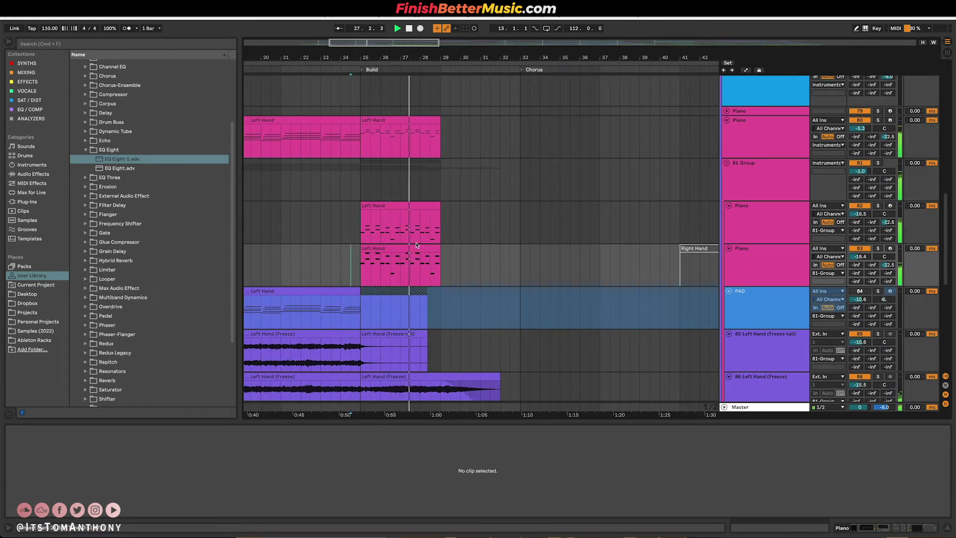
pyautogui.scroll(-2, 392, 246)
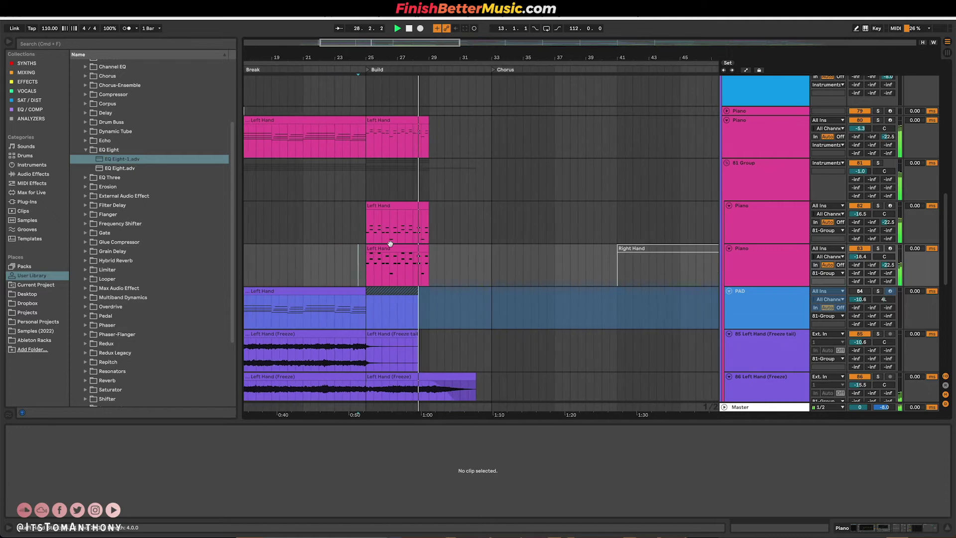
pyautogui.scroll(3, 390, 243)
pyautogui.hscroll(-3, 390, 243)
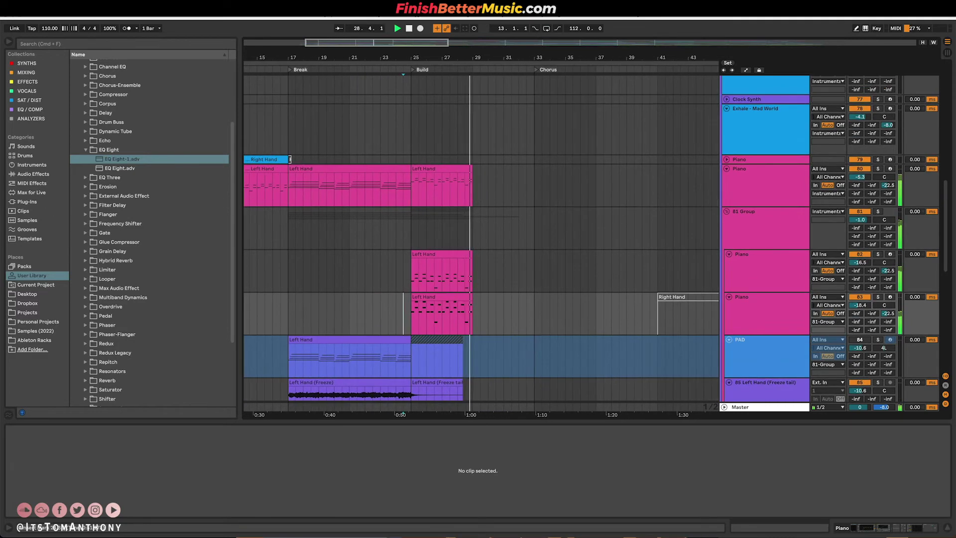
# Step: Fold 81 Group and the other tracks inside the Instruments group, and play the group from Breakdown 2 at bar 57
pyautogui.click(728, 169)
pyautogui.scroll(5, 578, 178)
pyautogui.scroll(-3, 577, 179)
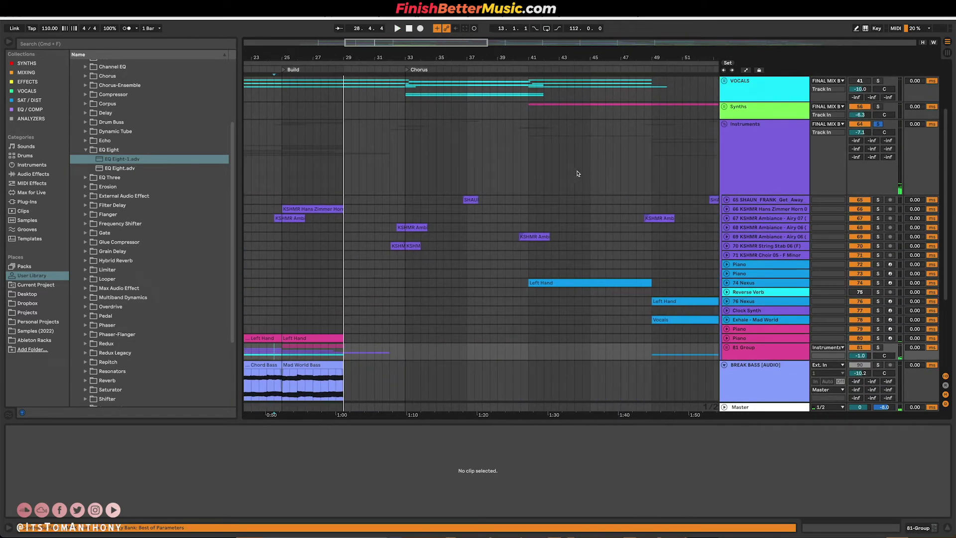
pyautogui.scroll(-5, 578, 178)
pyautogui.hscroll(6, 539, 250)
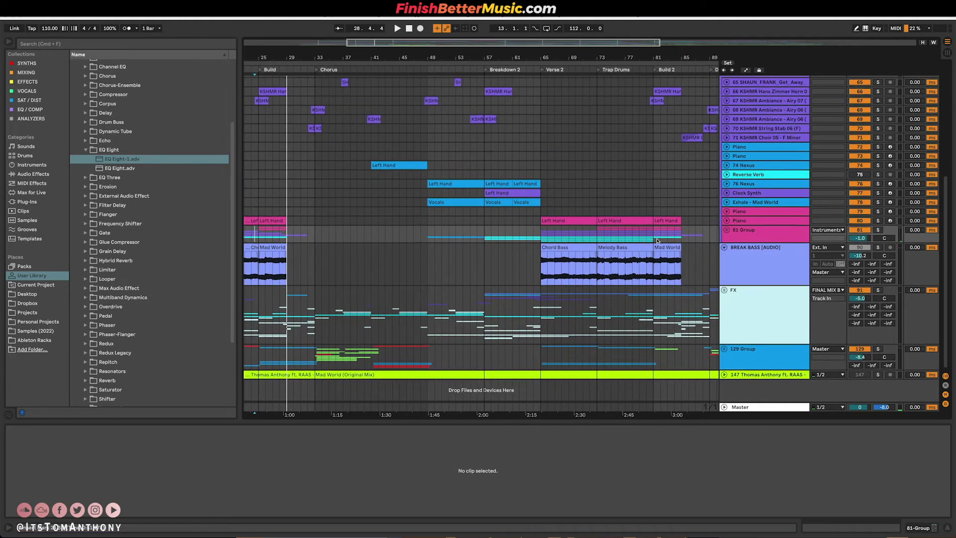
pyautogui.click(485, 264)
pyautogui.press('space')
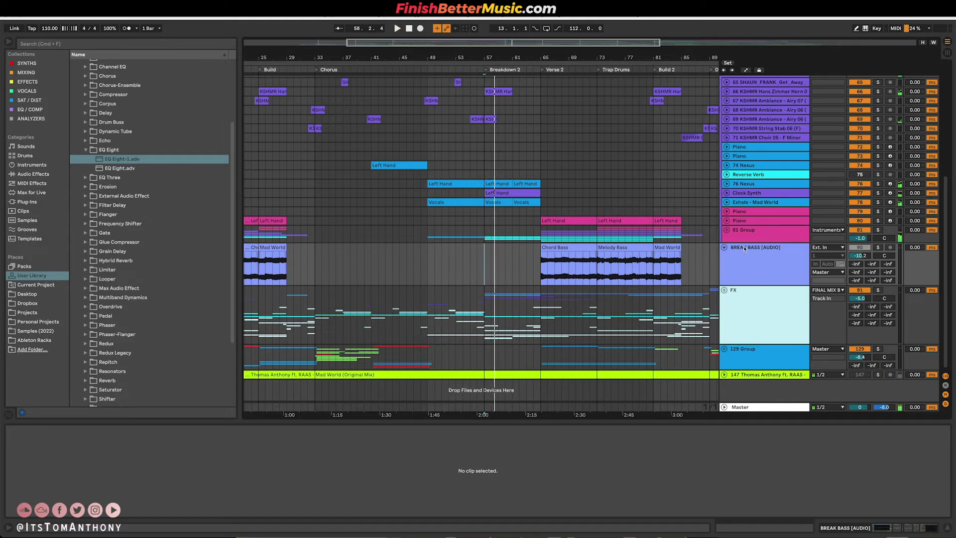
# Step: Unfold 81 Group and audition its Breakdown 2 layers from bar 57, soloing Chello first and 88 Nexus second
pyautogui.click(726, 230)
pyautogui.scroll(-8, 875, 210)
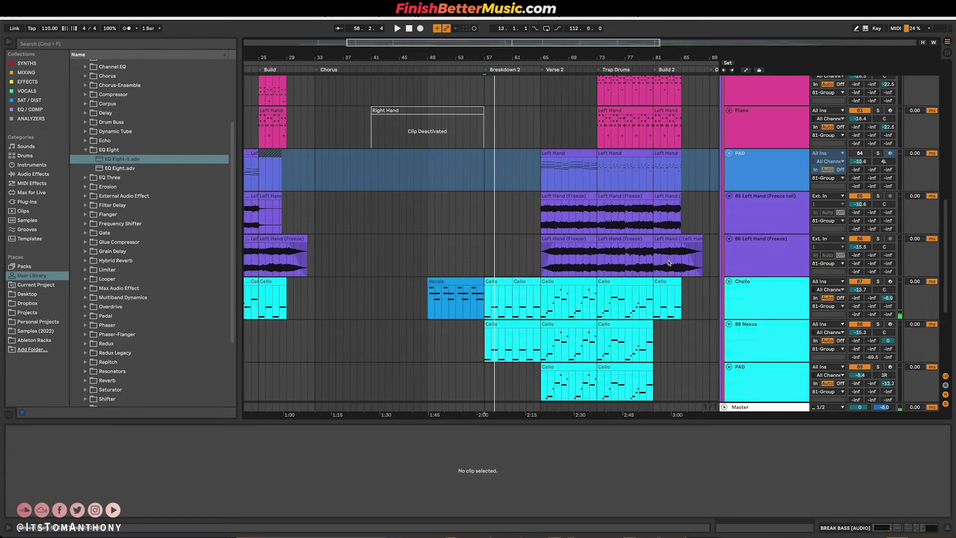
pyautogui.click(878, 194)
pyautogui.press('space')
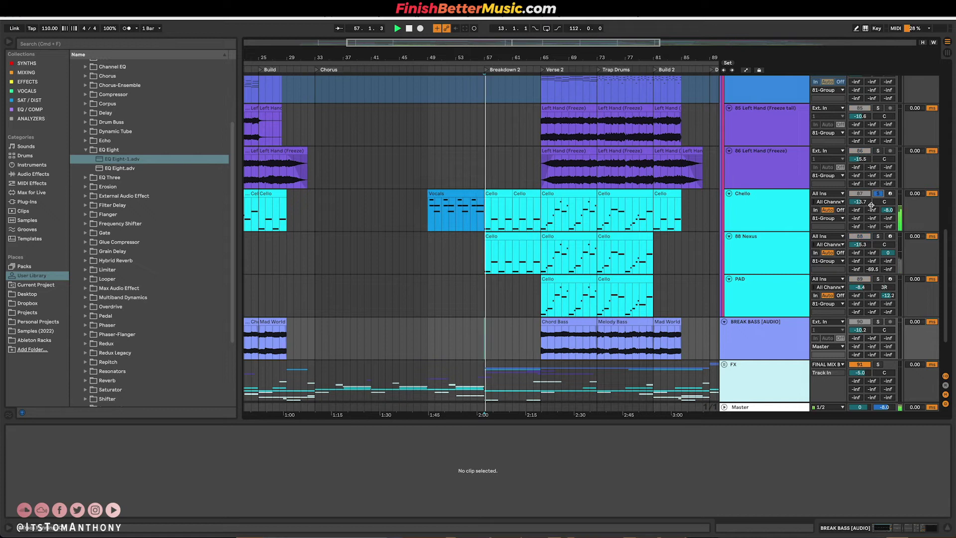
pyautogui.click(878, 236)
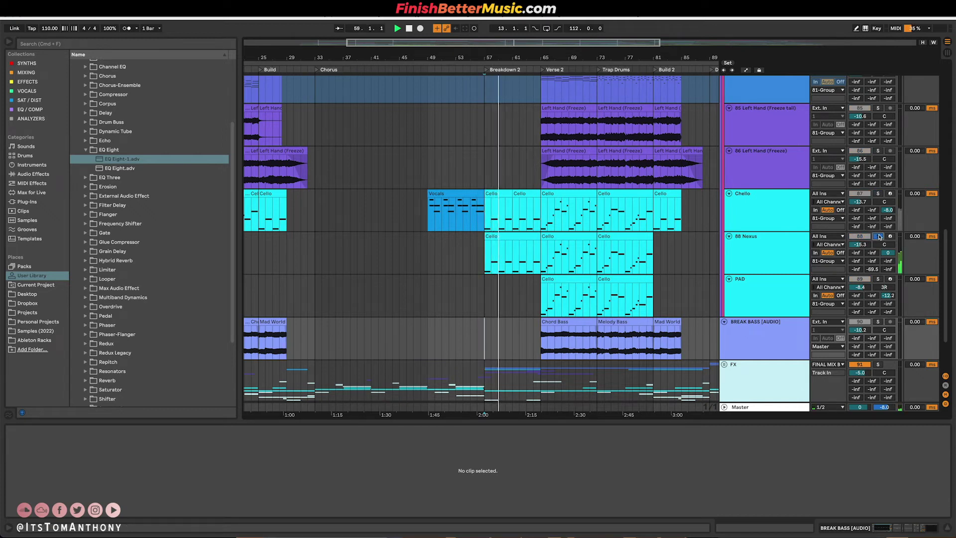
# Step: Unfold the Exhale - Mad World track, solo it and play its Vocals clips from bar 57
pyautogui.scroll(5, 822, 241)
pyautogui.scroll(5, 747, 244)
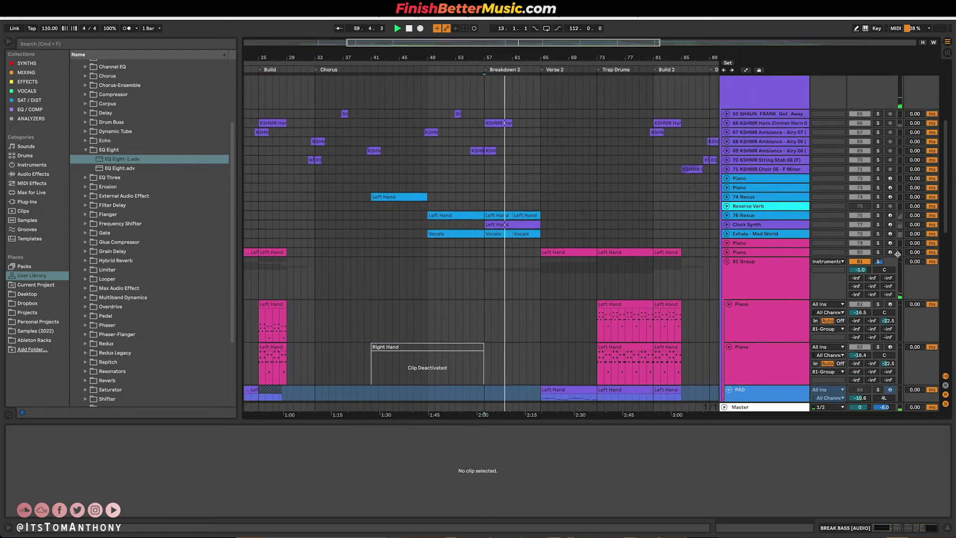
pyautogui.click(727, 234)
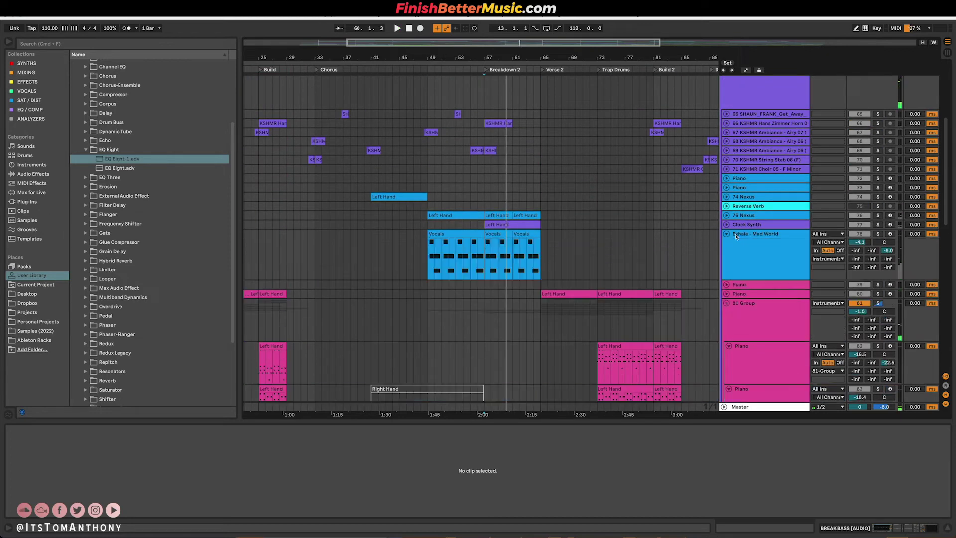
pyautogui.click(879, 235)
pyautogui.press('space')
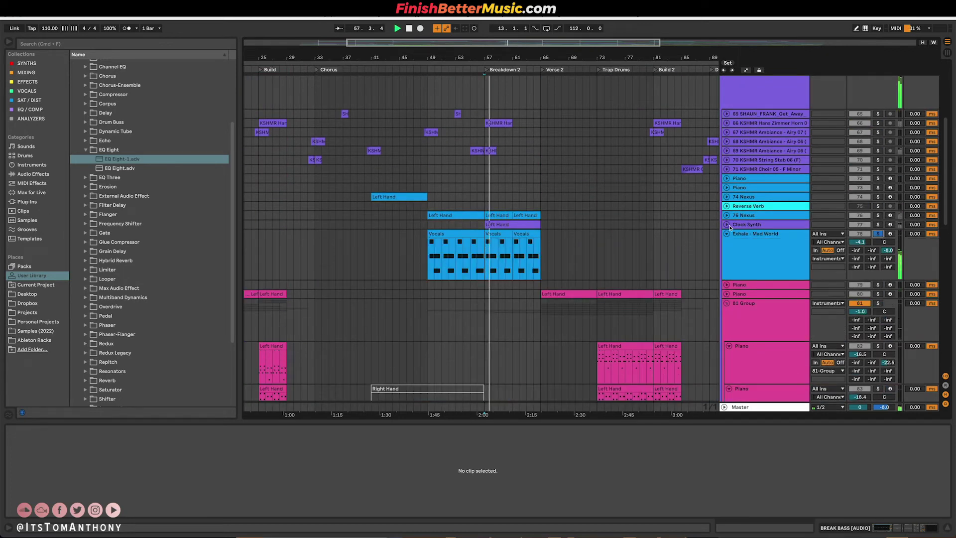
# Step: Unfold the Clock Synth and 76 Nexus tracks and solo each in turn to hear its Left Hand part in Breakdown 2
pyautogui.click(726, 224)
pyautogui.click(878, 225)
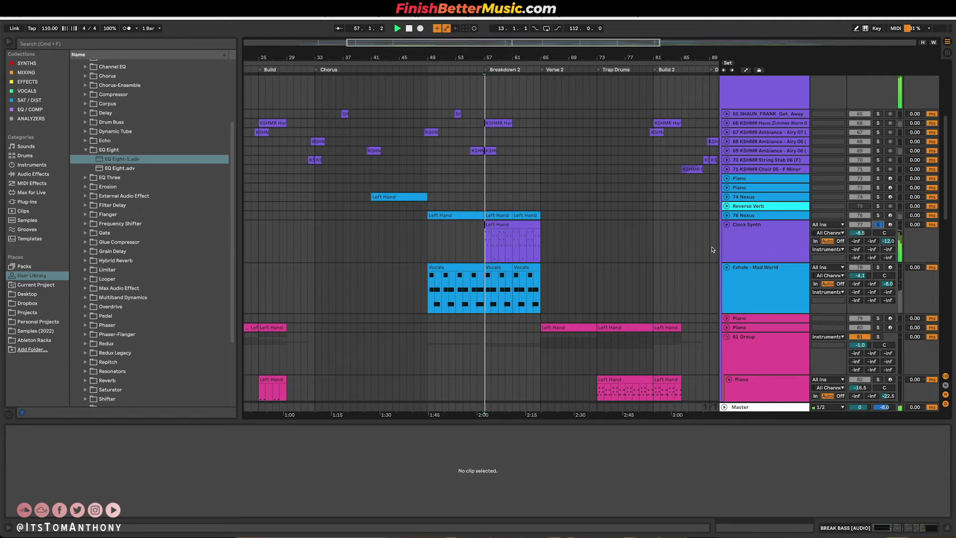
pyautogui.click(726, 215)
pyautogui.click(877, 216)
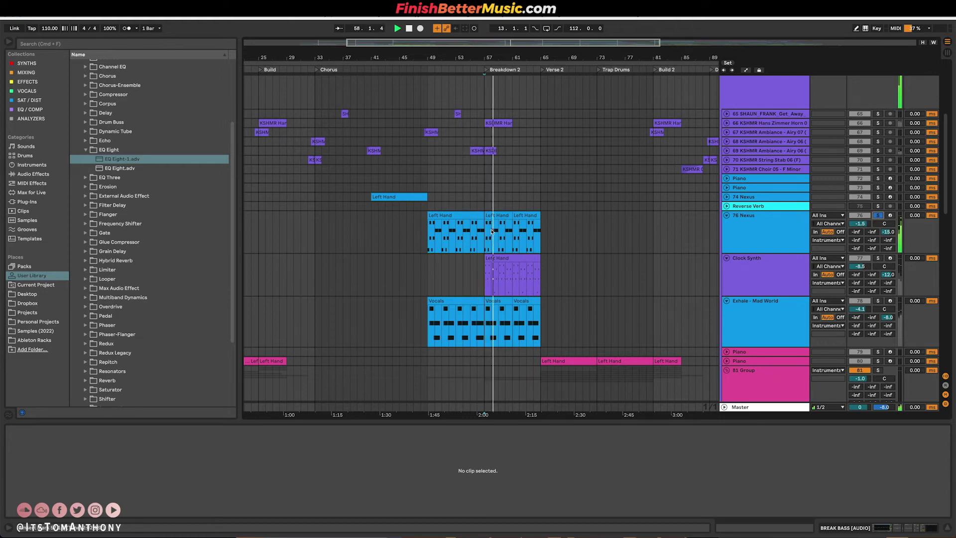
# Step: Select the 76 Nexus Left Hand clips in Breakdown 2 from bar 57 to 65 to view their notes
pyautogui.moveTo(481, 232); pyautogui.dragTo(541, 234)
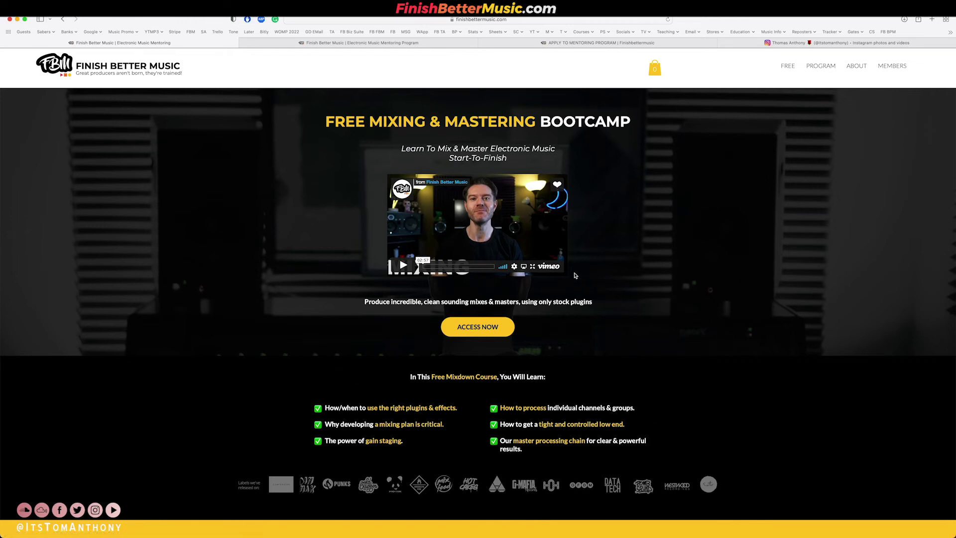
pyautogui.hotkey('ctrl', 'Left')
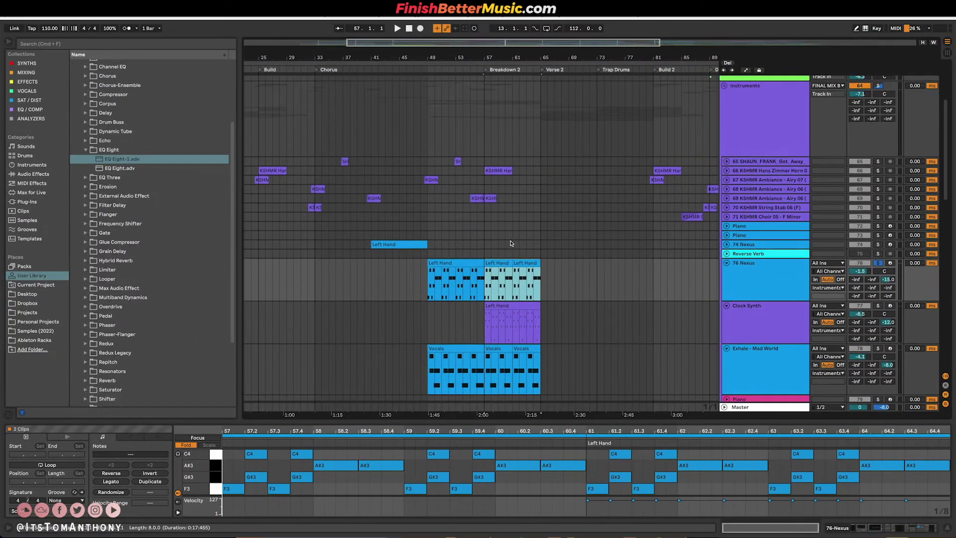
pyautogui.scroll(-2, 508, 244)
pyautogui.scroll(6, 438, 249)
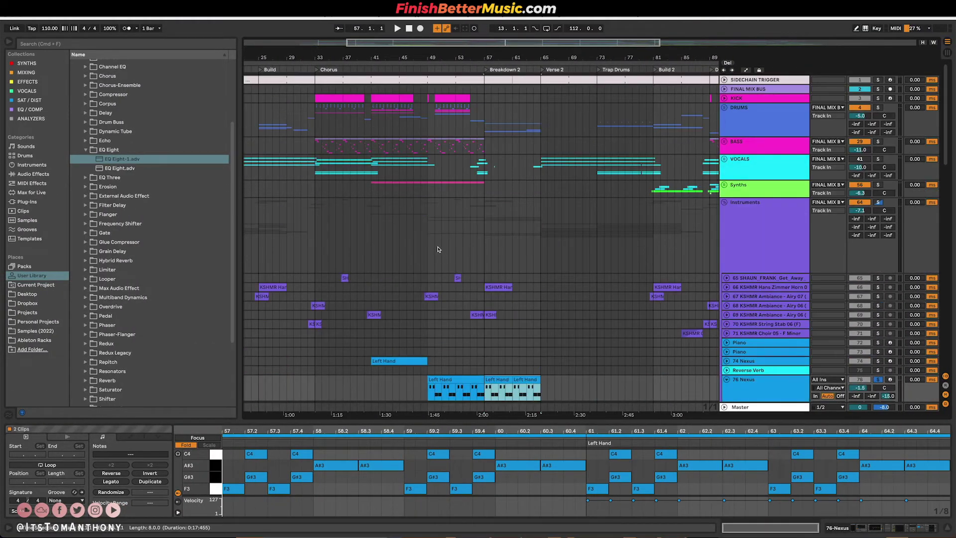
# Step: Switch to the browser, look through the Finish Better Music mentoring program page, and open the program application page
pyautogui.hotkey('ctrl', 'Right')
pyautogui.hotkey('ctrl', 'Left')
pyautogui.hotkey('ctrl', 'Right')
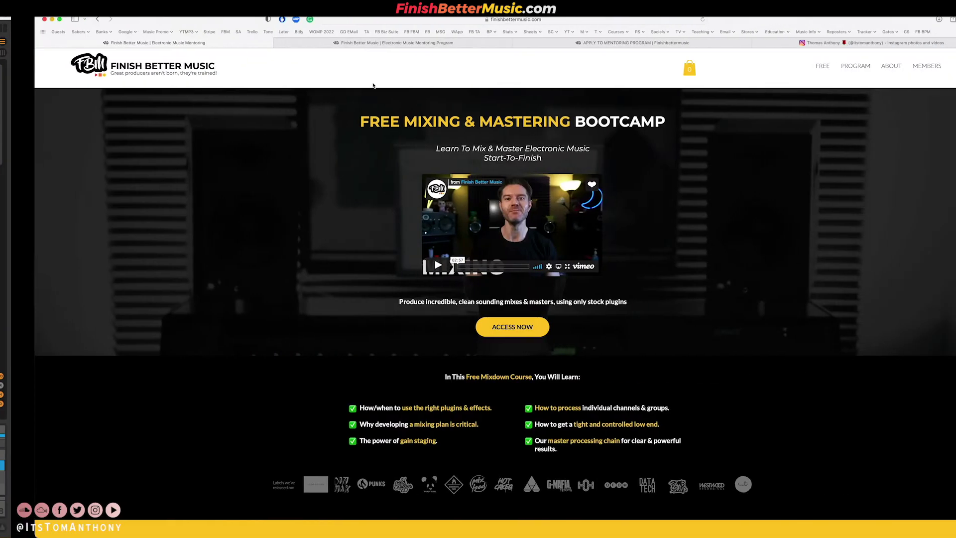
pyautogui.hotkey('ctrl', 'Tab')
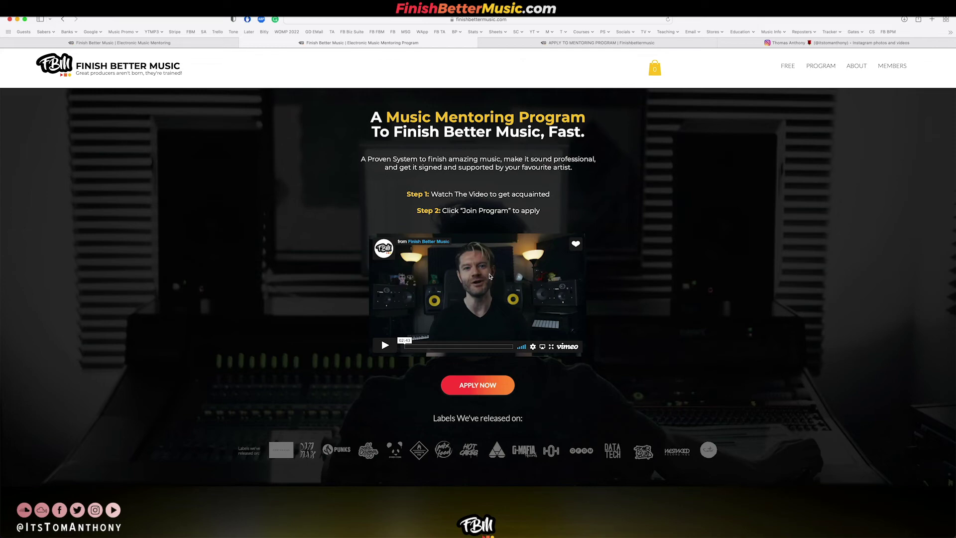
pyautogui.scroll(-20, 514, 284)
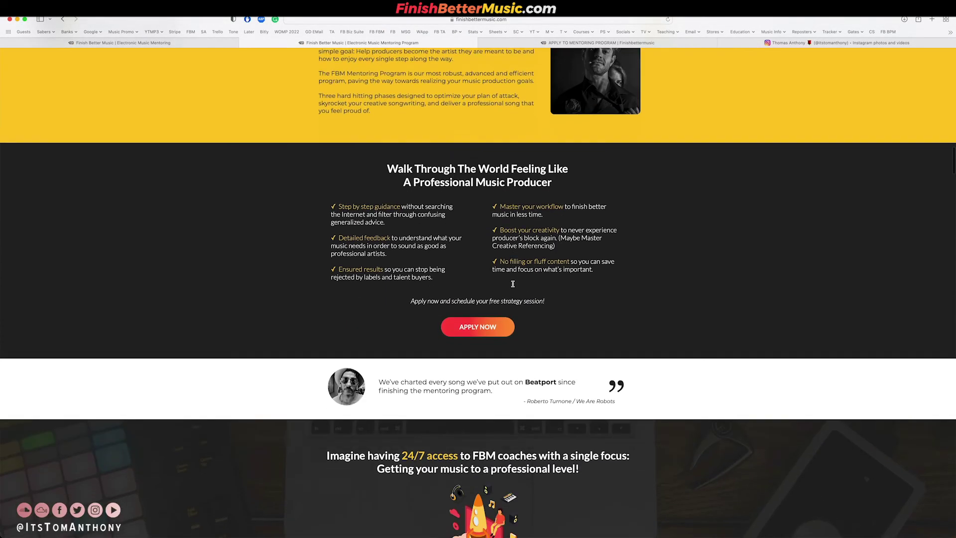
pyautogui.scroll(-20, 513, 284)
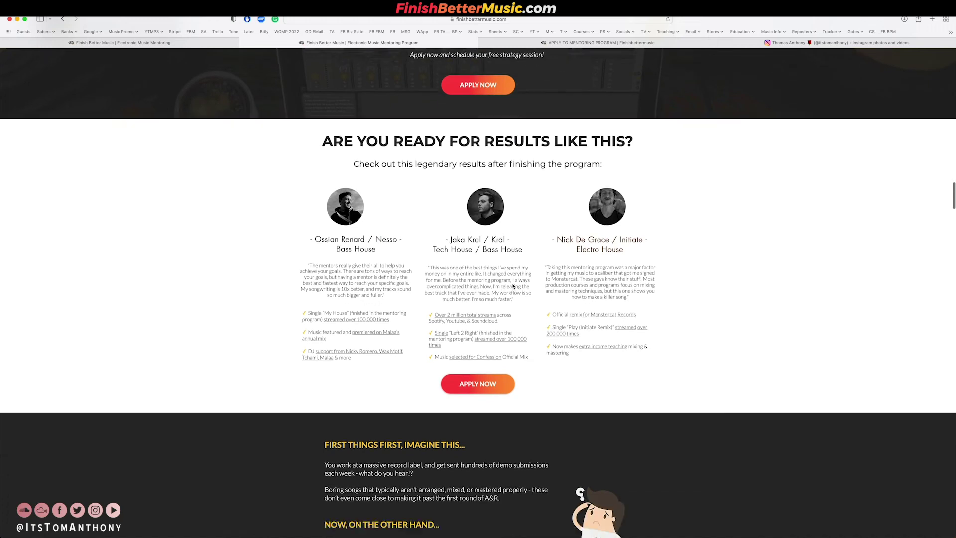
pyautogui.scroll(-10, 513, 286)
pyautogui.scroll(20, 503, 249)
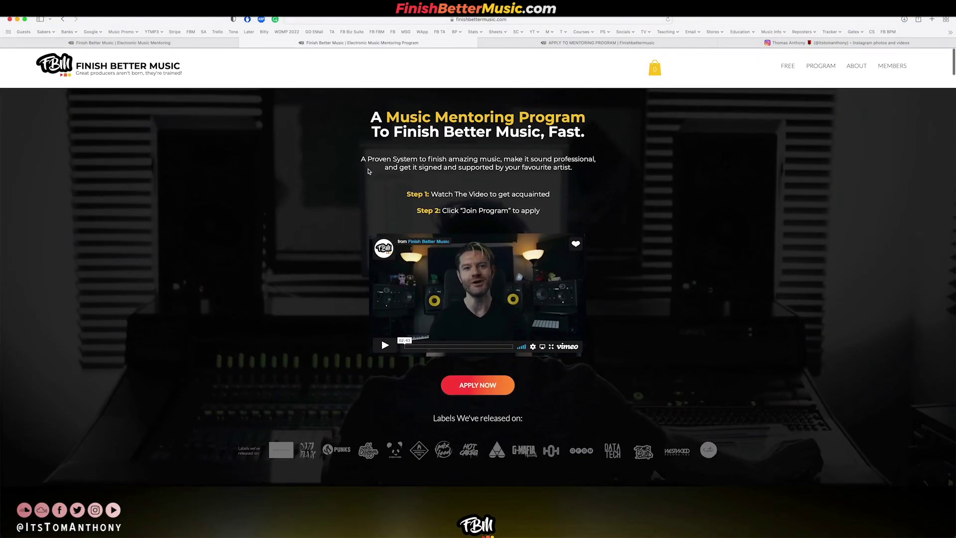
pyautogui.click(581, 41)
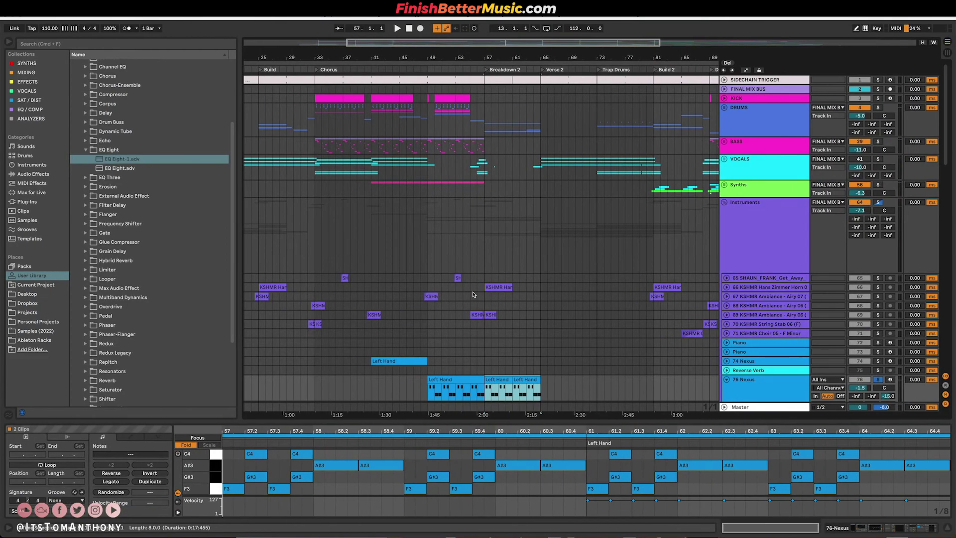
# Step: Return to Ableton Live and select the 76 Nexus Left Hand clips from bar 49 to 65
pyautogui.scroll(-5, 488, 268)
pyautogui.moveTo(488, 267); pyautogui.dragTo(543, 259)
pyautogui.scroll(5, 542, 259)
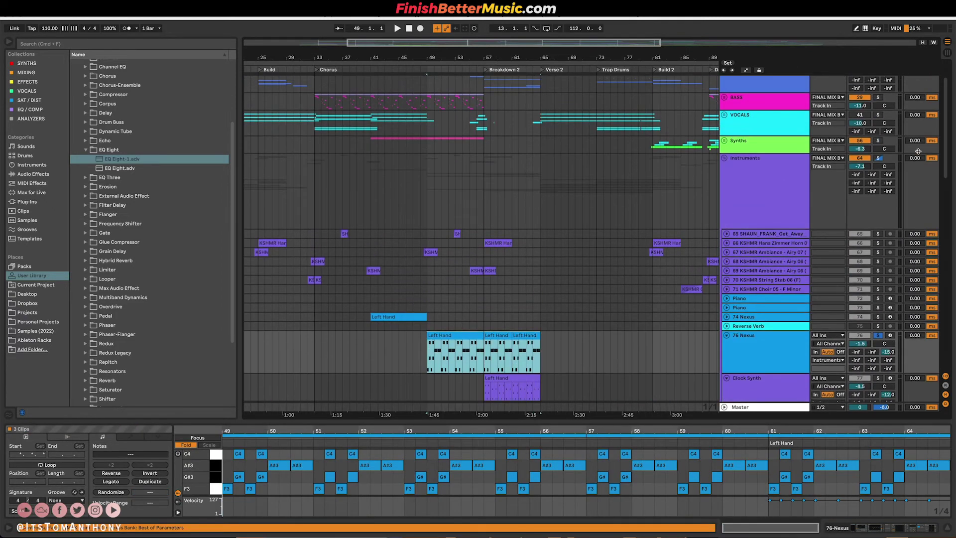
# Step: Unsolo 76 Nexus and play all layers of Breakdown 2 together from bar 57
pyautogui.scroll(-4, 482, 274)
pyautogui.press('space')
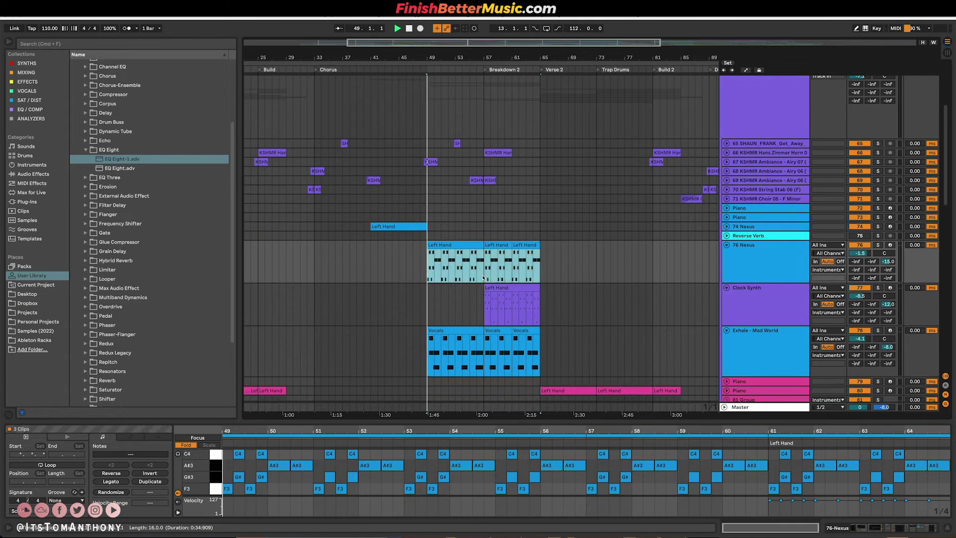
pyautogui.click(482, 274)
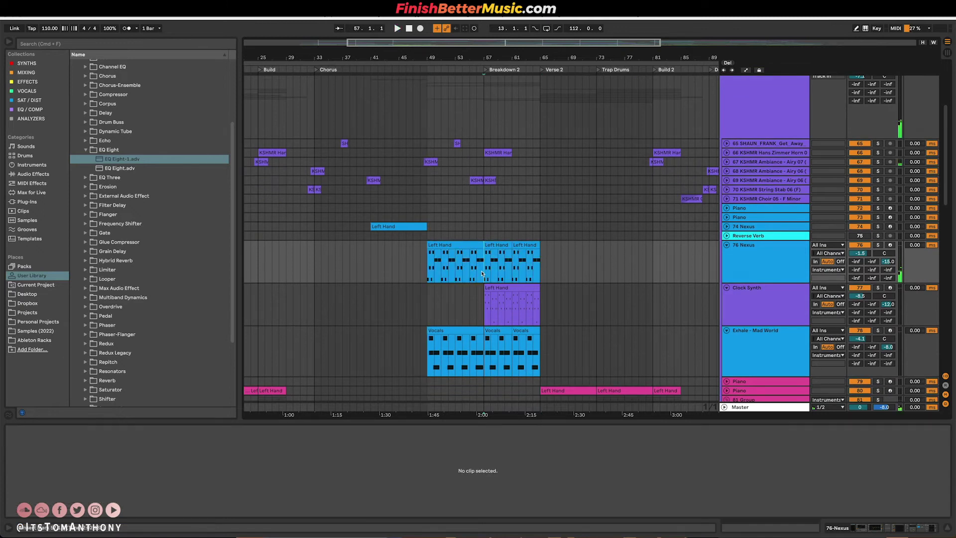
pyautogui.press('space')
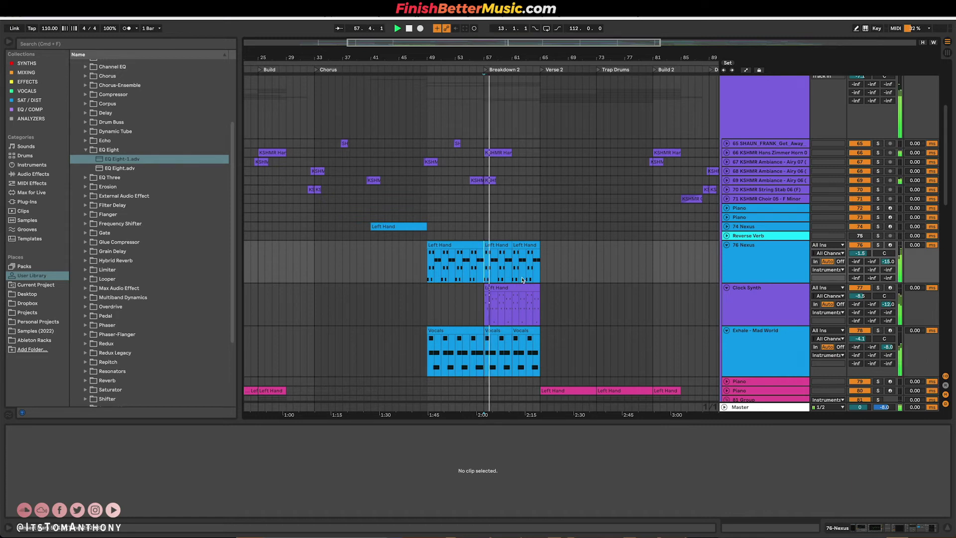
pyautogui.scroll(-5, 503, 229)
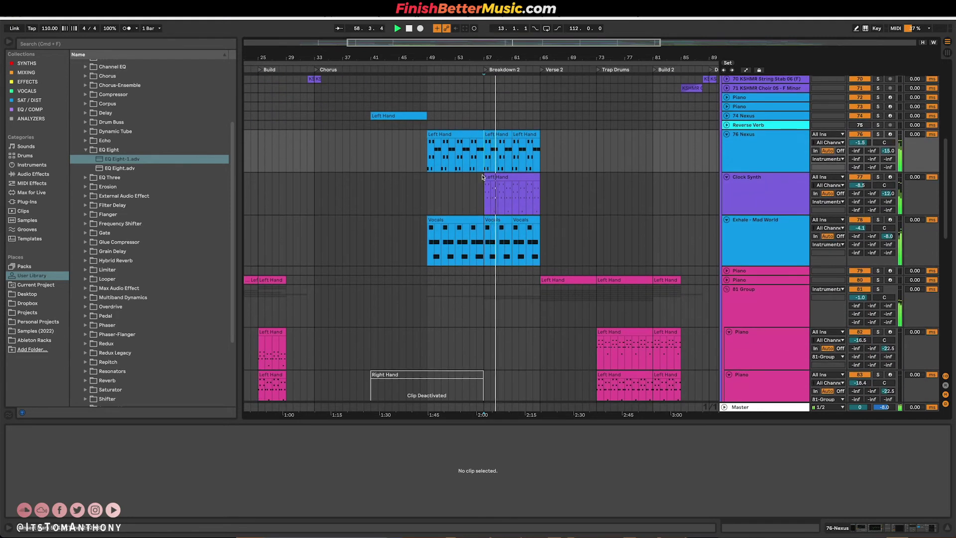
pyautogui.scroll(-15, 482, 177)
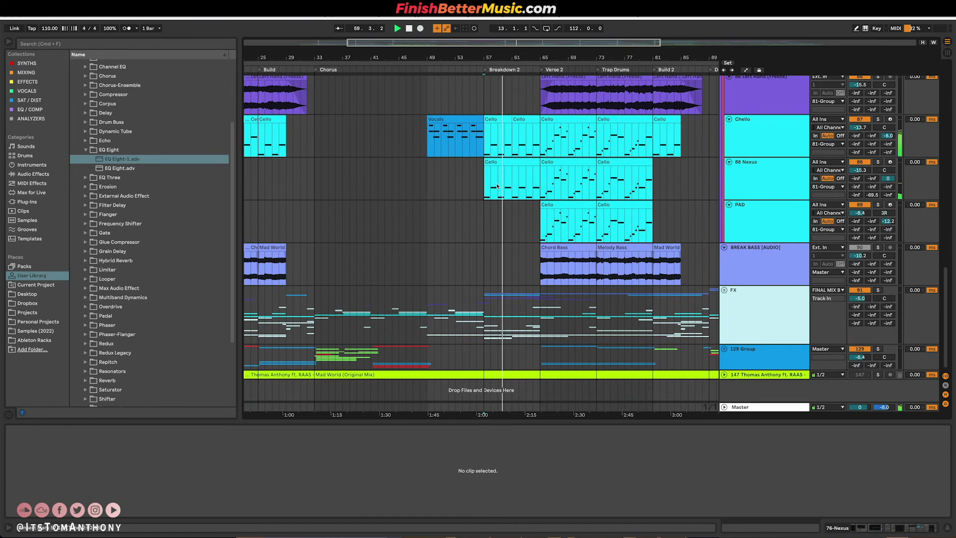
# Step: Unfold and solo the FX group, and expand its CLOCK track and the two FX tracks below it during playback
pyautogui.click(724, 290)
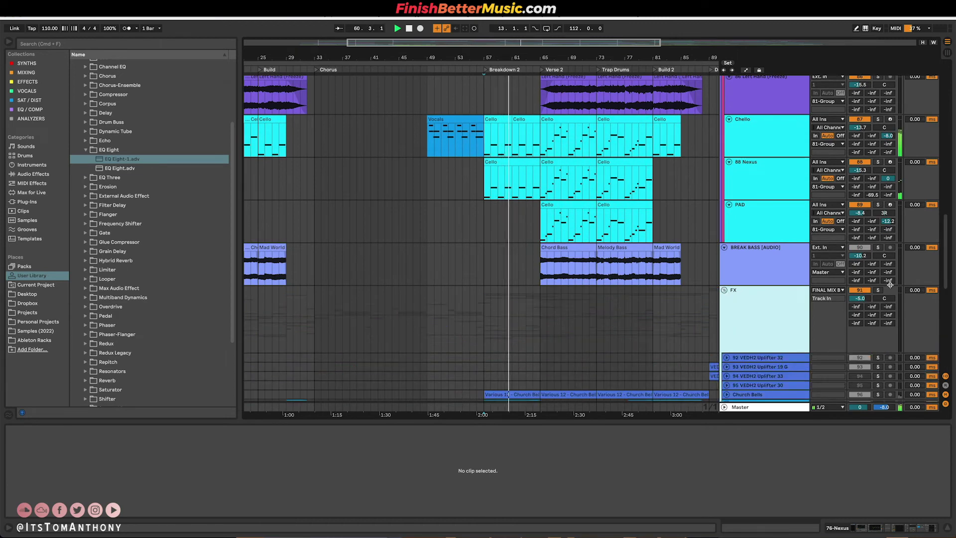
pyautogui.scroll(-8, 699, 233)
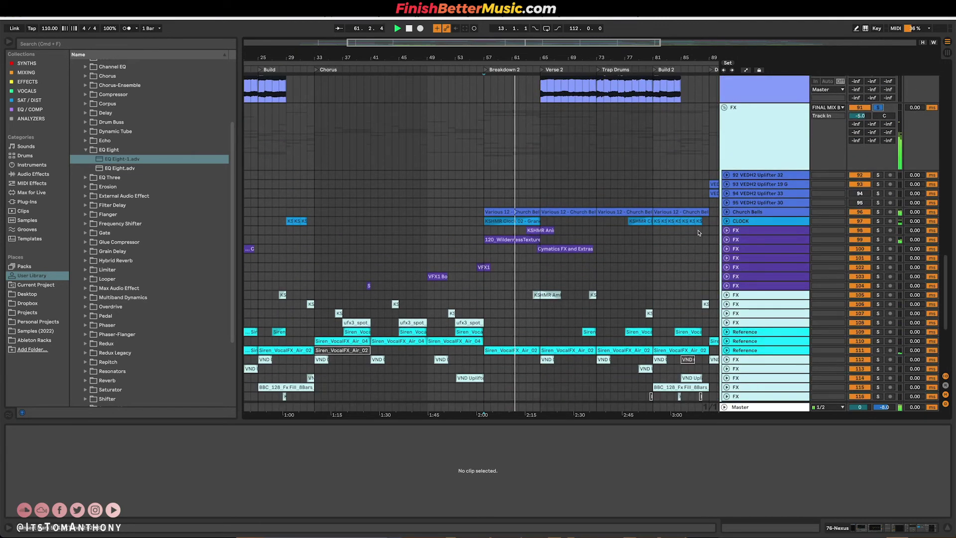
pyautogui.click(726, 221)
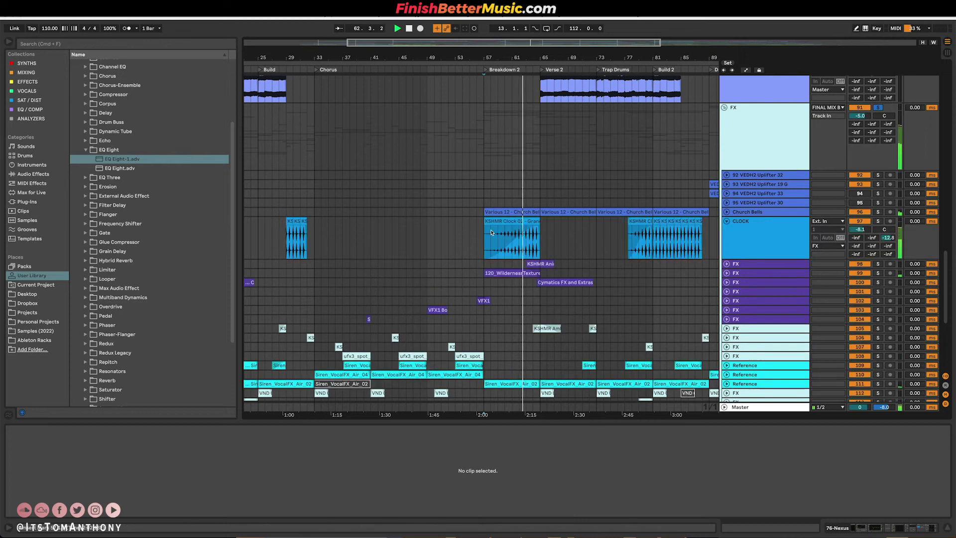
pyautogui.click(727, 264)
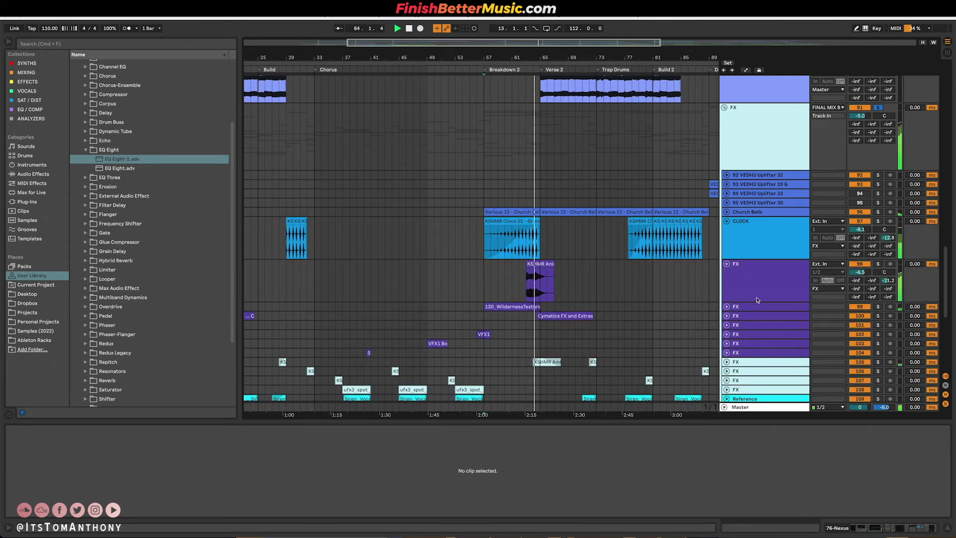
pyautogui.click(726, 307)
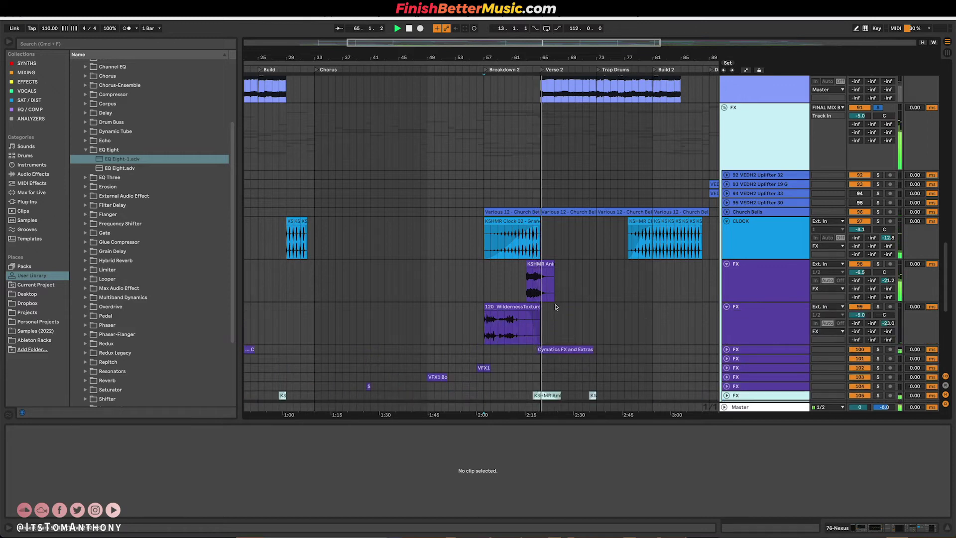
# Step: Solo the FX track holding the KSHMR Animals Howl clip and play it from bar 63
pyautogui.click(542, 264)
pyautogui.click(879, 264)
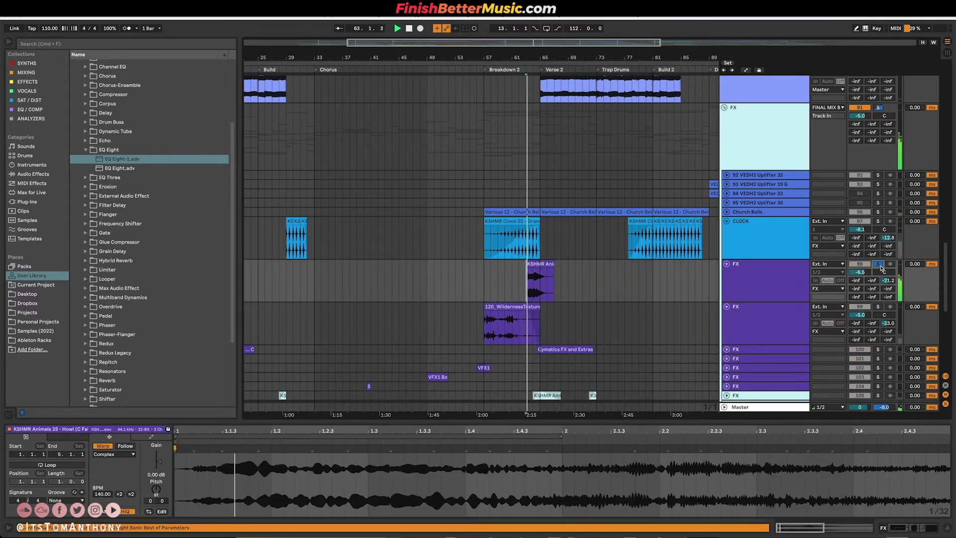
pyautogui.scroll(5, 914, 259)
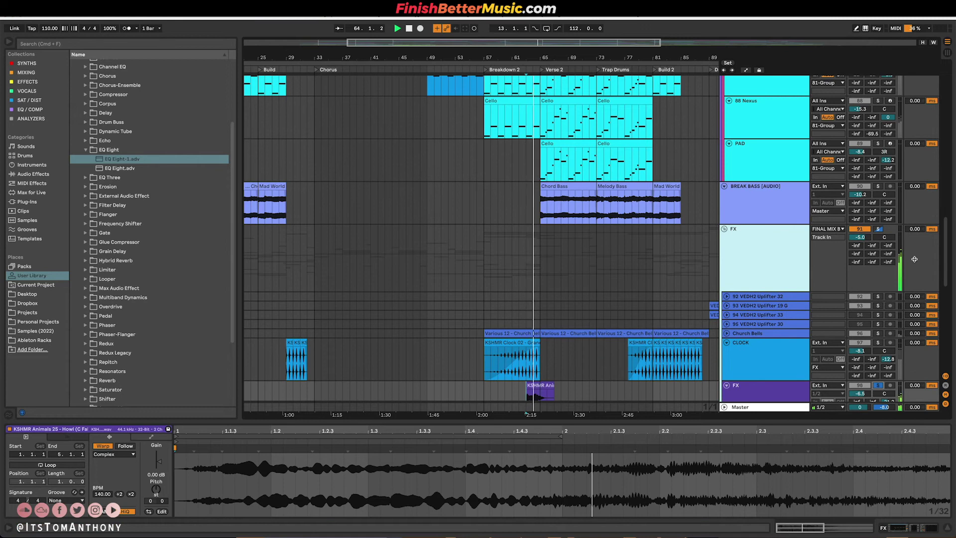
# Step: Clear the FX solos and play the KSHMR Clock and Howl clips in the full mix from about bars 59 and 63
pyautogui.click(878, 229)
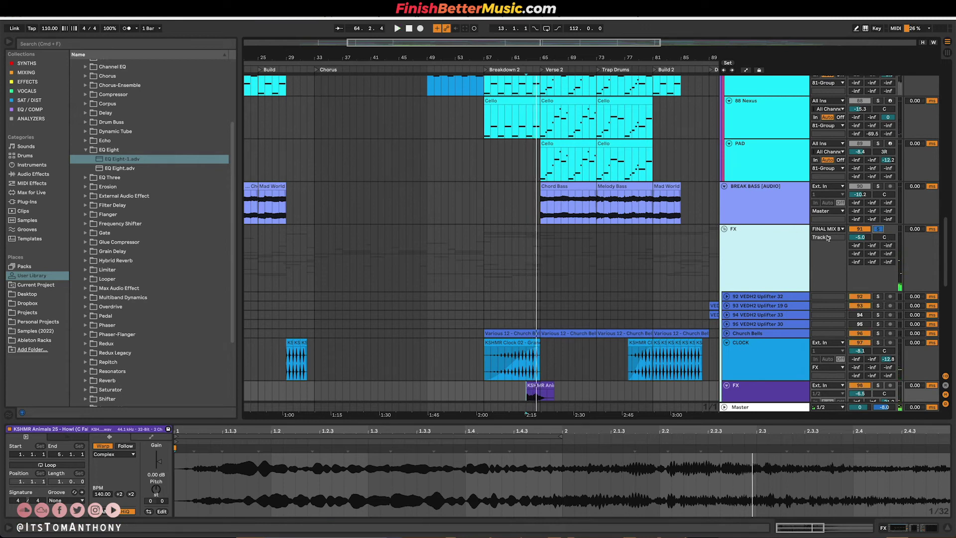
pyautogui.click(879, 231)
pyautogui.click(502, 359)
pyautogui.scroll(-5, 533, 332)
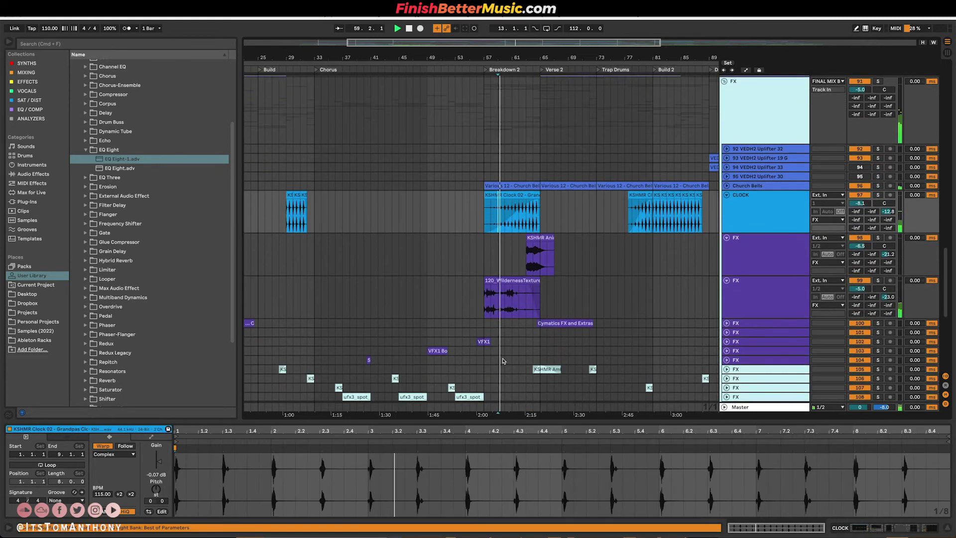
pyautogui.click(529, 251)
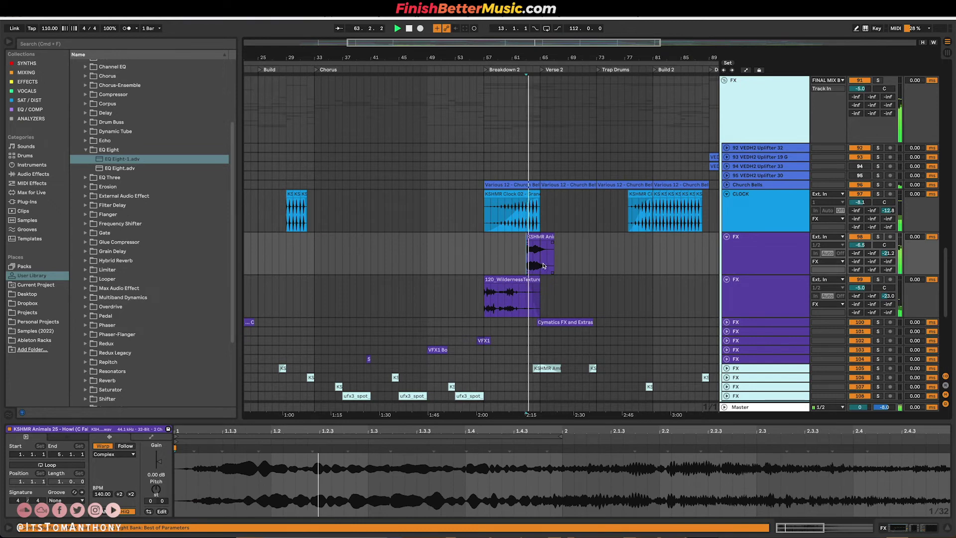
pyautogui.scroll(4, 509, 266)
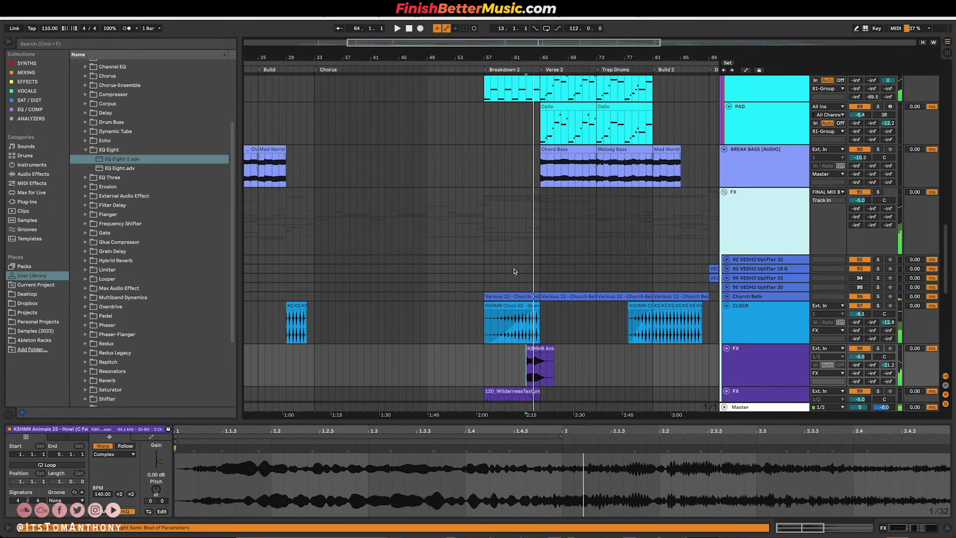
pyautogui.scroll(4, 508, 284)
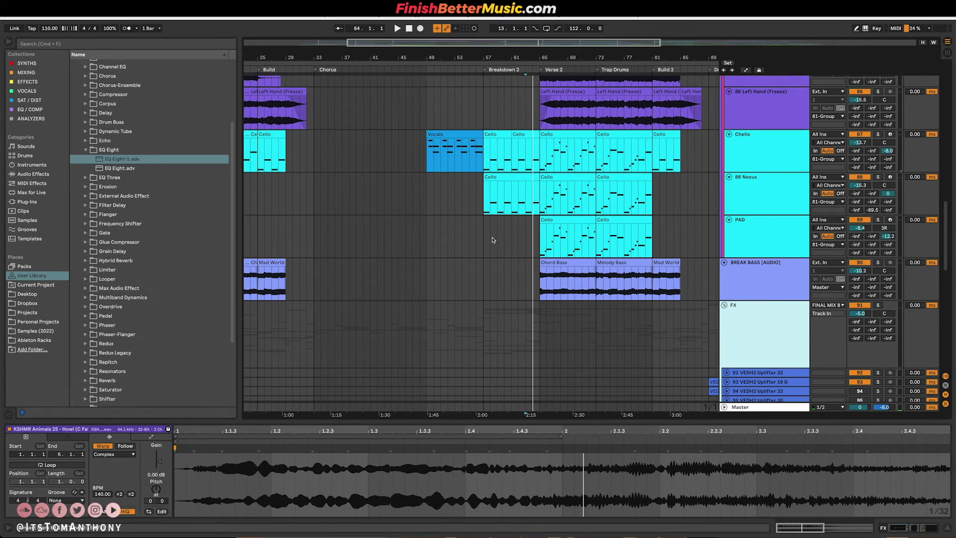
# Step: Select the Breakdown 2 Cello clips on the Chello and 88 Nexus tracks to view their notes
pyautogui.moveTo(489, 156); pyautogui.dragTo(540, 204)
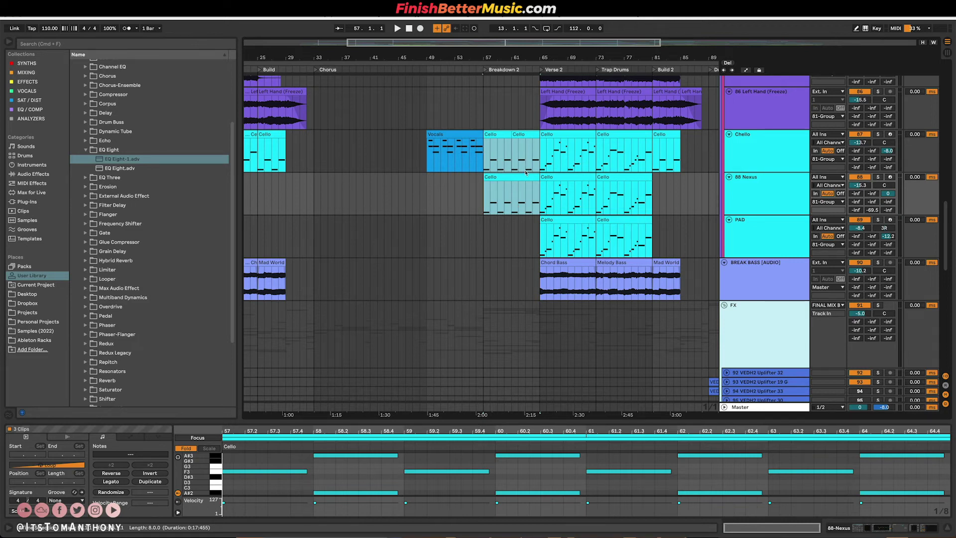
pyautogui.moveTo(483, 156); pyautogui.dragTo(538, 154)
# Step: Play Verse 2 from bar 65 and look over its FX and 81 Group layers
pyautogui.hscroll(3, 538, 154)
pyautogui.scroll(3, 538, 154)
pyautogui.click(472, 219)
pyautogui.press('space')
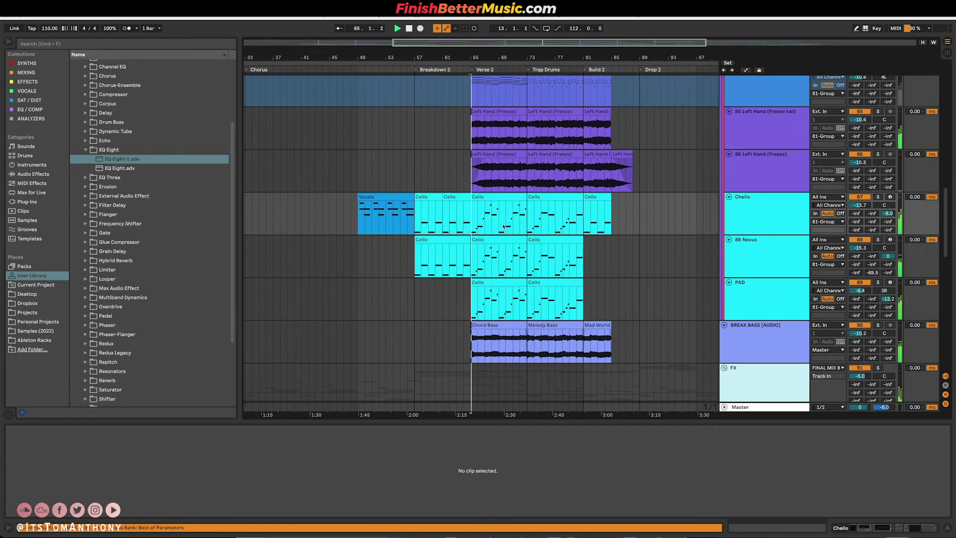
pyautogui.scroll(-10, 676, 288)
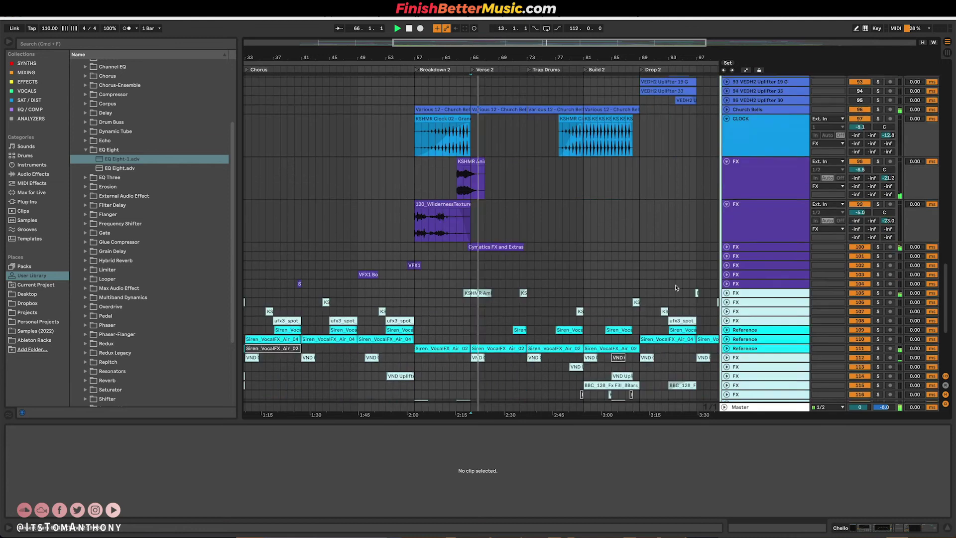
pyautogui.scroll(-8, 676, 287)
pyautogui.scroll(3, 676, 288)
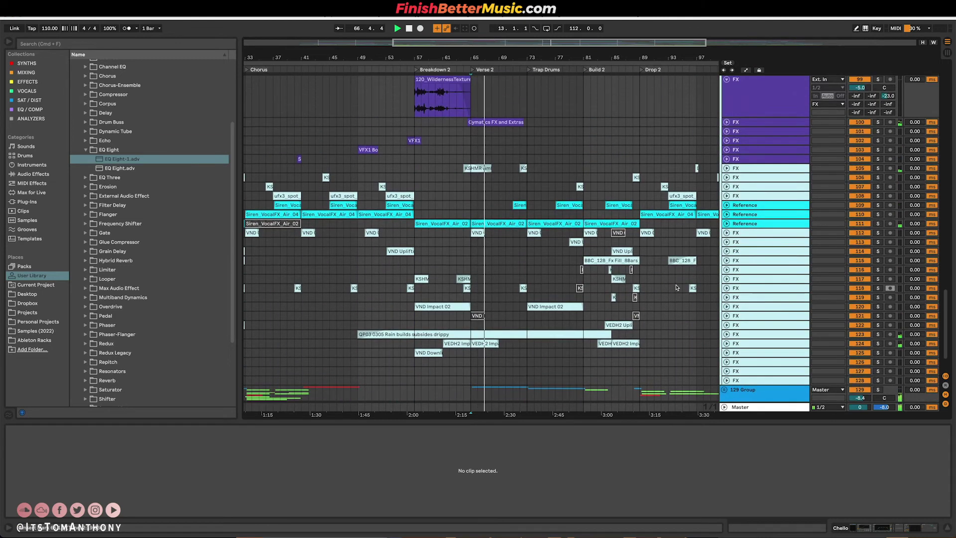
pyautogui.scroll(15, 676, 288)
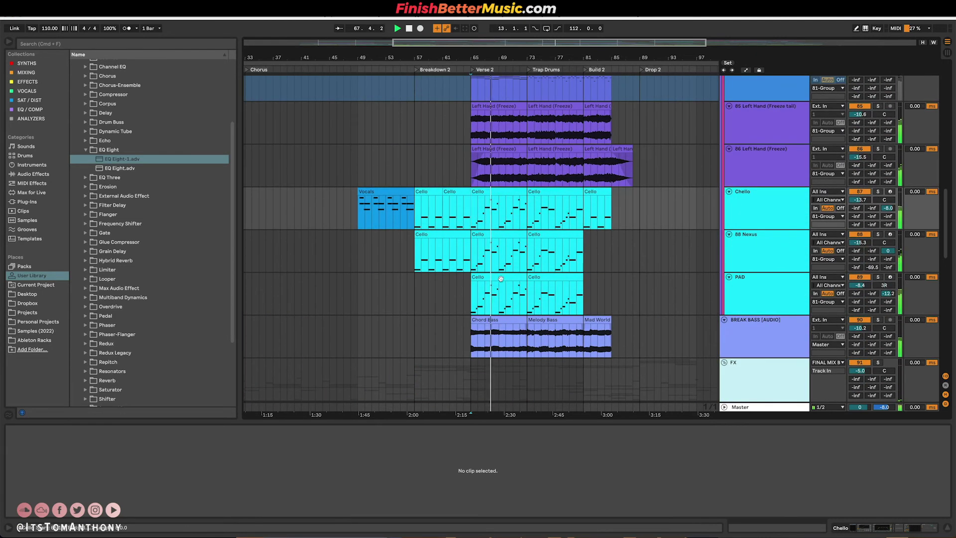
pyautogui.scroll(4, 501, 277)
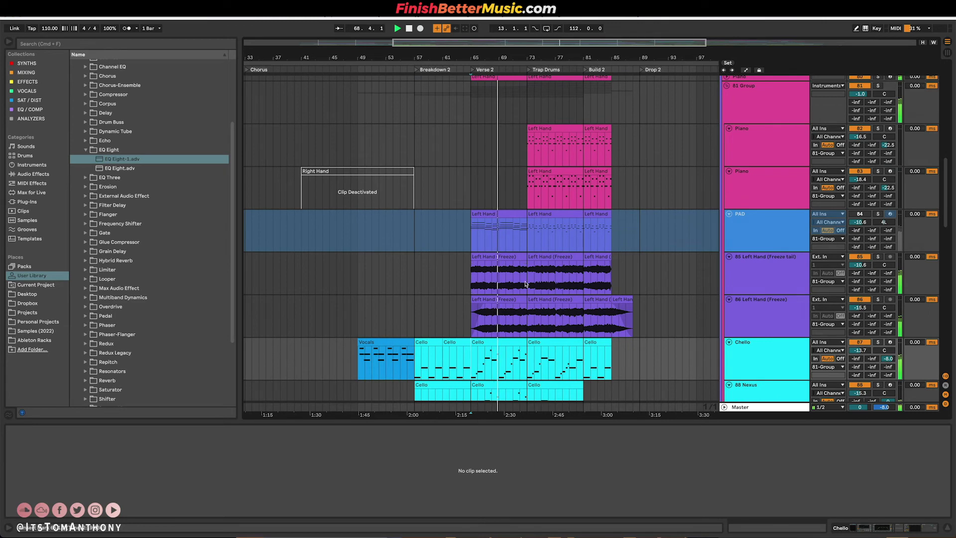
# Step: Play Verse 2 from about bar 71 at the blue PAD track's Left Hand clip, and fold the FX group
pyautogui.scroll(-1, 530, 260)
pyautogui.click(514, 194)
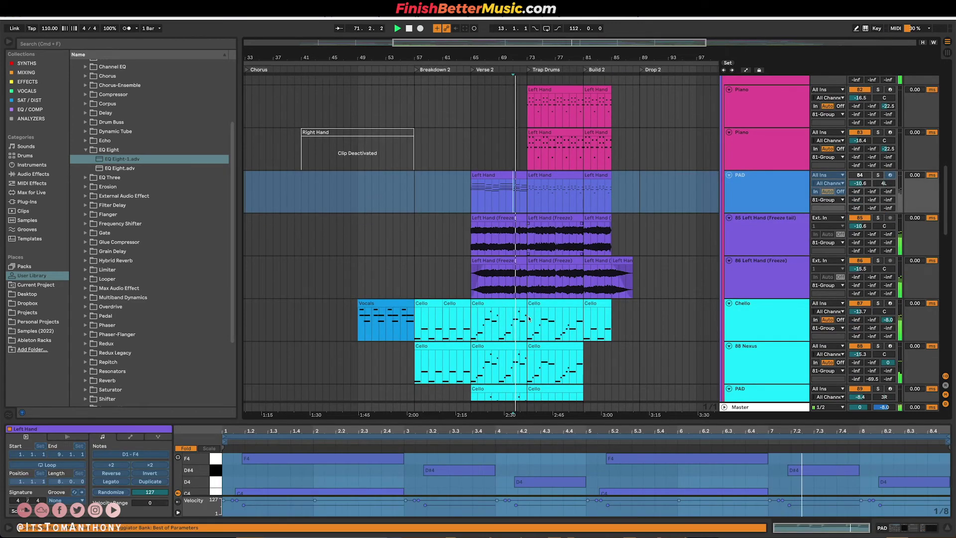
pyautogui.scroll(-2, 528, 319)
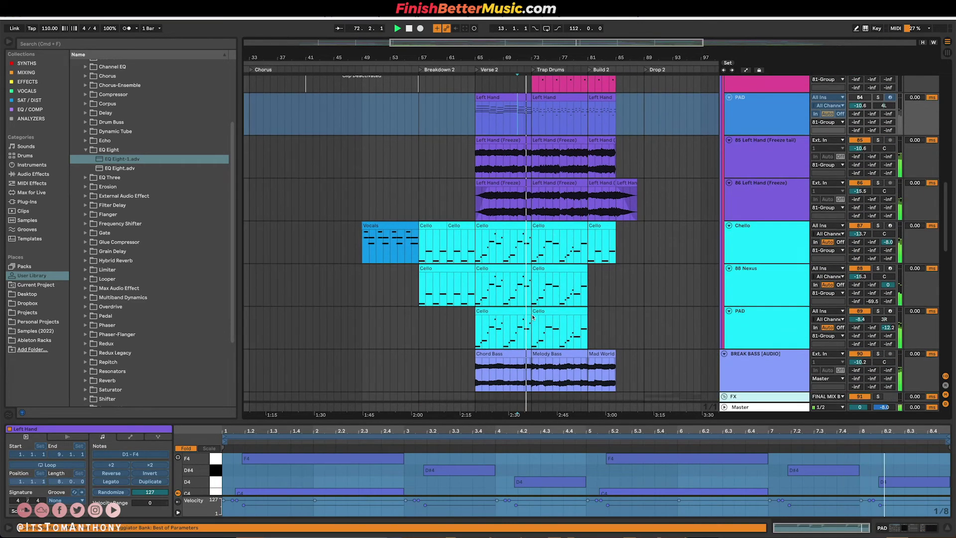
# Step: Unfold the DRUMS group and audition it soloed from bar 73 to hear the Trap Drums clips
pyautogui.hscroll(1, 532, 315)
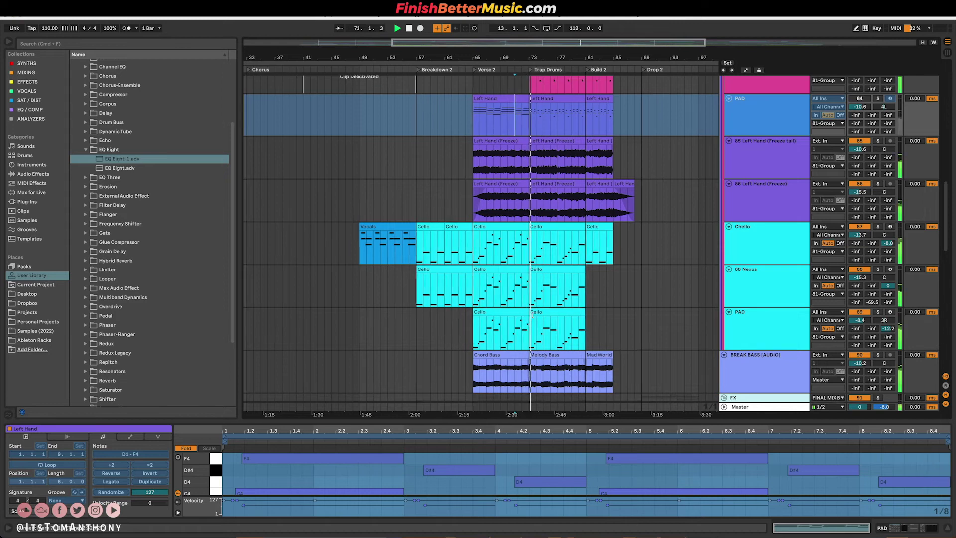
pyautogui.scroll(10, 532, 315)
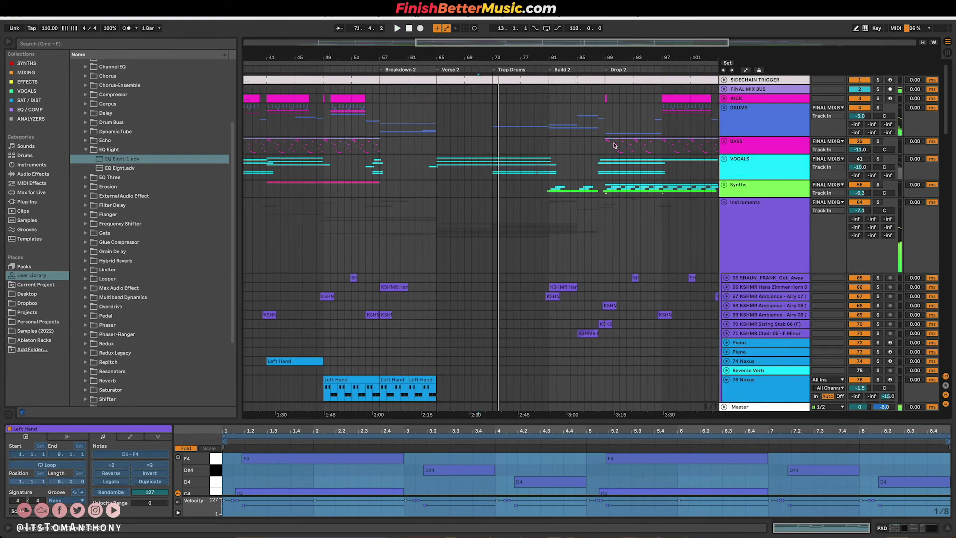
pyautogui.click(724, 107)
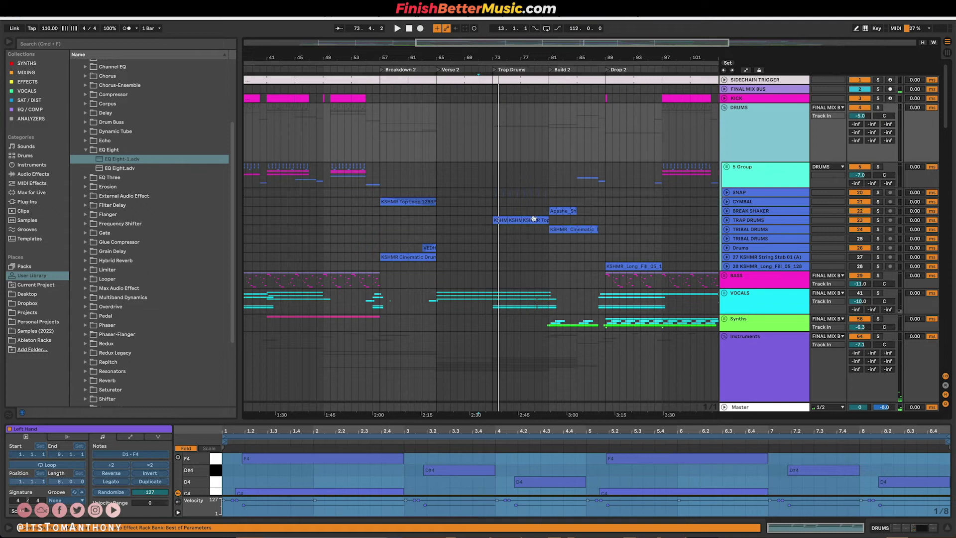
pyautogui.click(493, 173)
pyautogui.click(878, 108)
pyautogui.press('space')
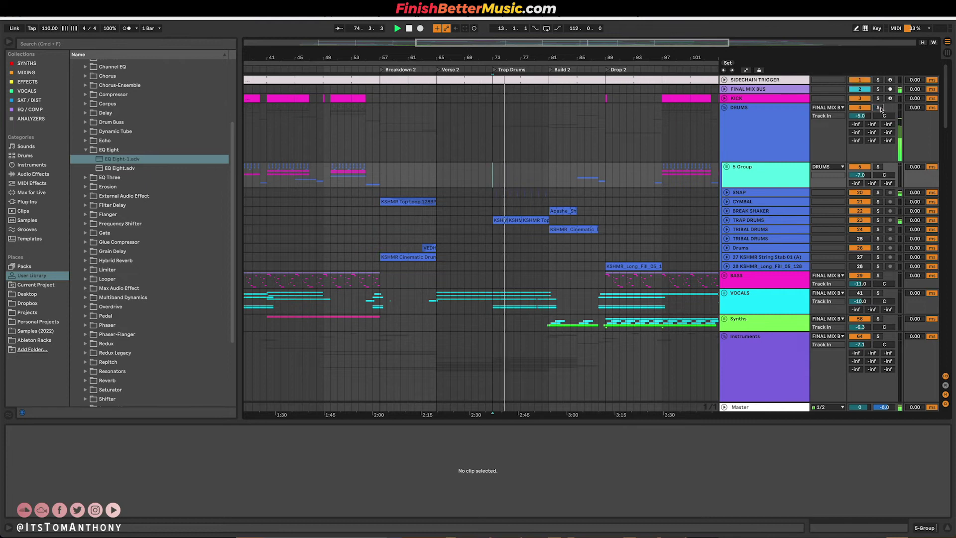
# Step: Play the full mix from about bar 80 into Build 2 and look over its shaker and cinematic drum loops
pyautogui.click(545, 176)
pyautogui.scroll(3, 550, 260)
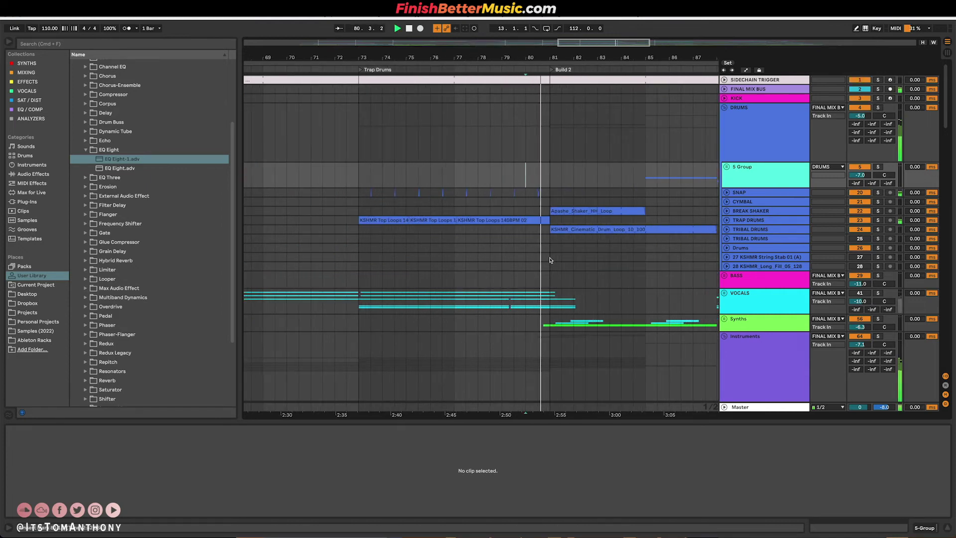
pyautogui.scroll(-3, 549, 260)
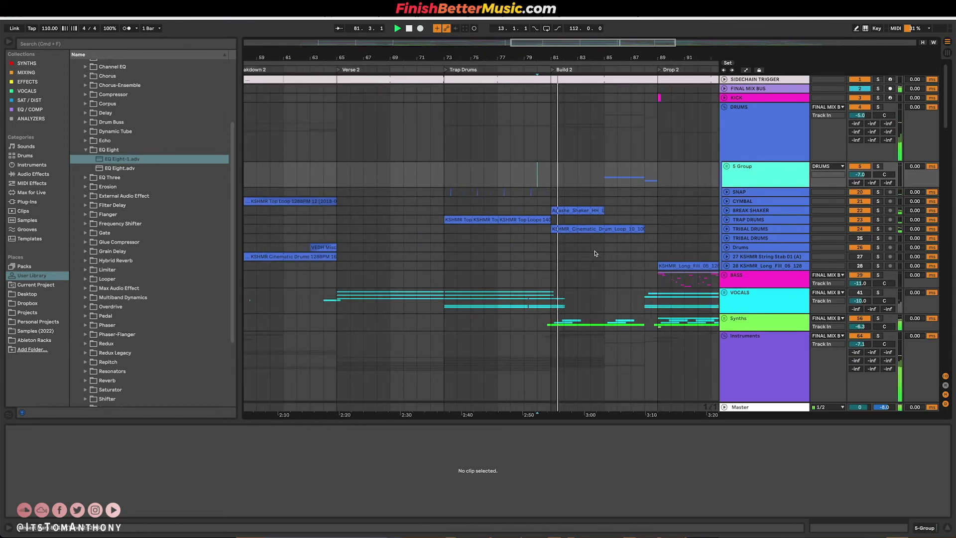
pyautogui.scroll(-3, 593, 257)
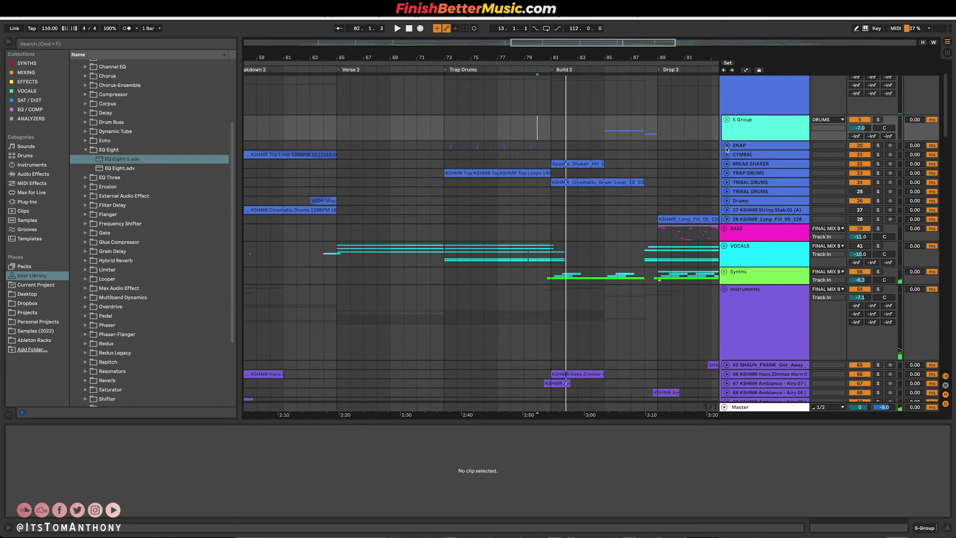
# Step: Fold all the track groups and fit the whole arrangement in view for an overview of the song
pyautogui.keyDown('alt'); pyautogui.click(724, 289); pyautogui.keyUp('alt')
pyautogui.press('w')
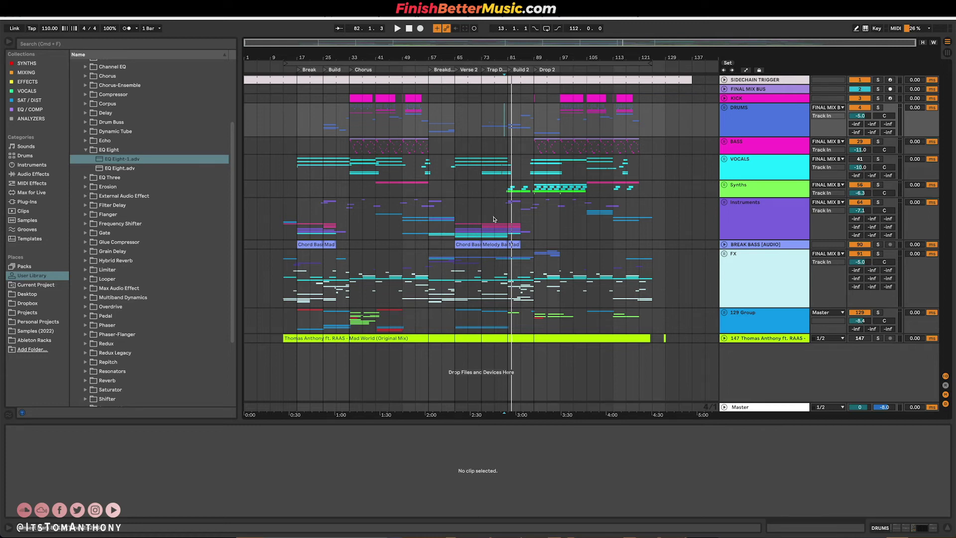
pyautogui.moveTo(297, 108); pyautogui.dragTo(669, 317)
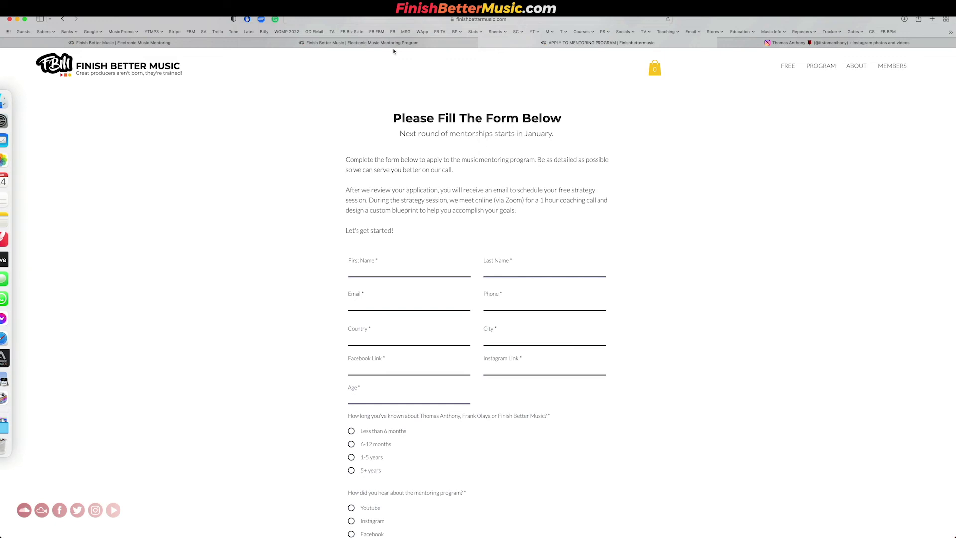
# Step: In the web browser, view the music mentoring program page, the free Mixing & Mastering Bootcamp page and the producer's Instagram profile
pyautogui.click(410, 47)
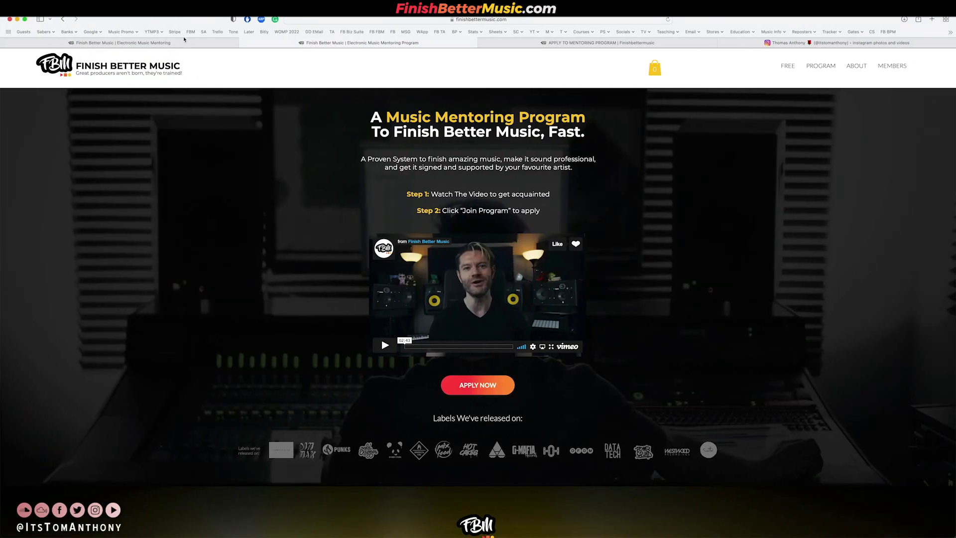
pyautogui.click(184, 41)
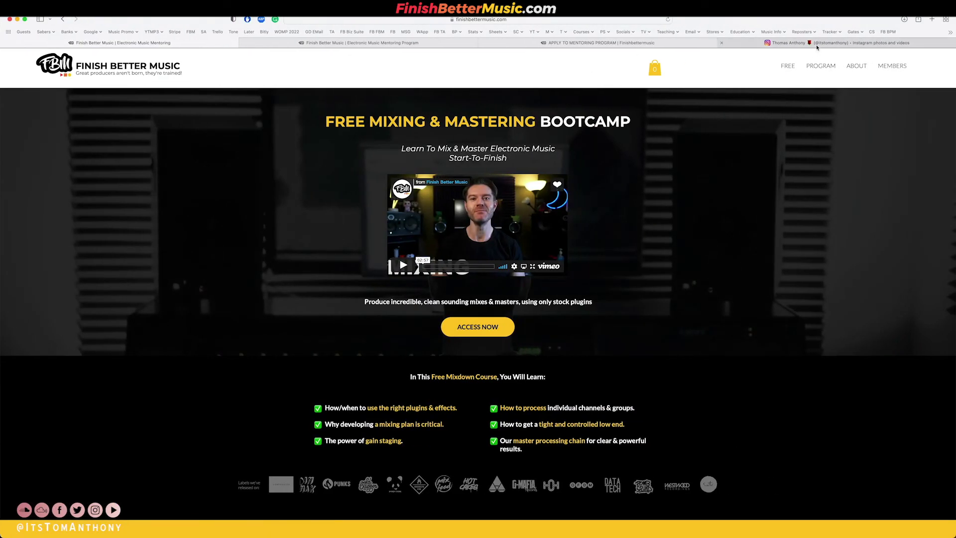
pyautogui.click(810, 43)
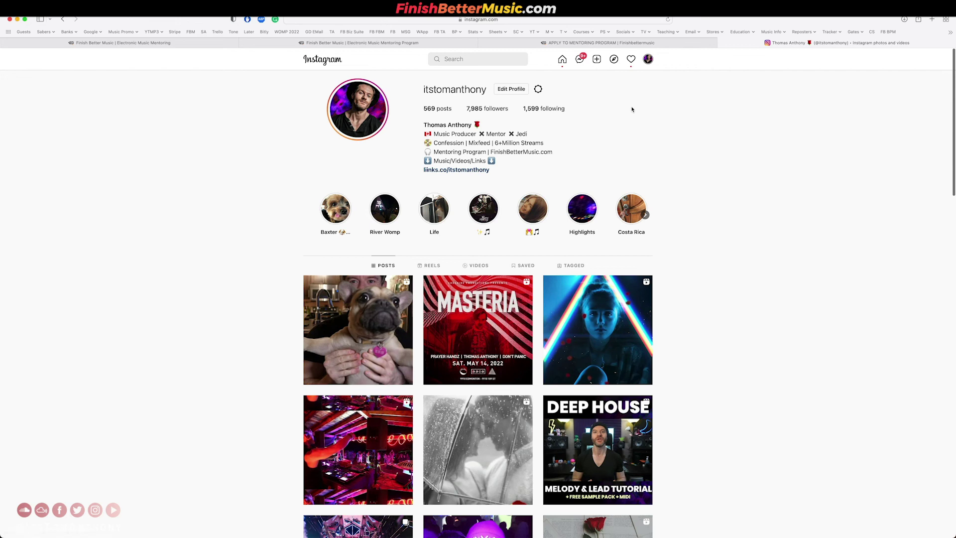